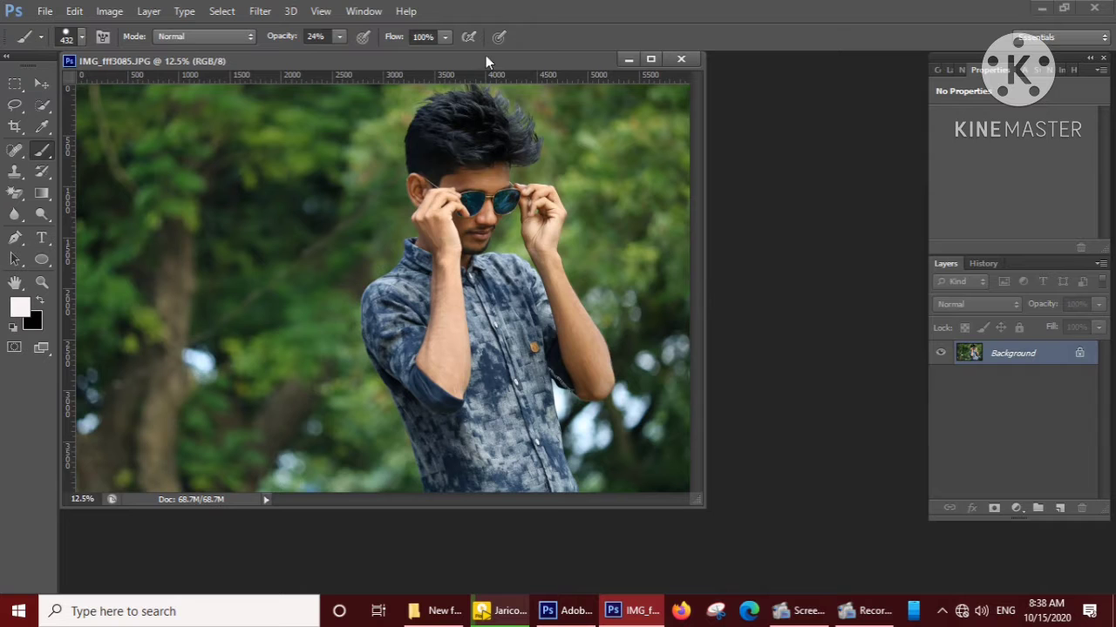
Dock the floating photo window as a full-size document in the workspace, with the Move tool active.
left_click(41, 85)
left_click_drag(375, 61, 430, 67)
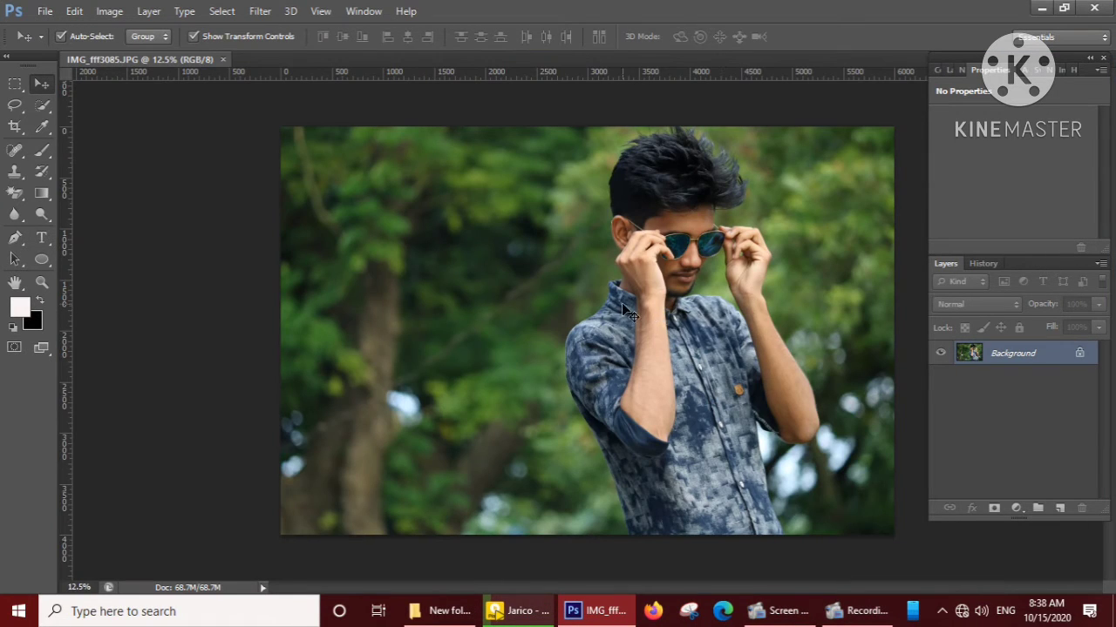
key("ctrl+plus")
key("ctrl+plus")
key("ctrl+plus")
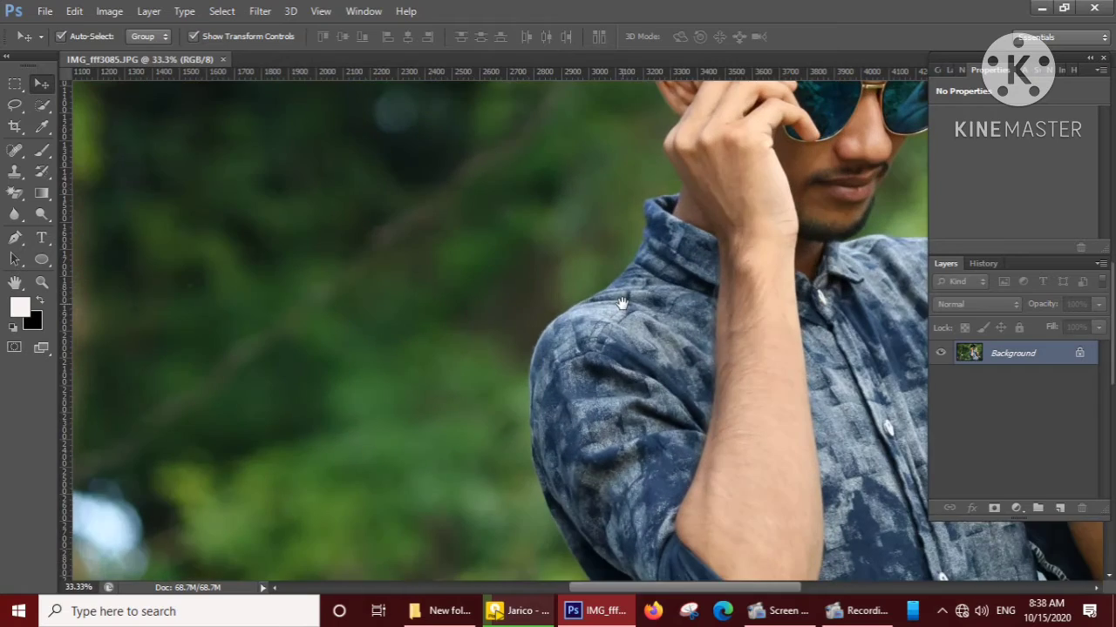
left_click_drag(621, 302, 533, 419)
key("ctrl+minus")
key("ctrl+minus")
key("ctrl+minus")
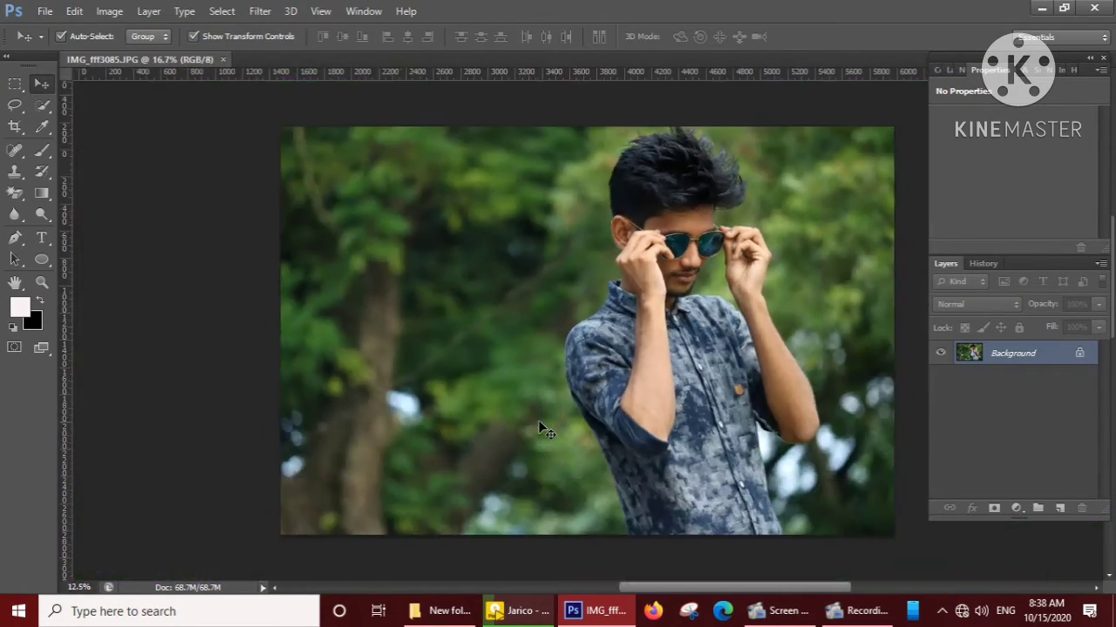
Crop away roughly the left third of the photo, keeping its full height and the man in frame.
left_click(14, 128)
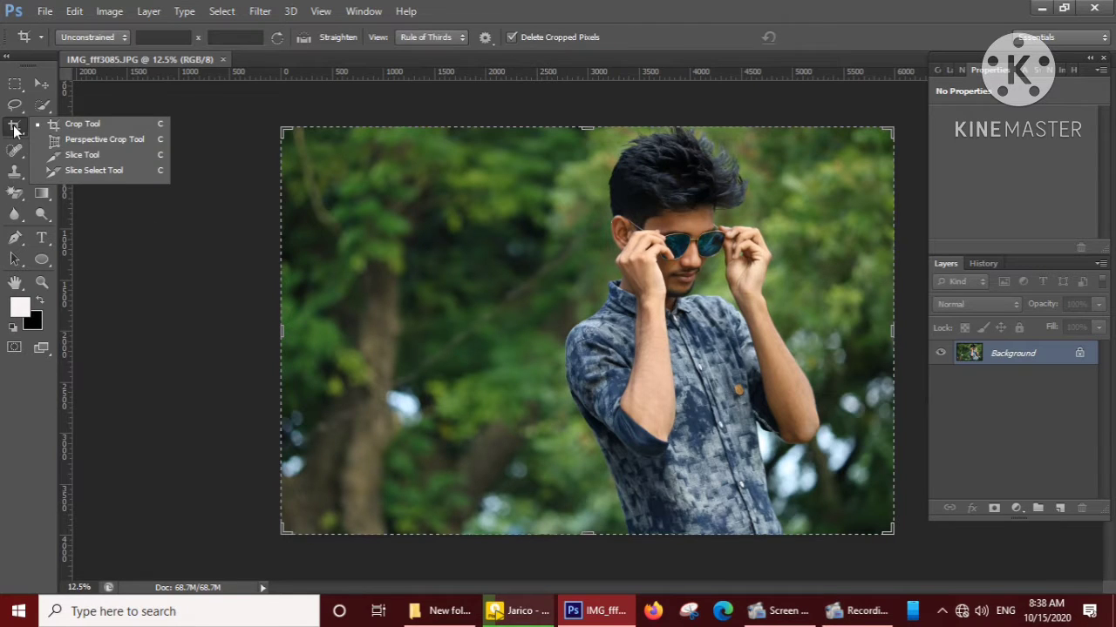
left_click(105, 124)
left_click_drag(279, 332, 385, 343)
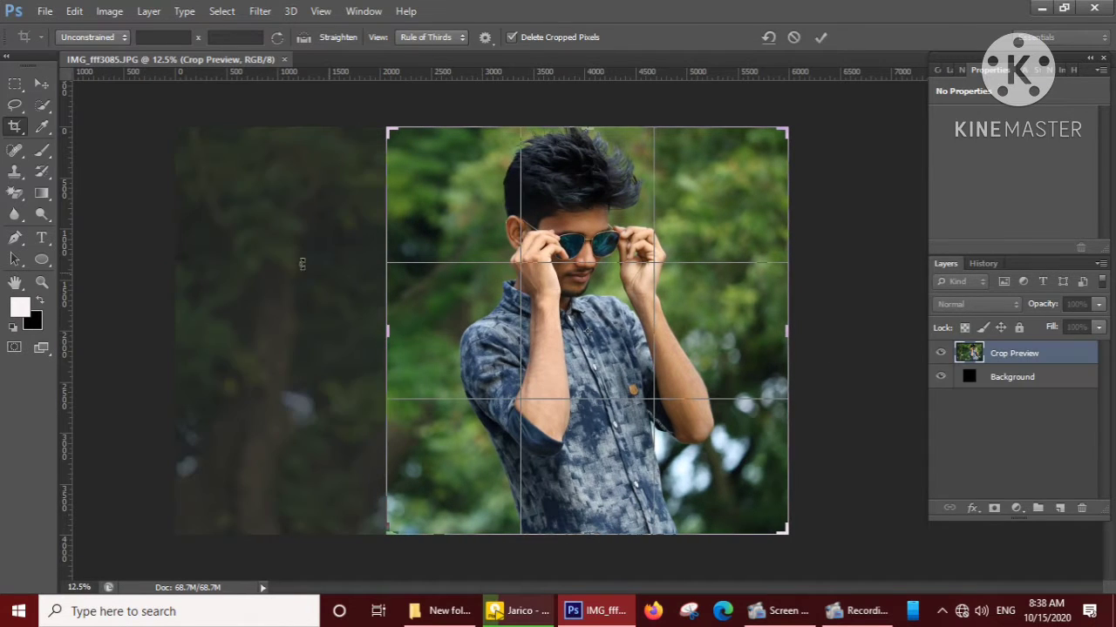
left_click(822, 36)
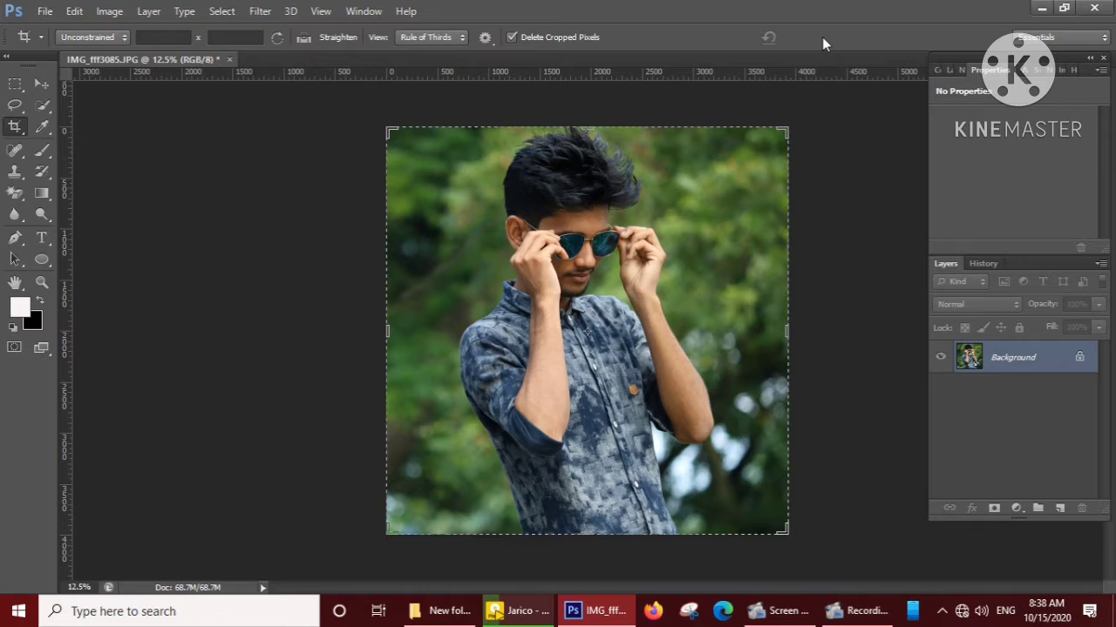
left_click(49, 83)
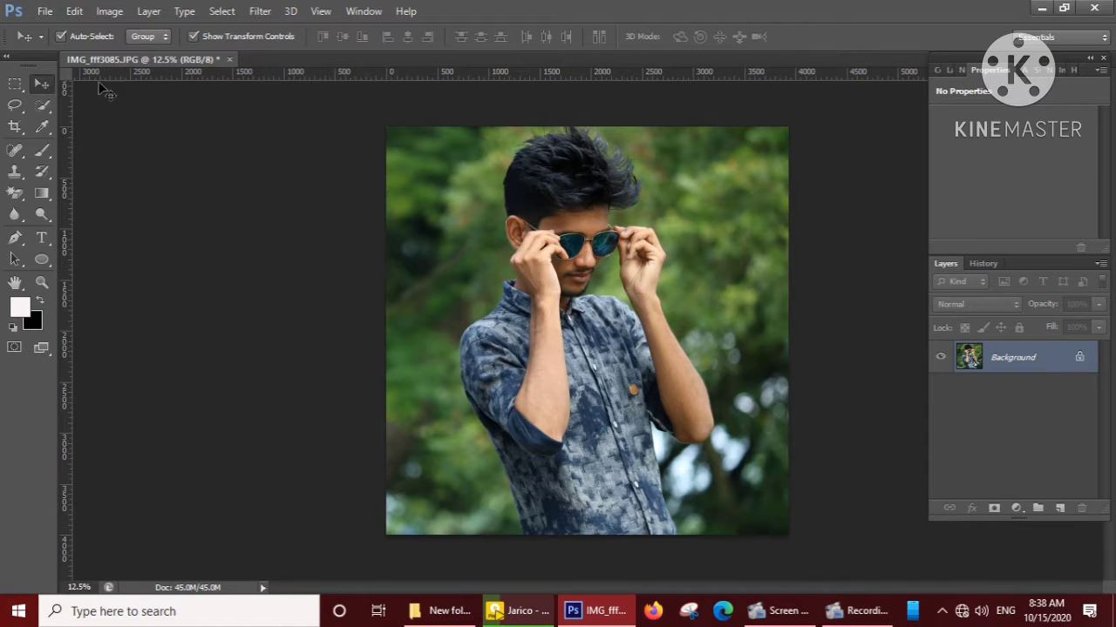
Duplicate the Background layer as "Background copy".
right_click(1018, 367)
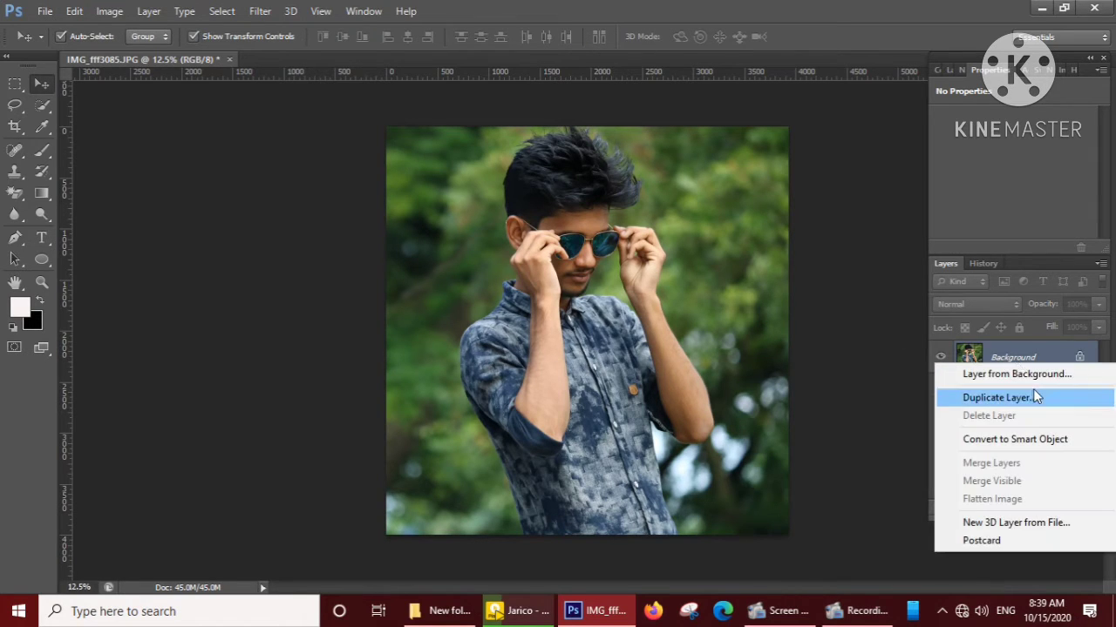
left_click(999, 398)
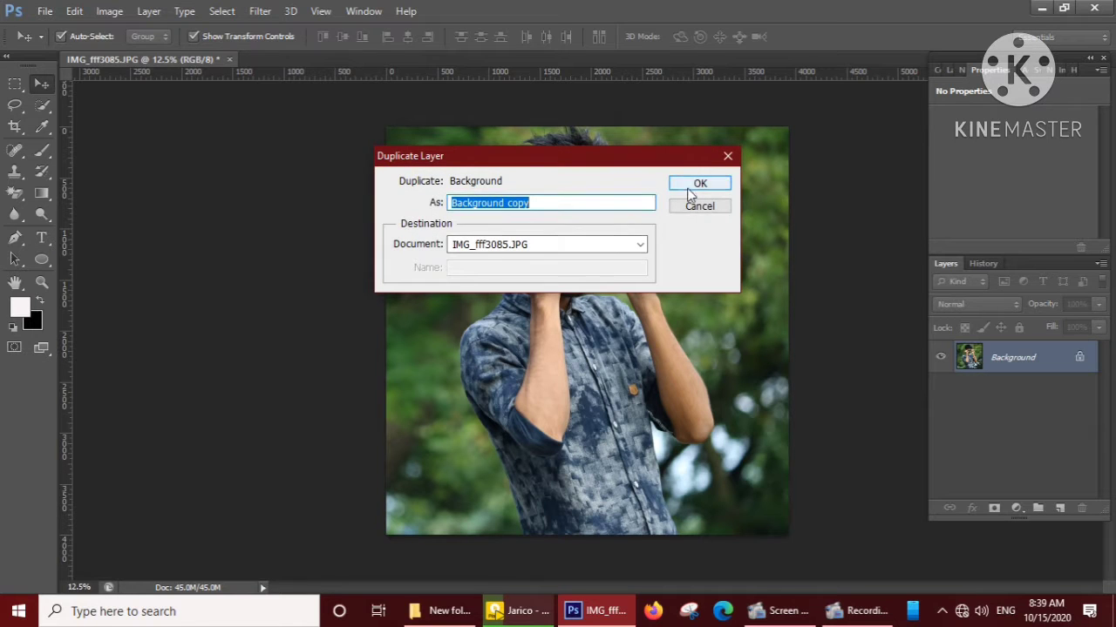
left_click(703, 183)
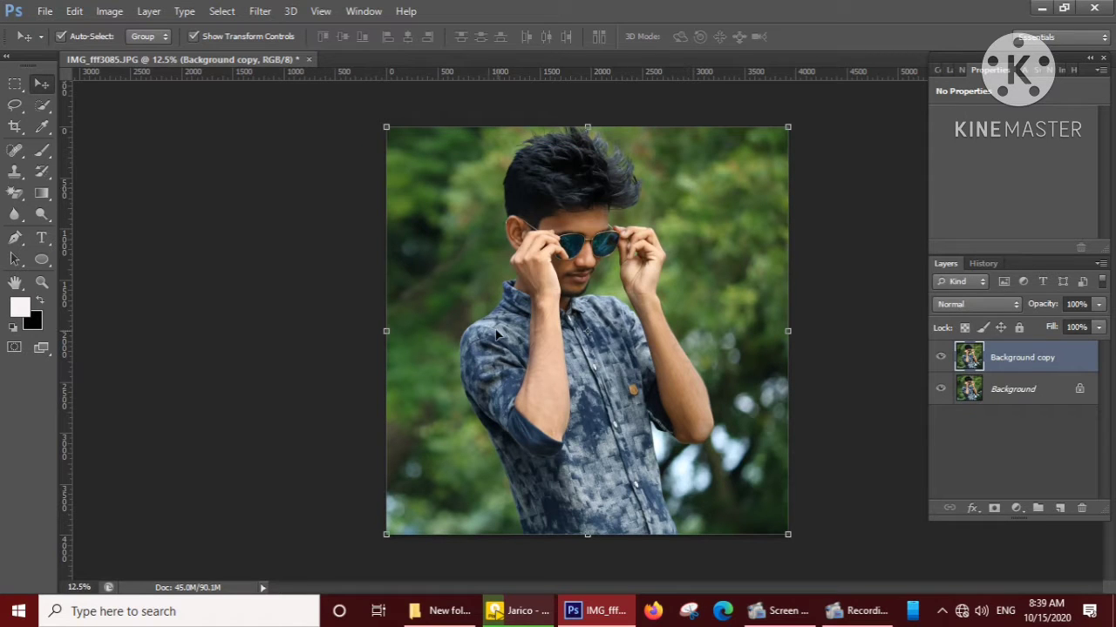
Apply Selective Color to the copied layer's Reds with Cyan +16, Magenta -10, Yellow -12 and Black +10.
left_click(109, 11)
mouse_move(126, 53)
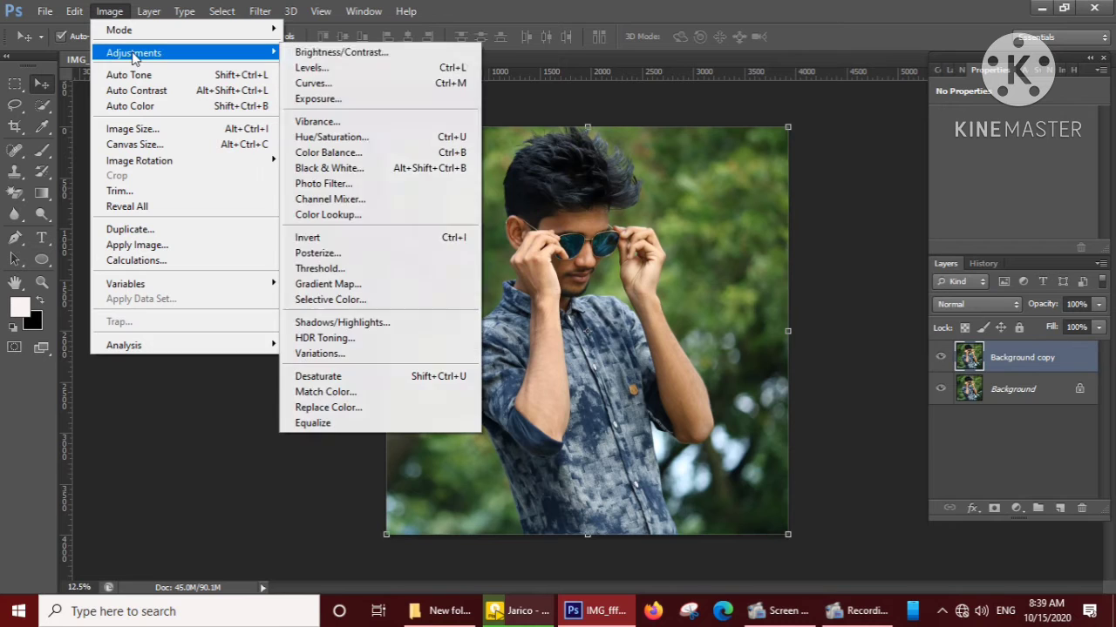
left_click(362, 308)
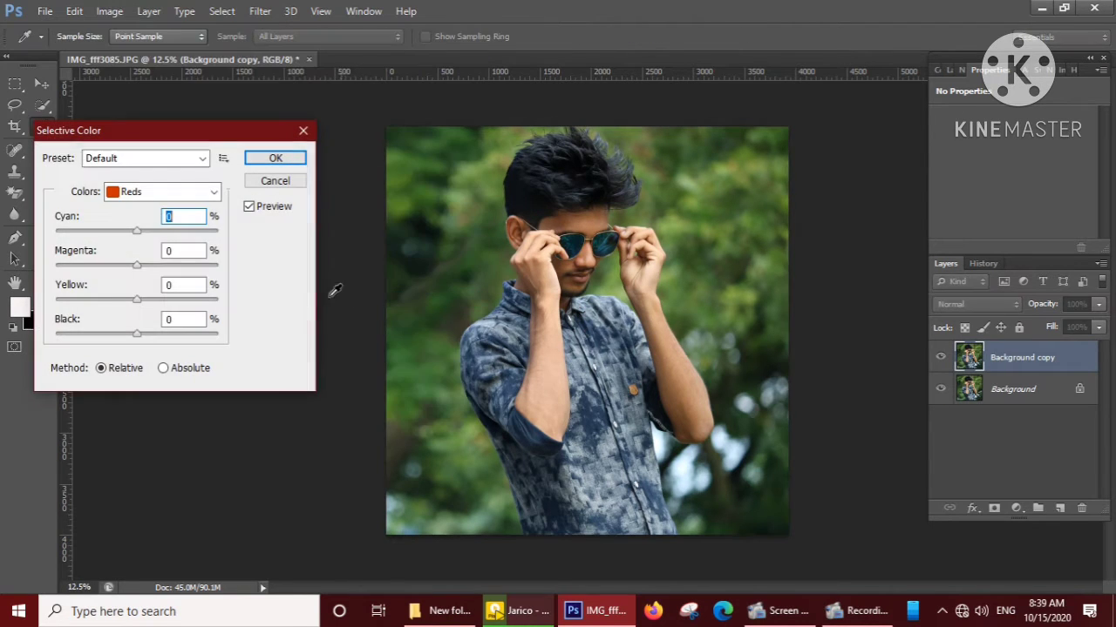
left_click_drag(137, 235, 129, 265)
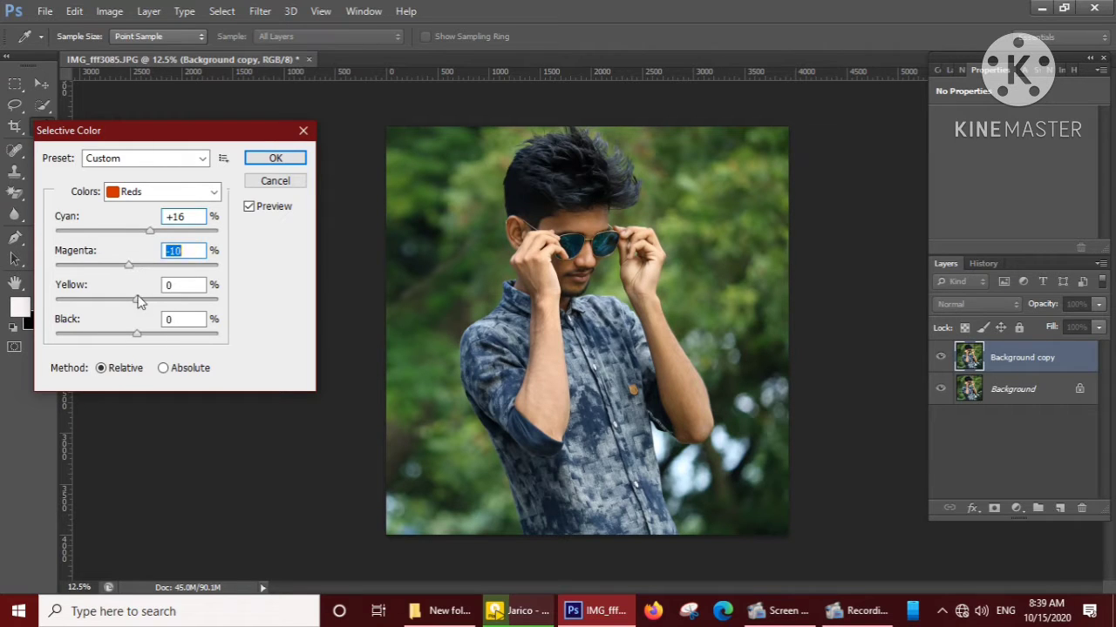
left_click_drag(136, 305, 160, 328)
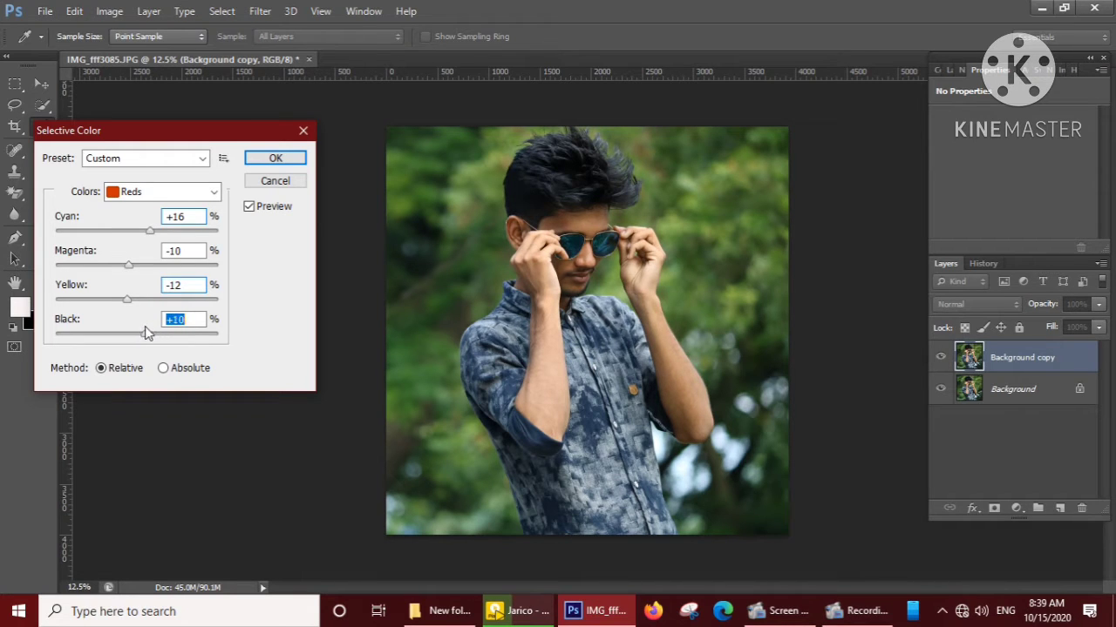
left_click(265, 157)
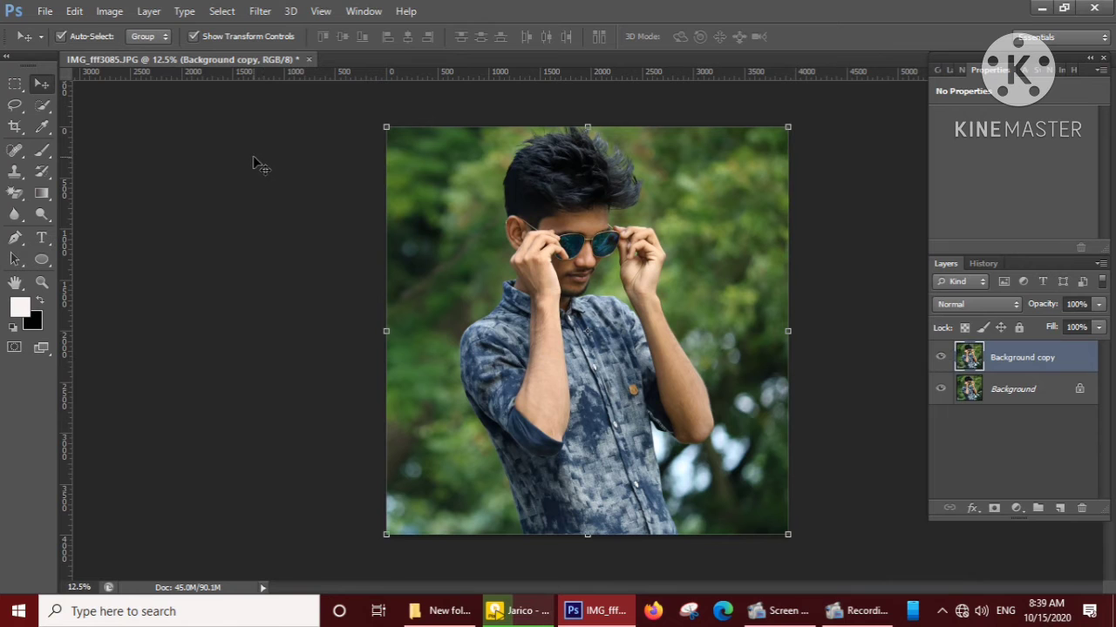
Duplicate the color-corrected "Background copy" layer.
right_click(996, 360)
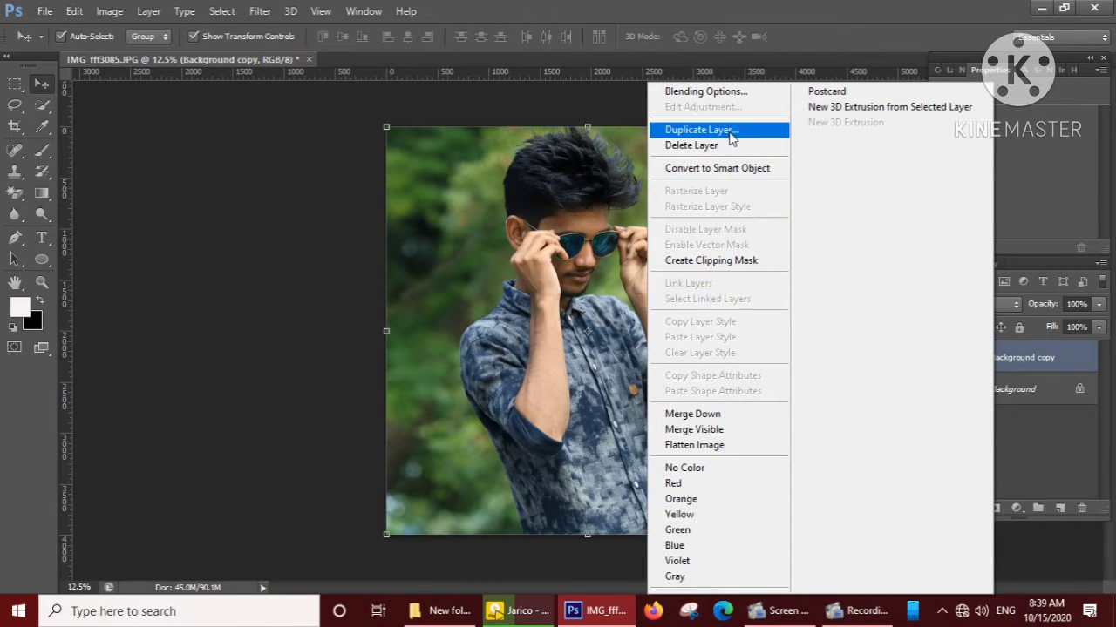
left_click(730, 139)
left_click(716, 183)
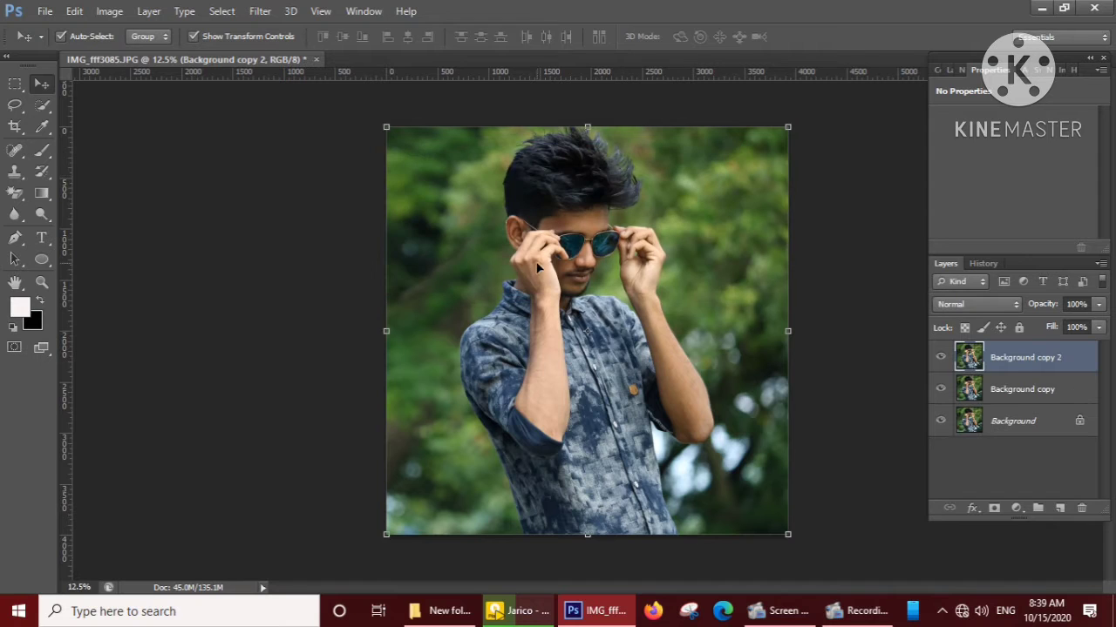
Apply Noiseware Professional with both noise levels at +20, both noise reductions at 100%, and detail protection at luminance 15 and color 14.
left_click(261, 11)
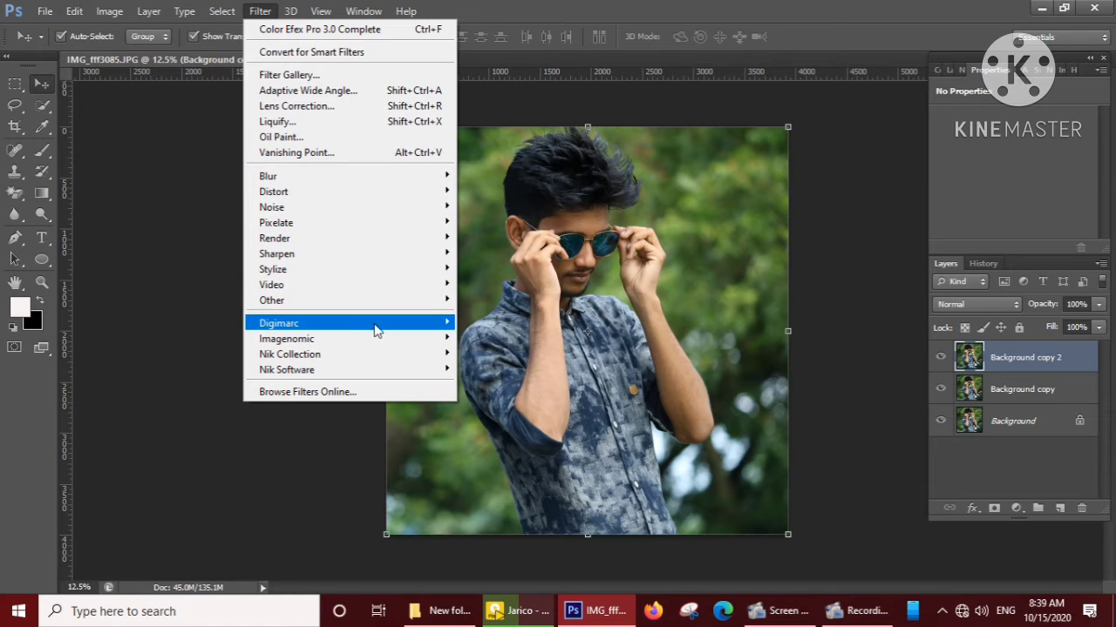
mouse_move(392, 342)
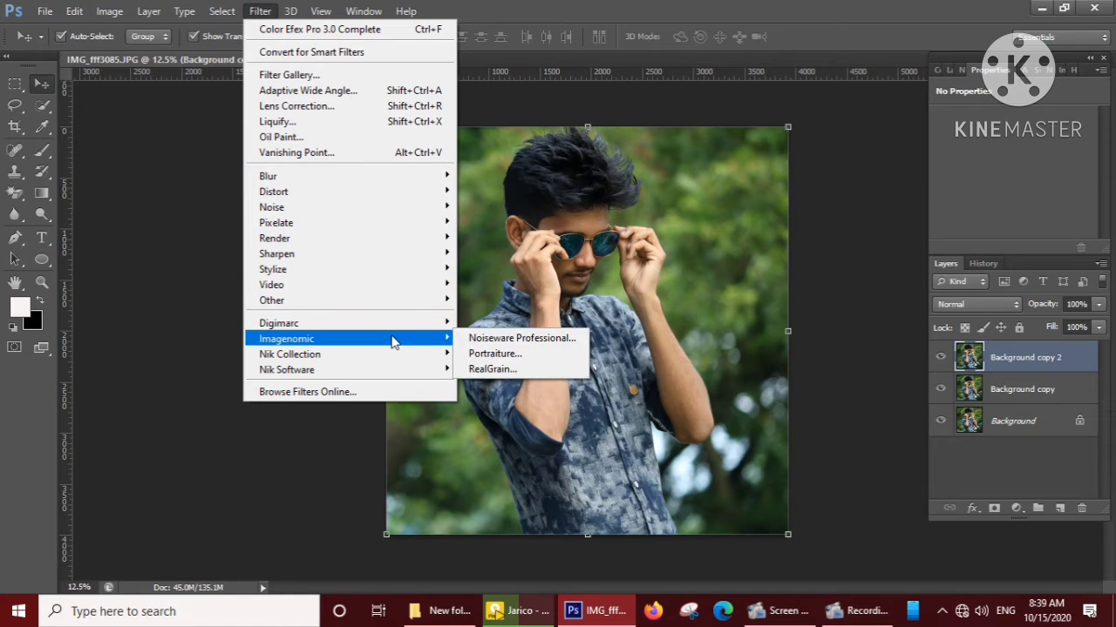
left_click(490, 340)
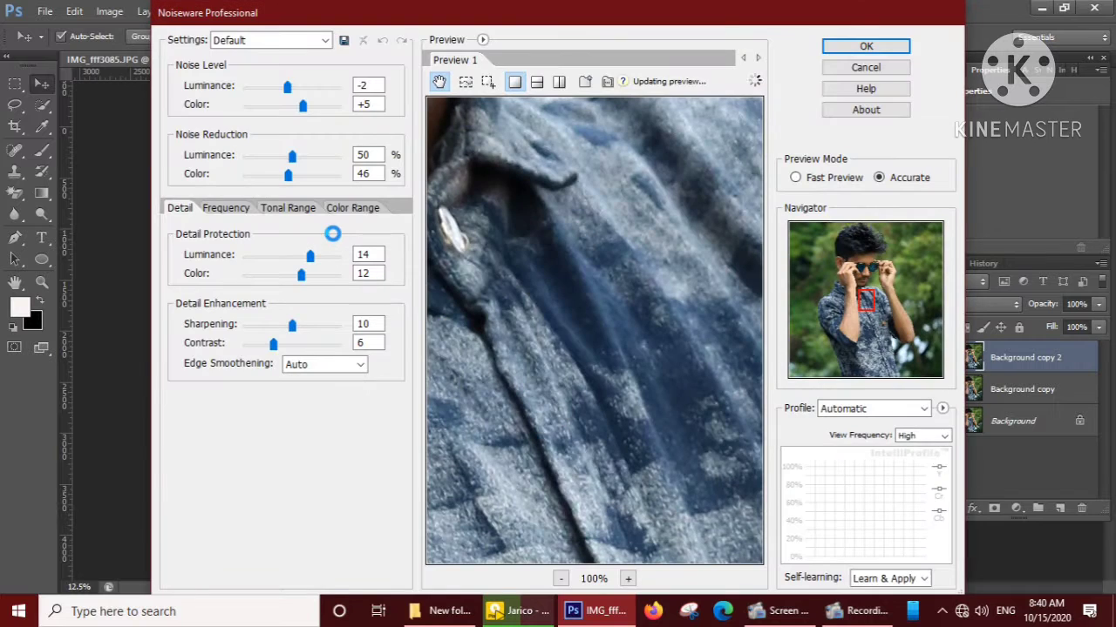
left_click(558, 582)
left_click_drag(560, 191, 608, 490)
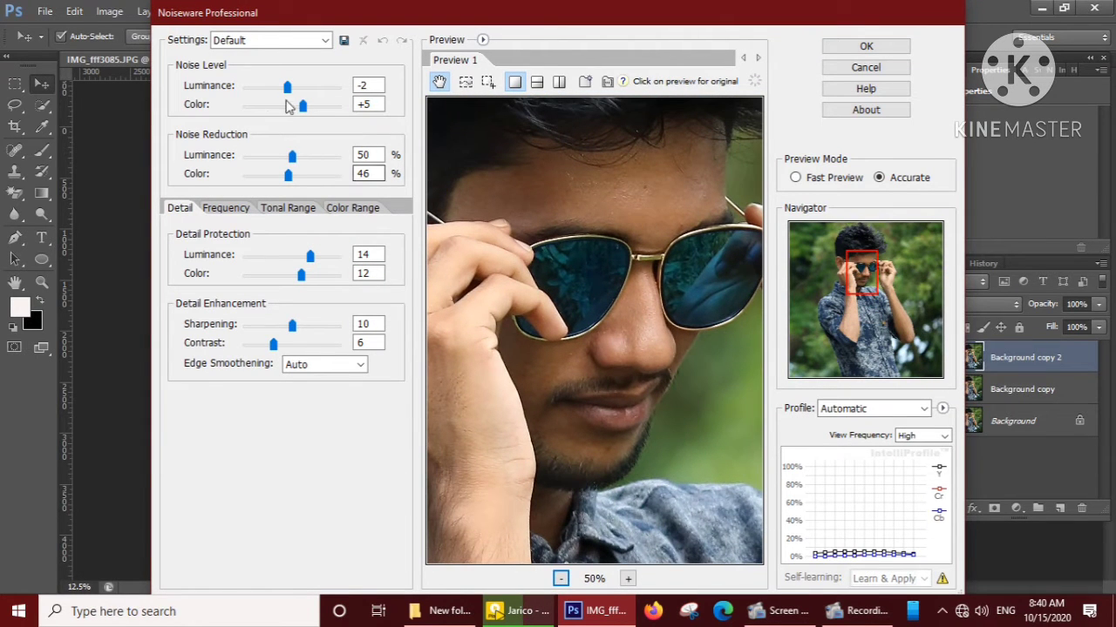
left_click_drag(288, 87, 340, 91)
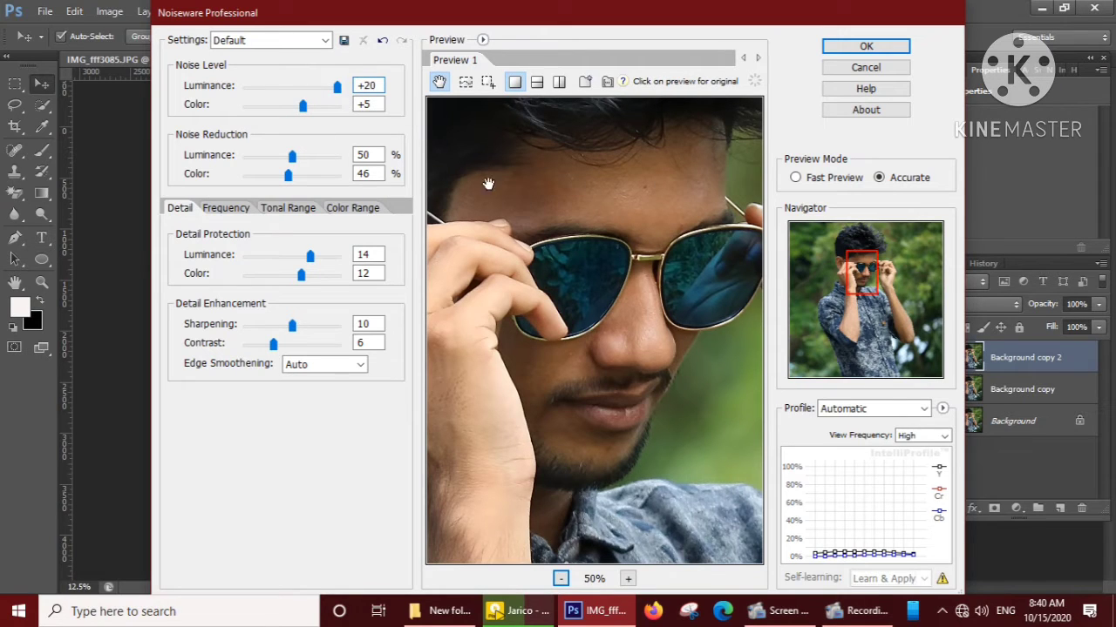
left_click_drag(305, 111, 341, 114)
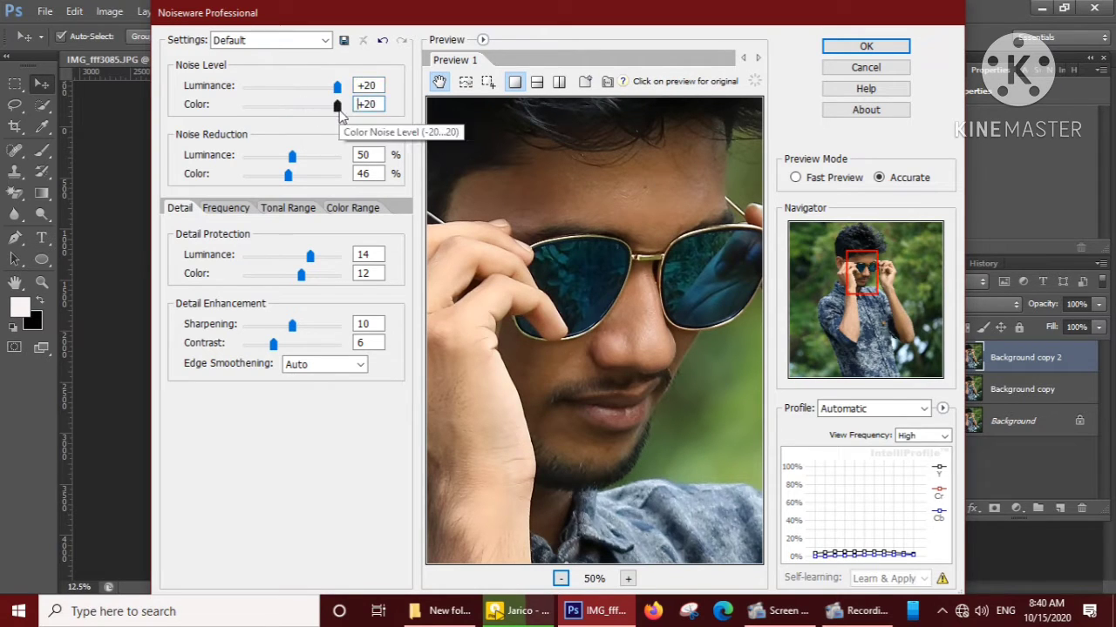
left_click_drag(292, 156, 341, 175)
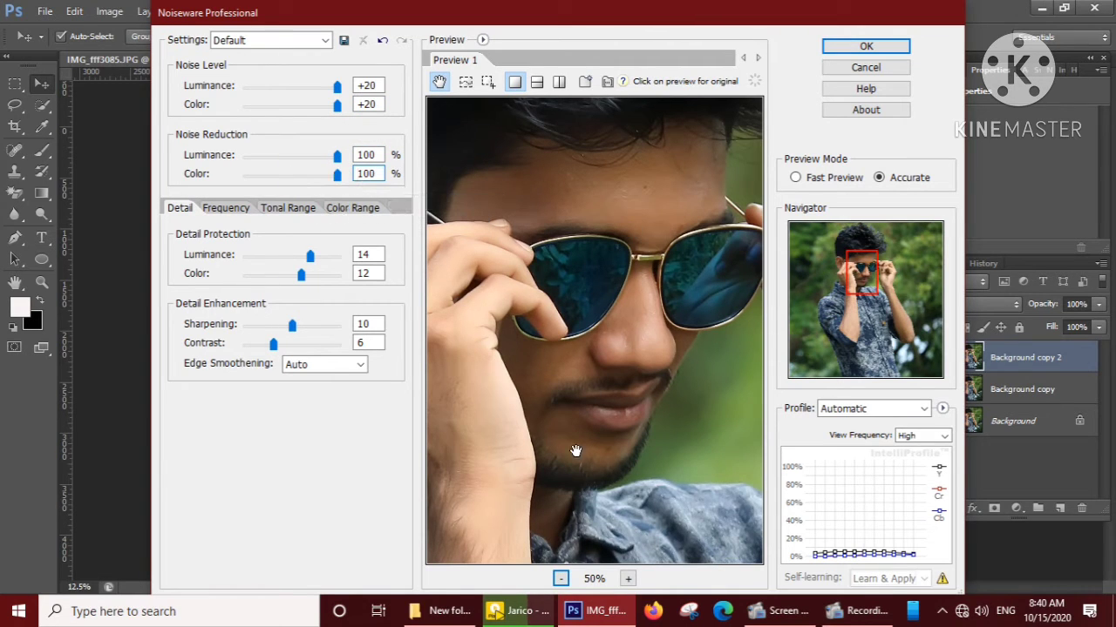
left_click_drag(300, 274, 315, 259)
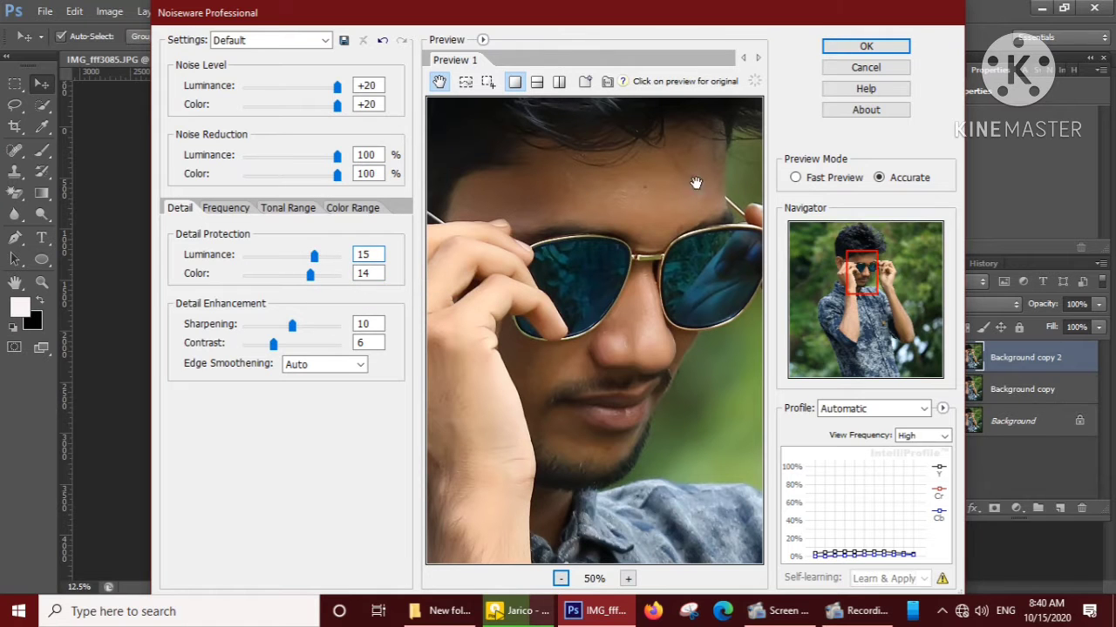
left_click(865, 46)
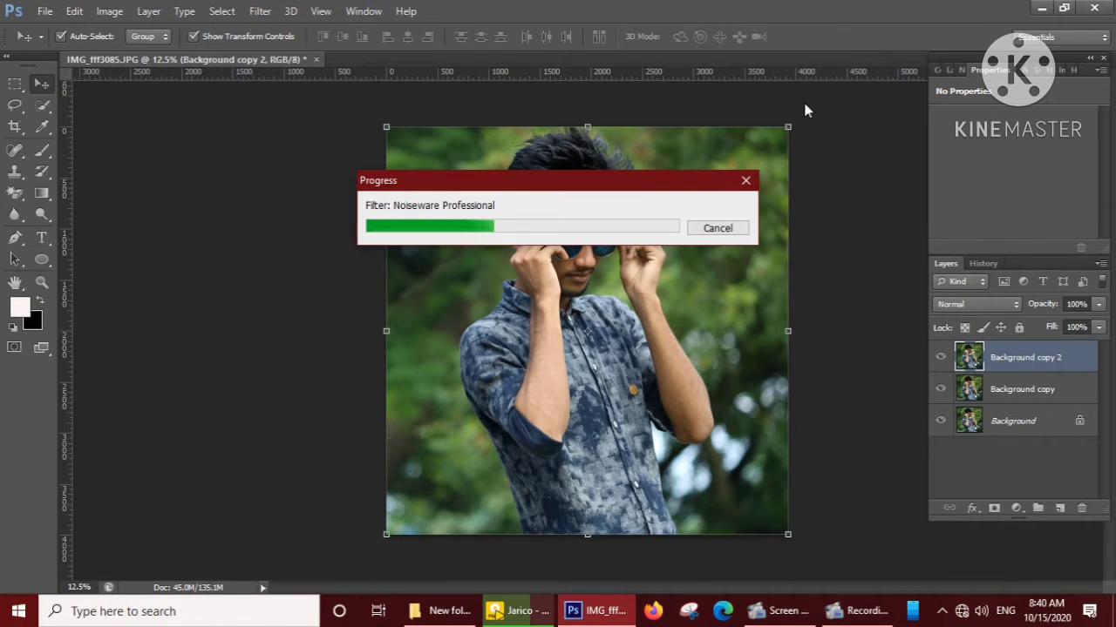
Duplicate the noise-reduced "Background copy 2" layer.
right_click(984, 371)
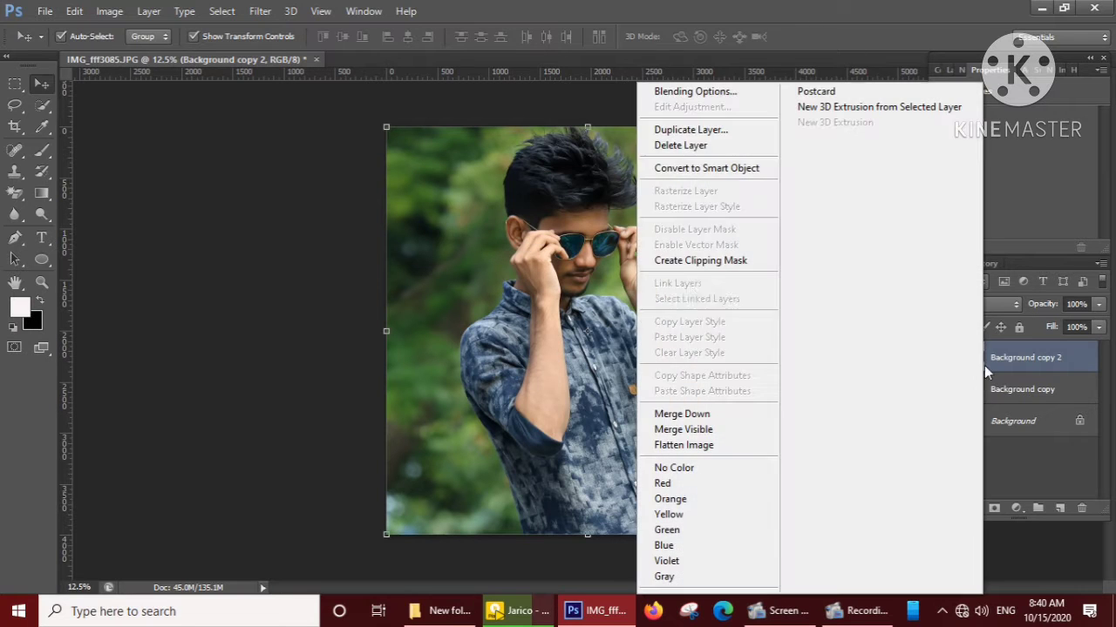
left_click(709, 131)
left_click(698, 180)
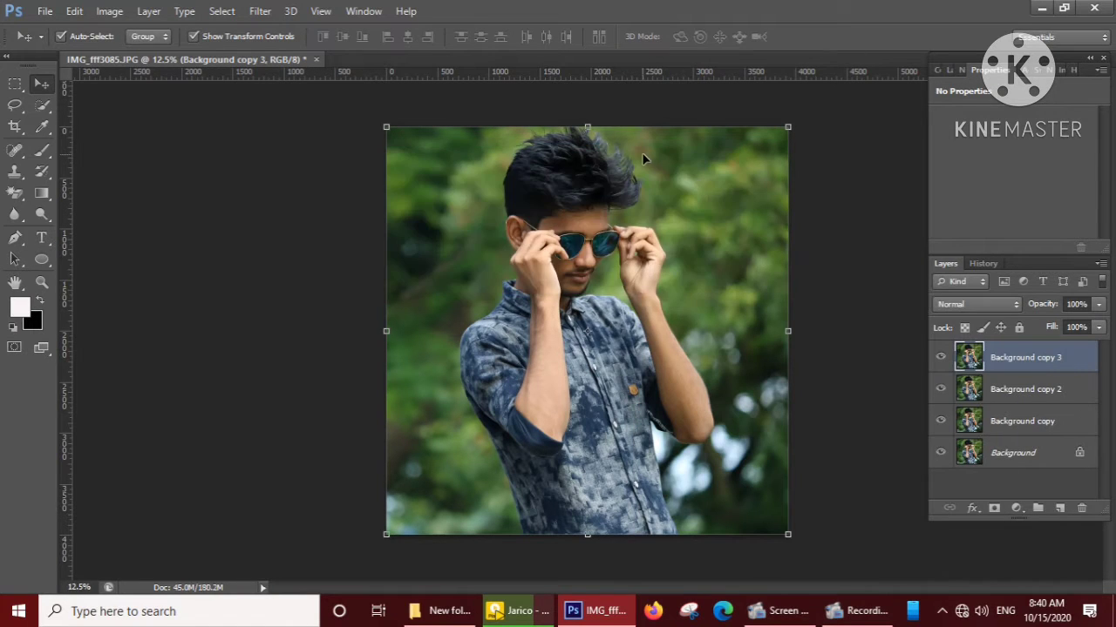
Open the Liquify filter on the new top layer and nudge the upper hair edge with a size 55 brush.
left_click(259, 10)
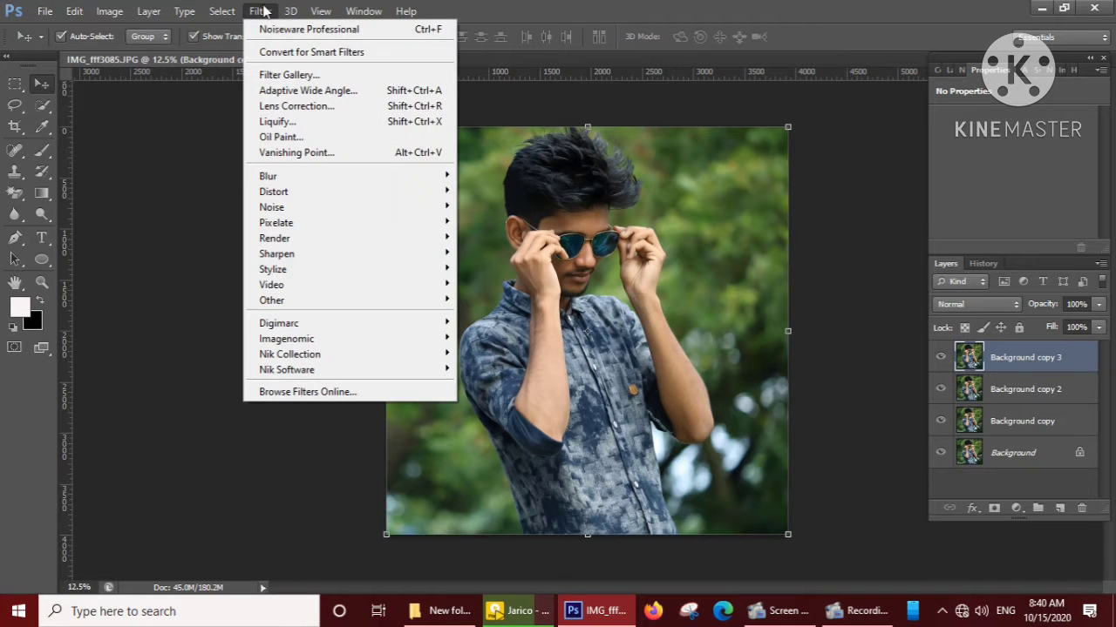
left_click(278, 122)
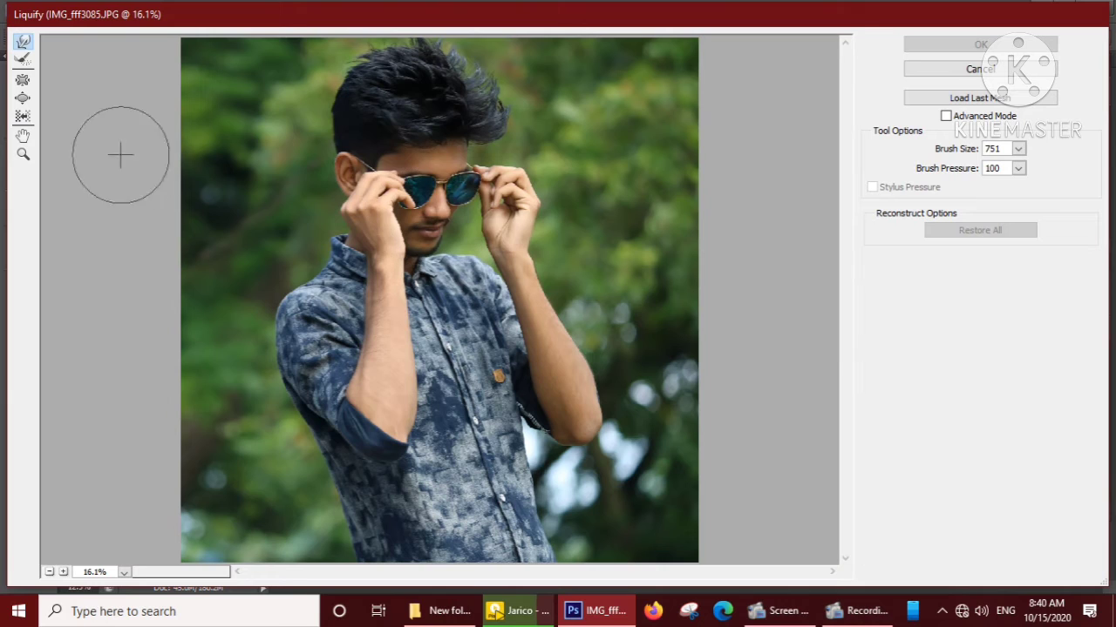
left_click(1018, 150)
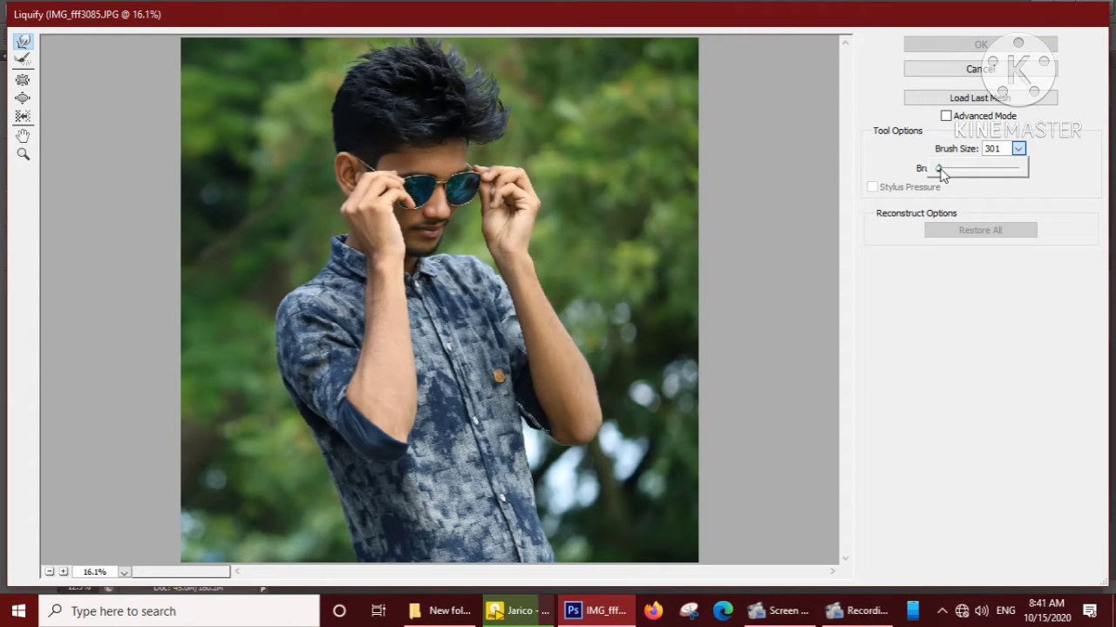
double_click(993, 150)
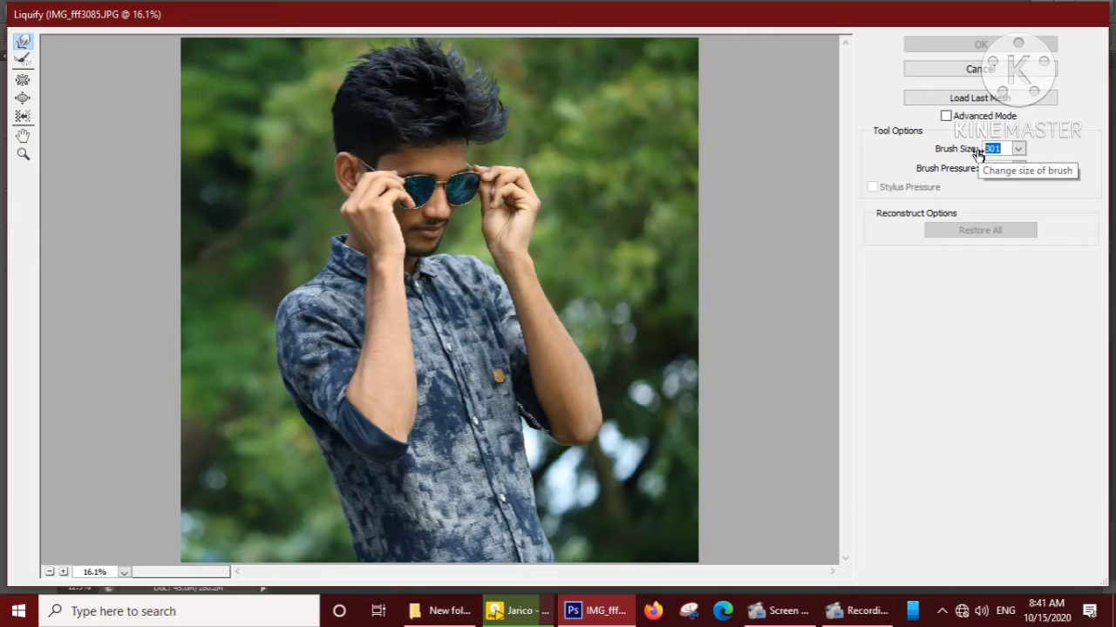
type("55")
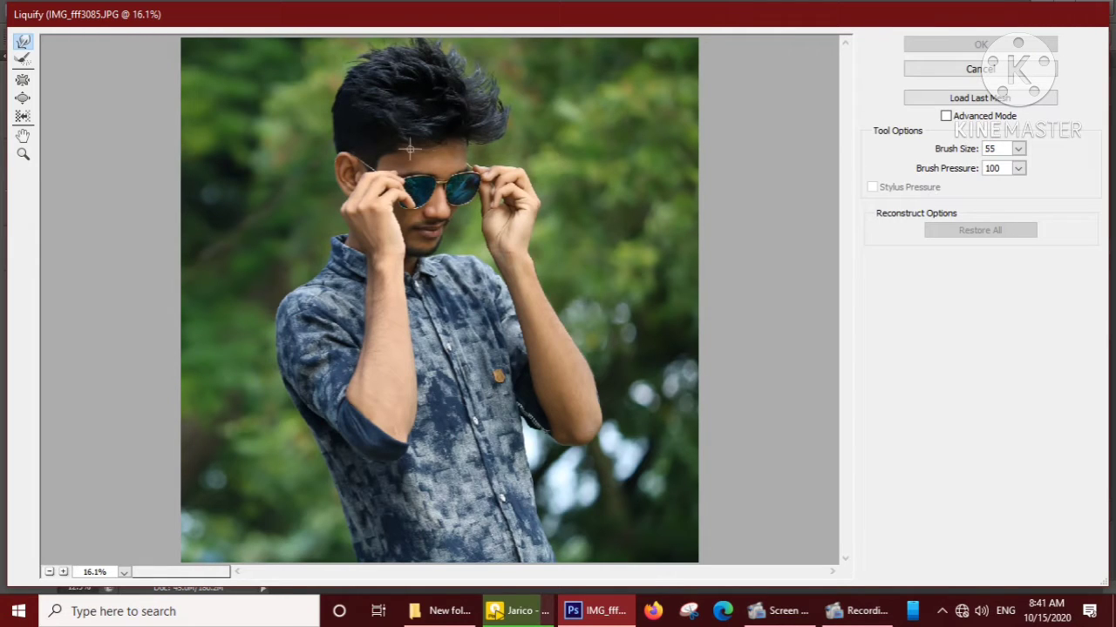
left_click_drag(351, 76, 358, 69)
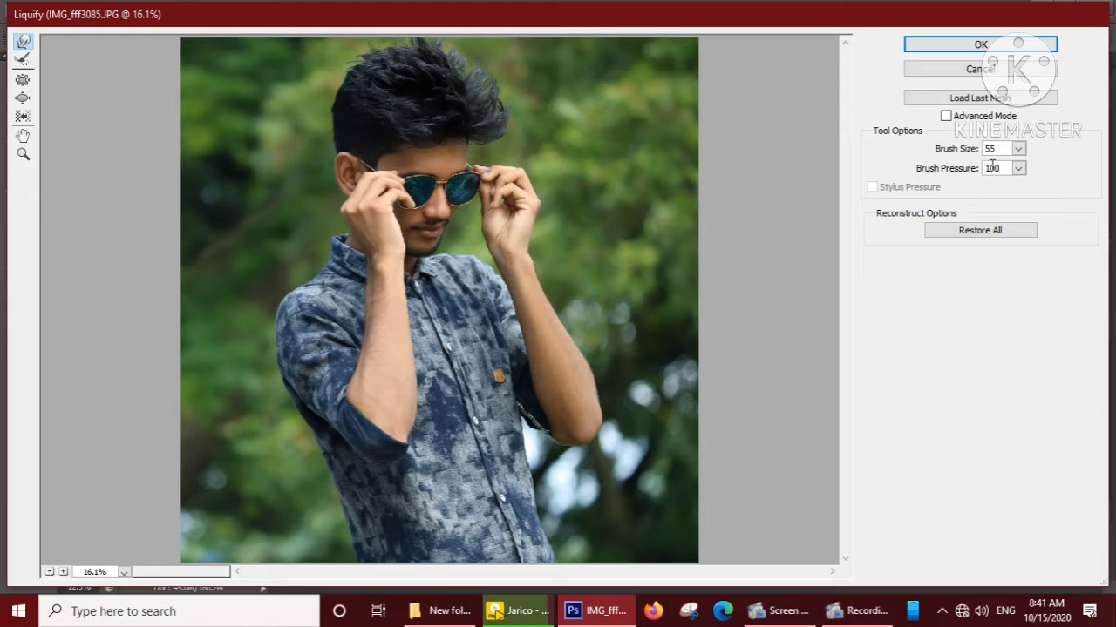
Push the shirt's back edge below the raised sleeve outward in Liquify with a size 500 brush and apply the filter.
type("200")
left_click(974, 149)
type("400")
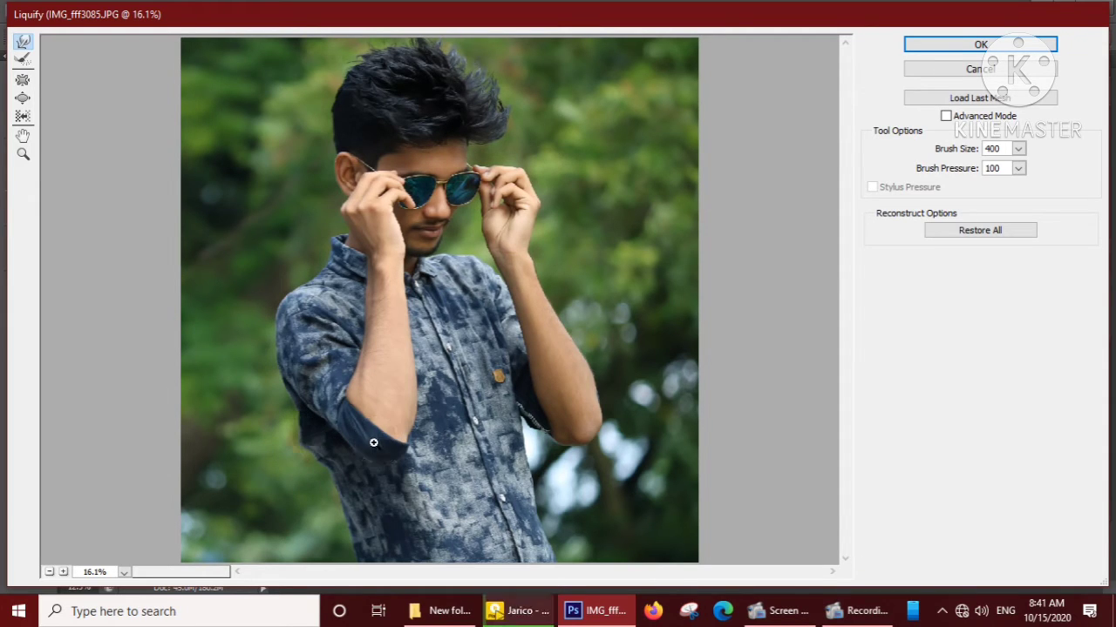
double_click(992, 148)
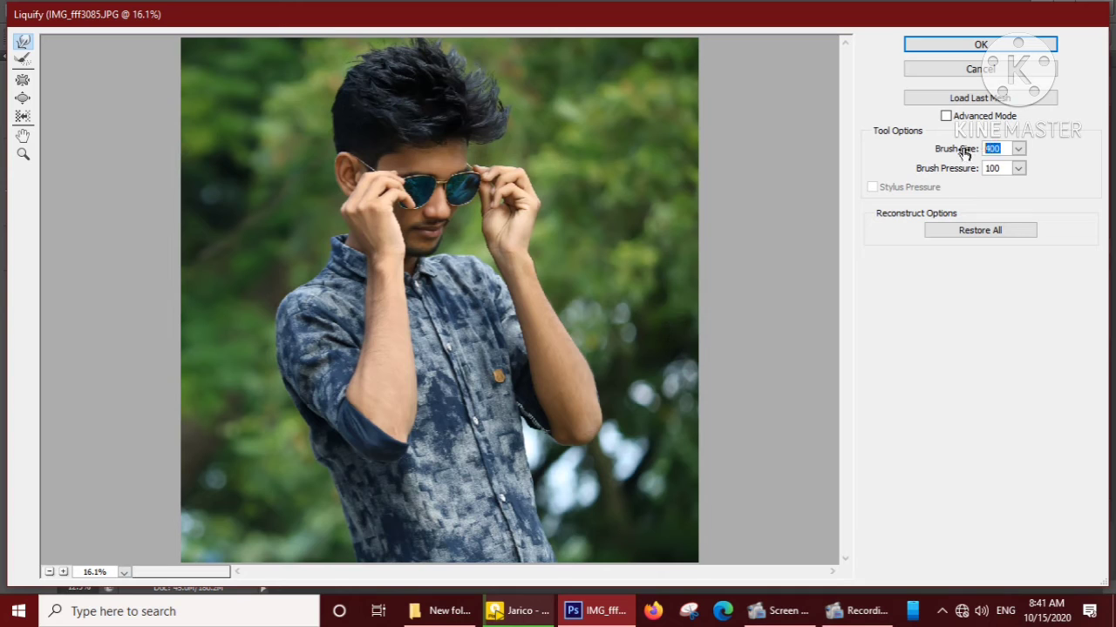
type("500")
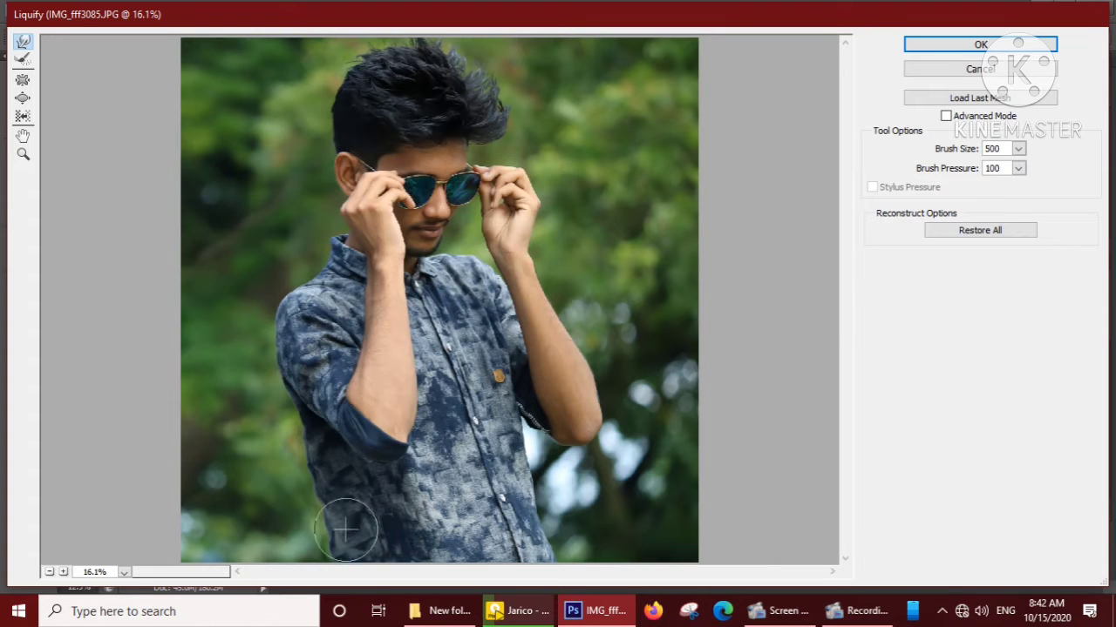
left_click(978, 47)
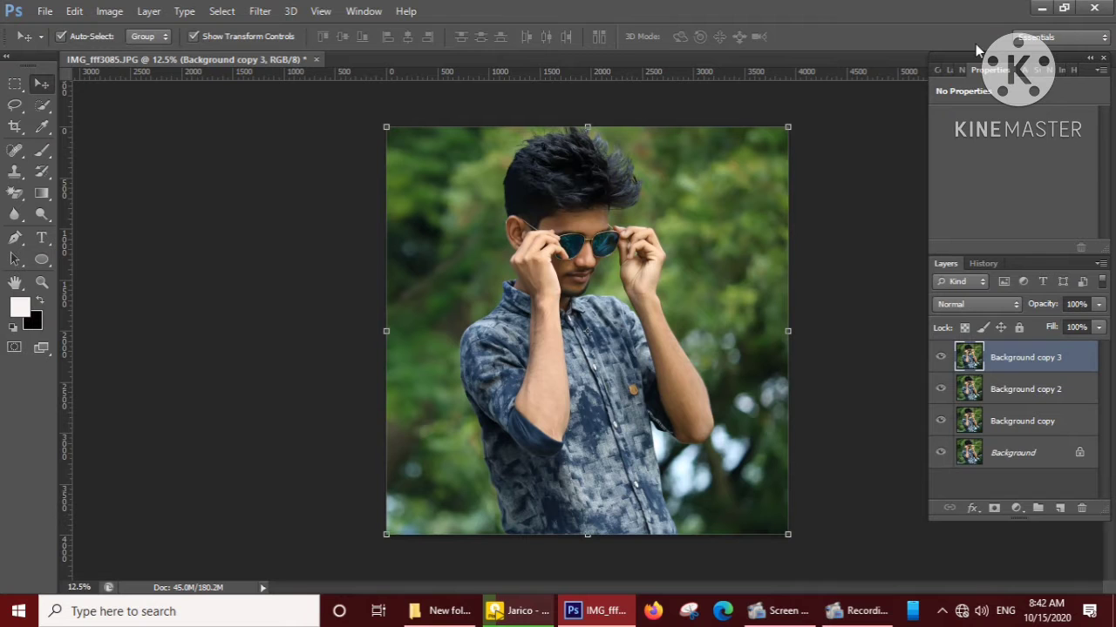
Duplicate the liquified "Background copy 3" layer.
right_click(1020, 362)
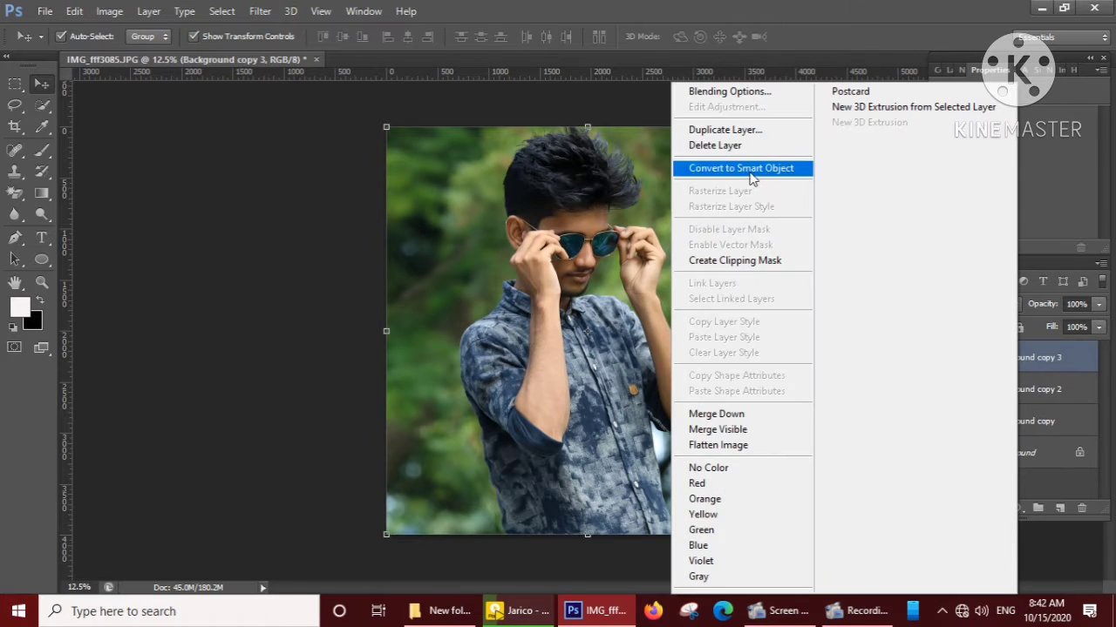
left_click(756, 129)
left_click(700, 183)
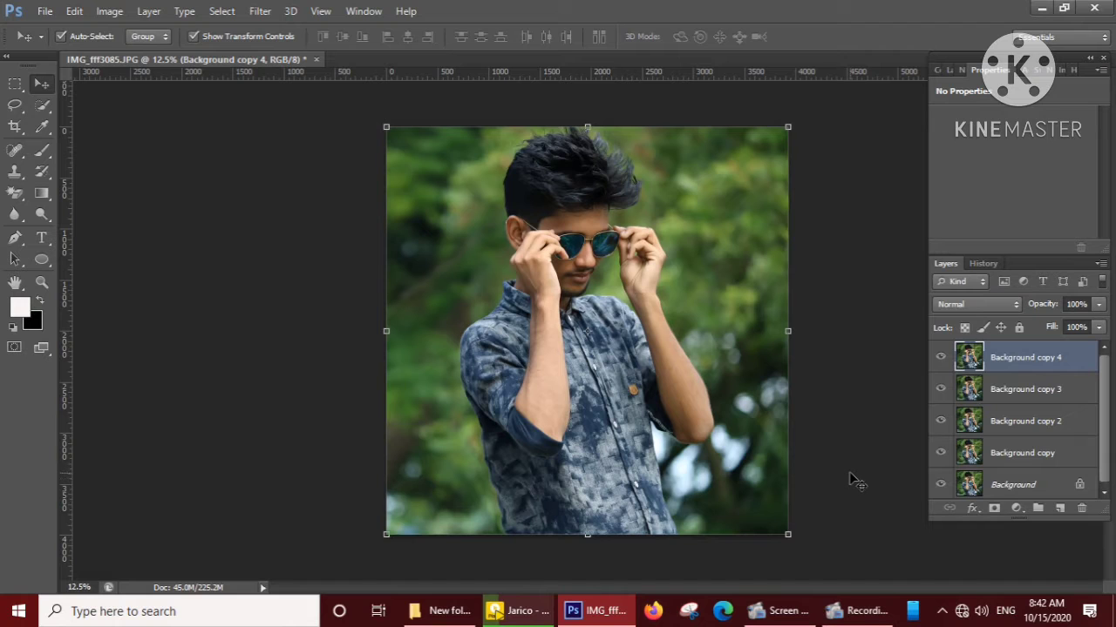
Apply Color Efex Pro 4's Contrast Color Range with color 118°, color contrast 101%, brightness 14% and contrast 56%.
left_click(259, 10)
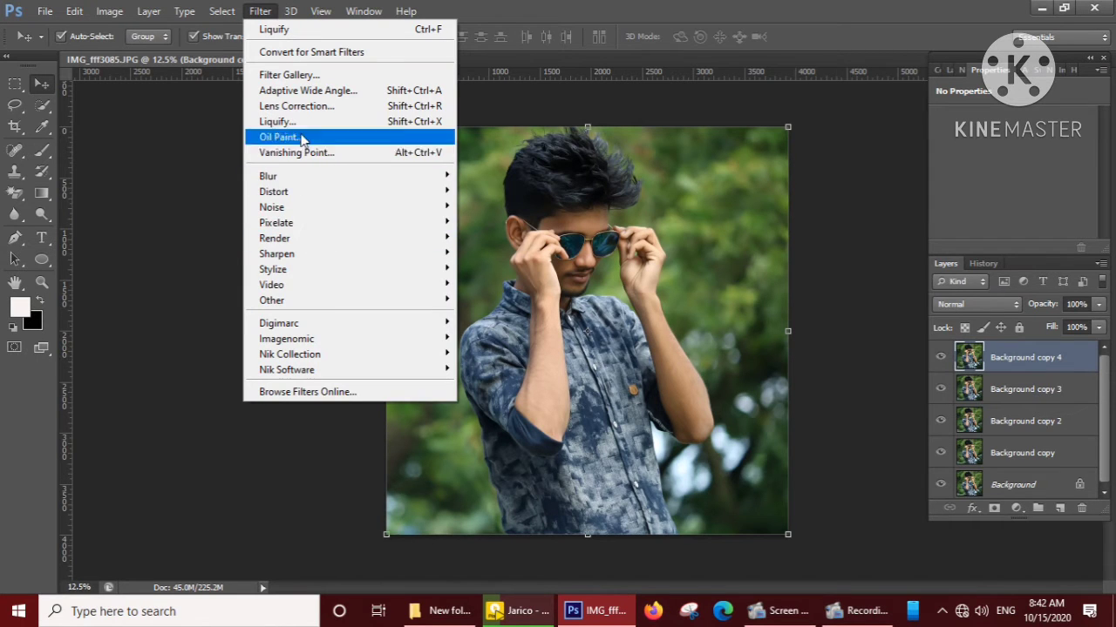
mouse_move(343, 356)
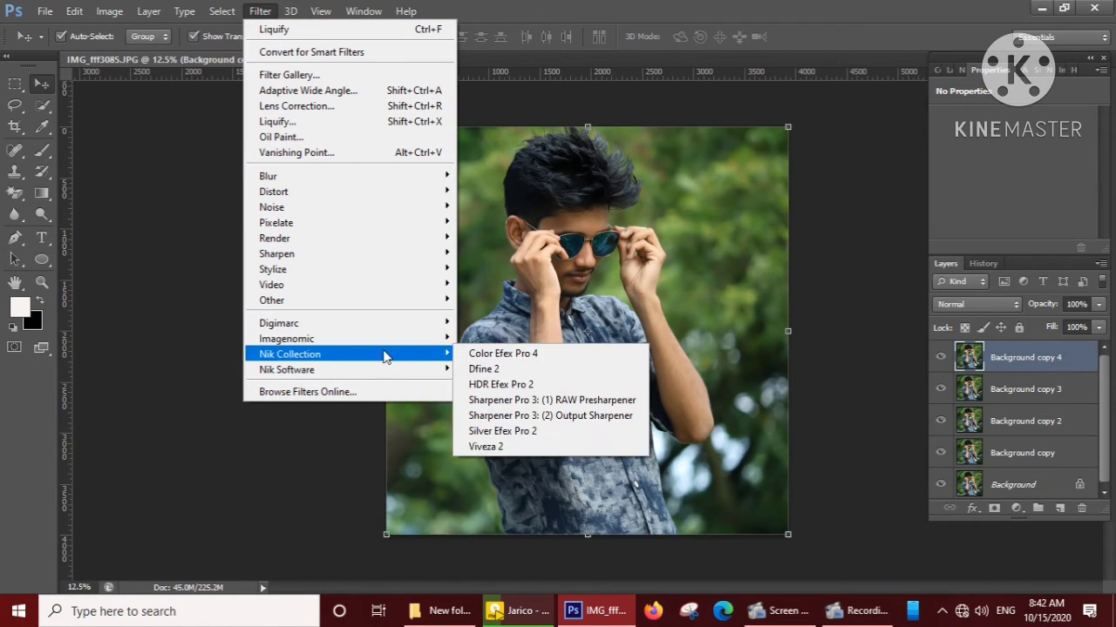
left_click(493, 353)
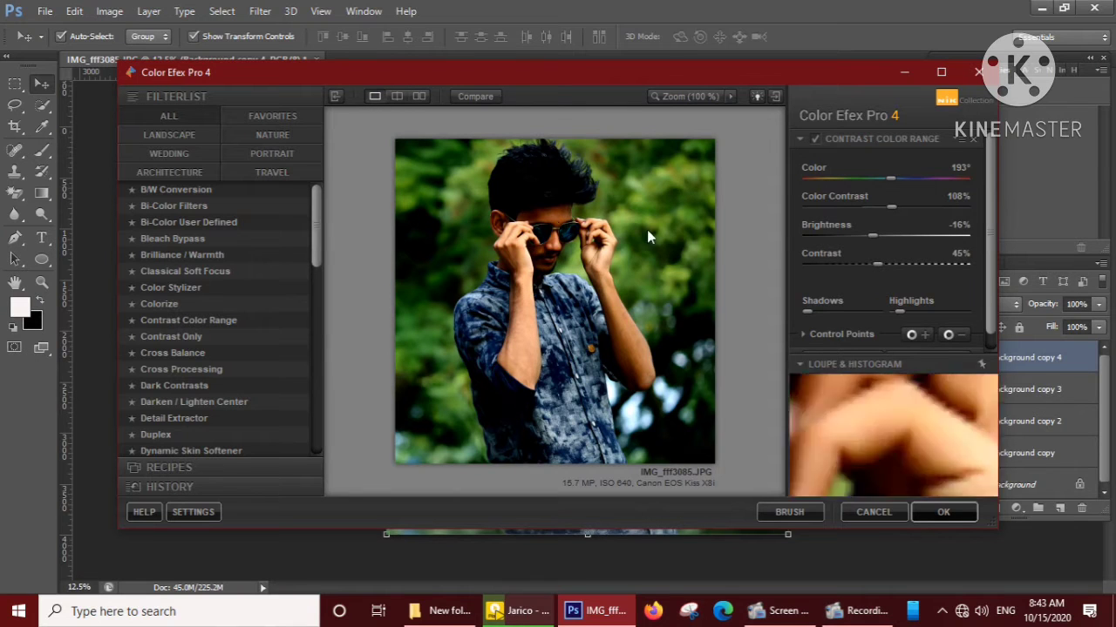
left_click_drag(889, 178, 865, 209)
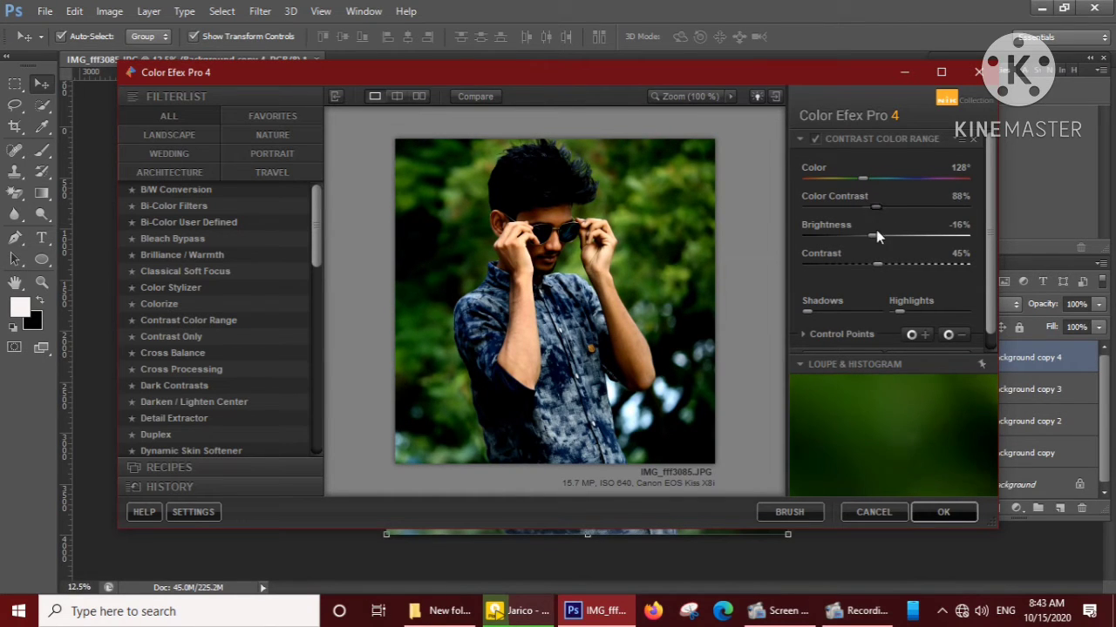
left_click_drag(876, 235, 902, 236)
left_click_drag(863, 179, 888, 206)
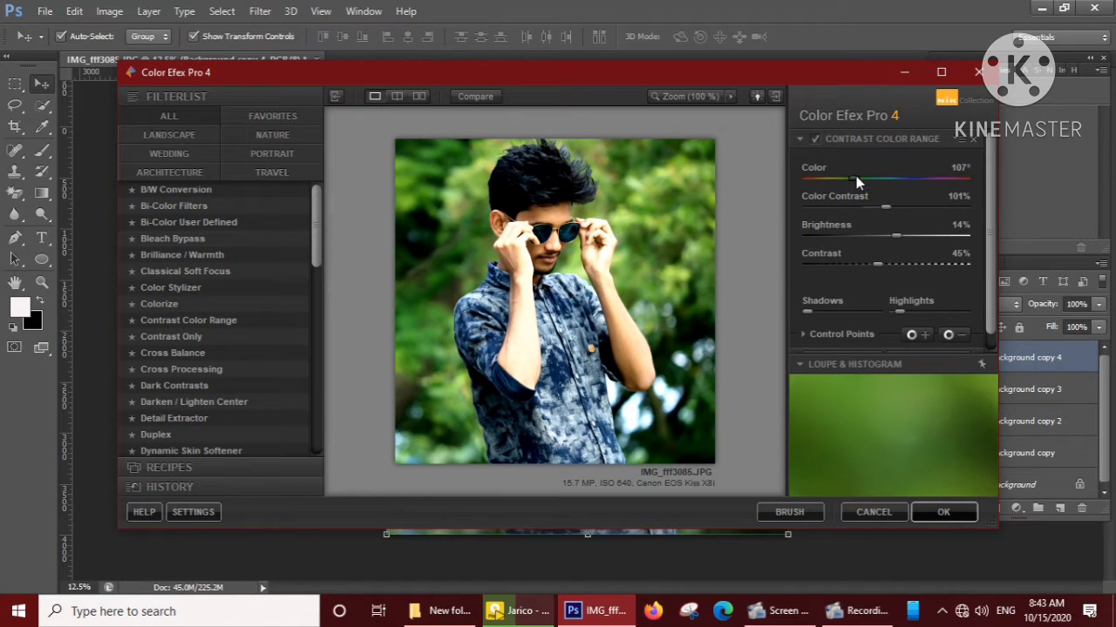
left_click_drag(855, 178, 873, 196)
mouse_move(876, 265)
left_mouse_down()
mouse_move(907, 250)
mouse_move(939, 252)
mouse_move(894, 259)
left_mouse_up()
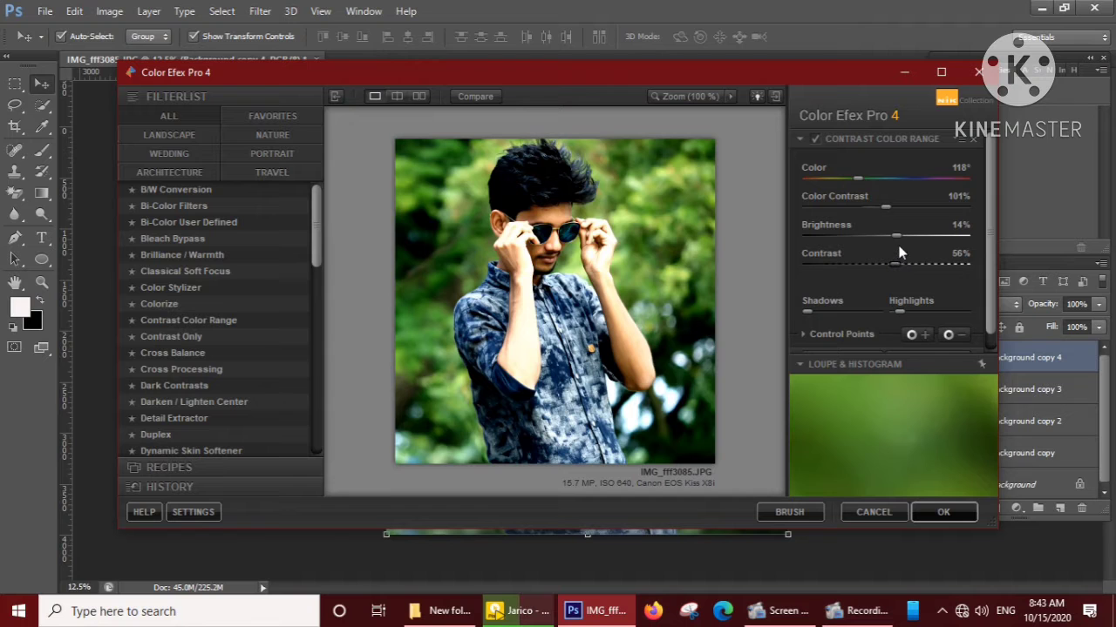
left_click(945, 513)
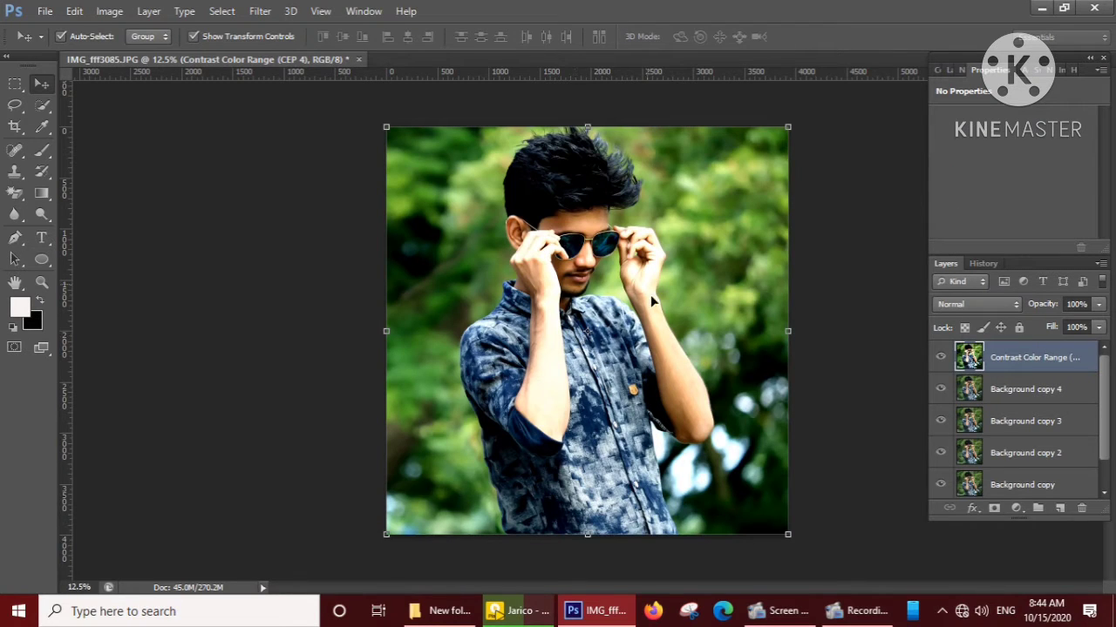
Duplicate the Contrast Color Range layer.
right_click(1029, 365)
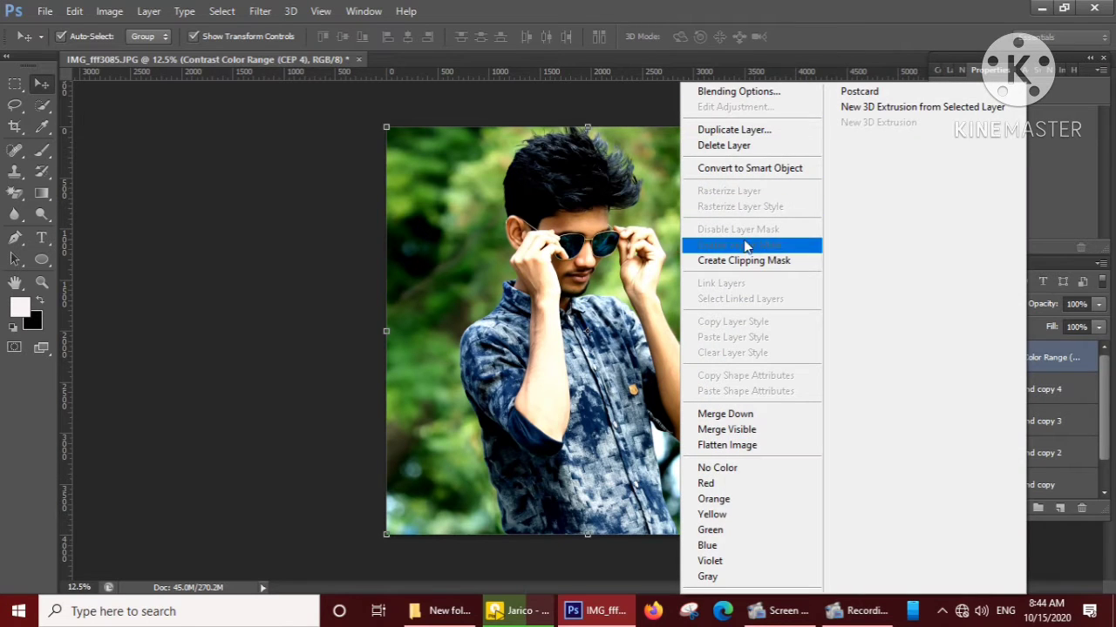
left_click(734, 130)
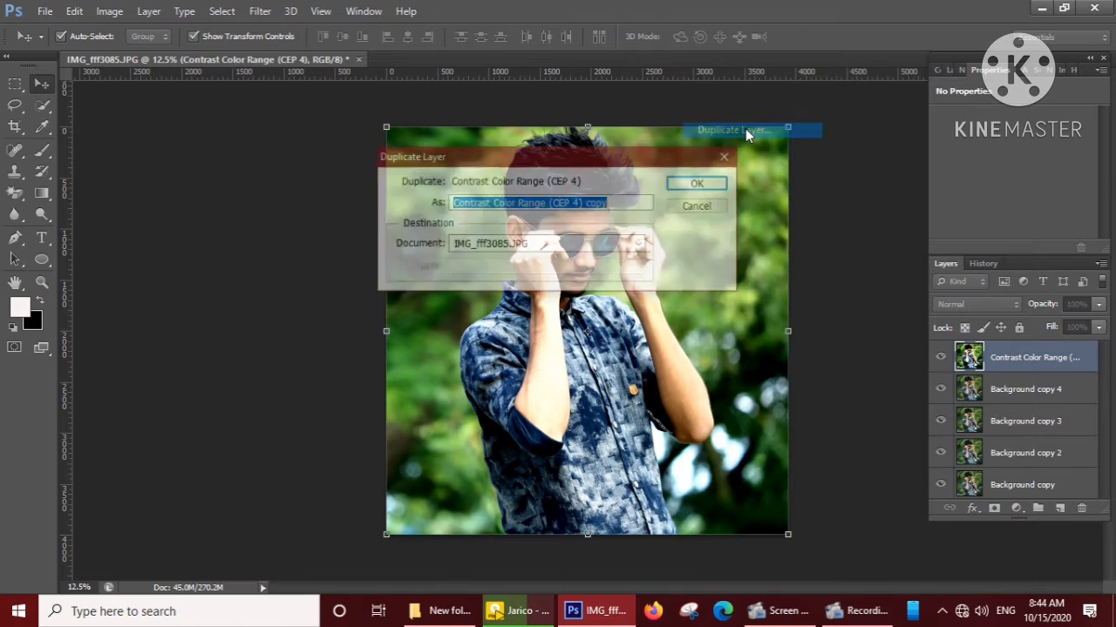
left_click(706, 182)
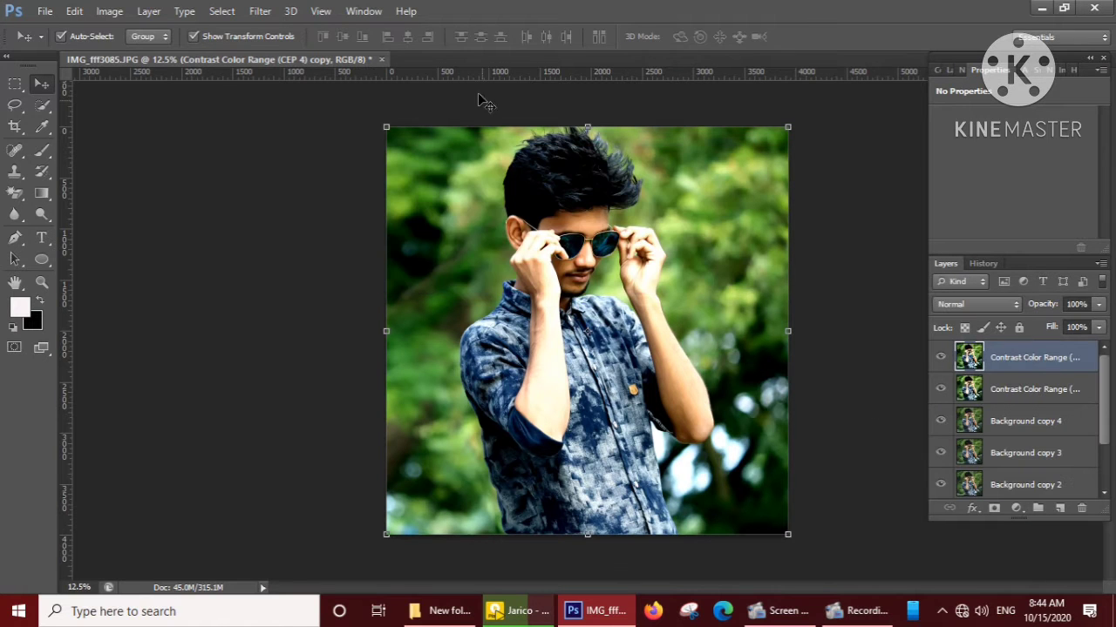
Open the Color Efex Pro 3.0 Complete filter on the duplicated Contrast Color Range layer.
left_click(260, 10)
mouse_move(330, 344)
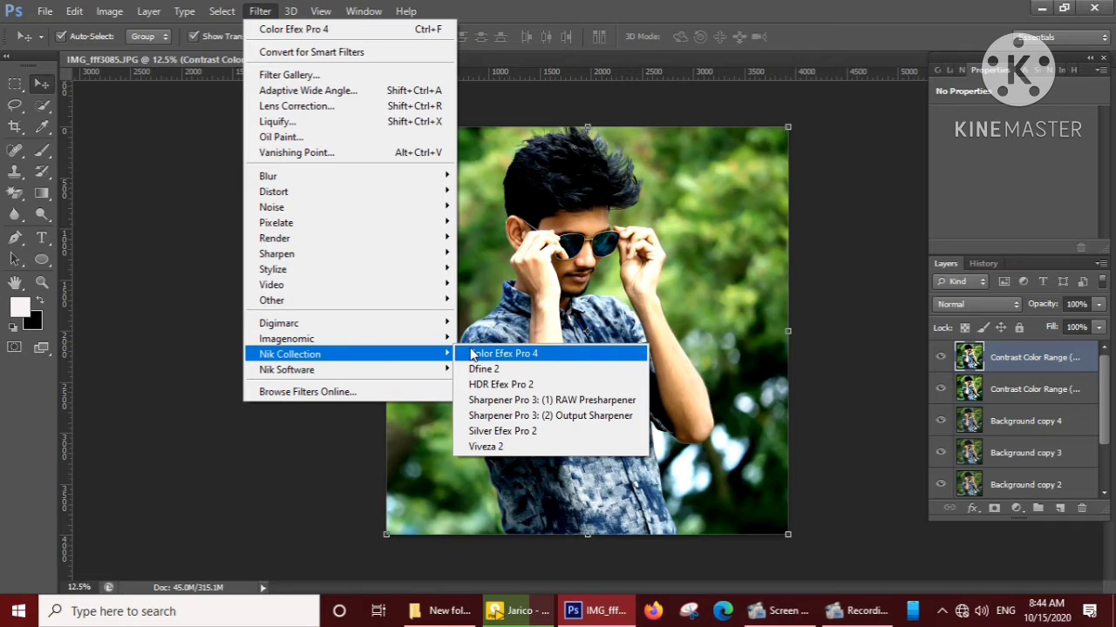
mouse_move(438, 370)
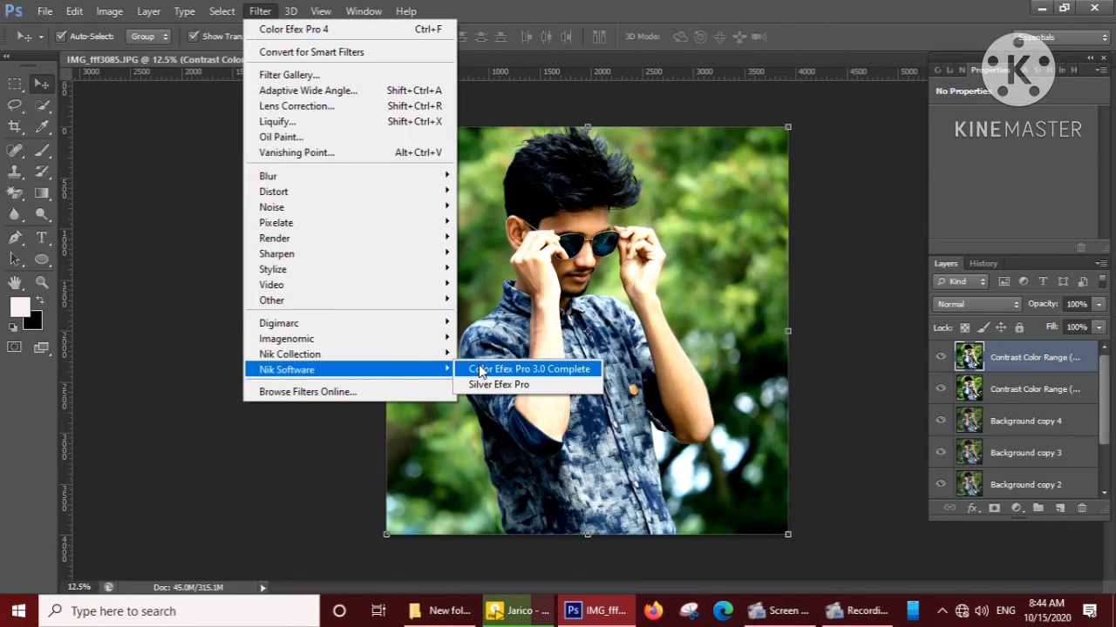
left_click(482, 373)
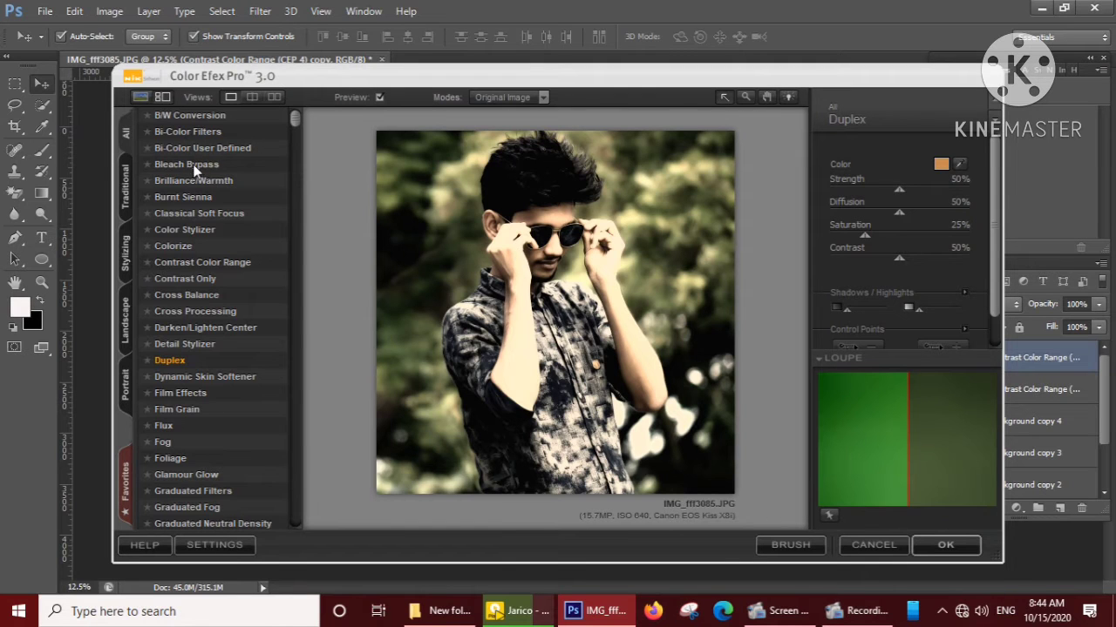
Preview Color Efex Pro effects on the portrait, including Bleach Bypass, Colorize, Color Stylizer and Brilliance/Warmth.
left_click(194, 172)
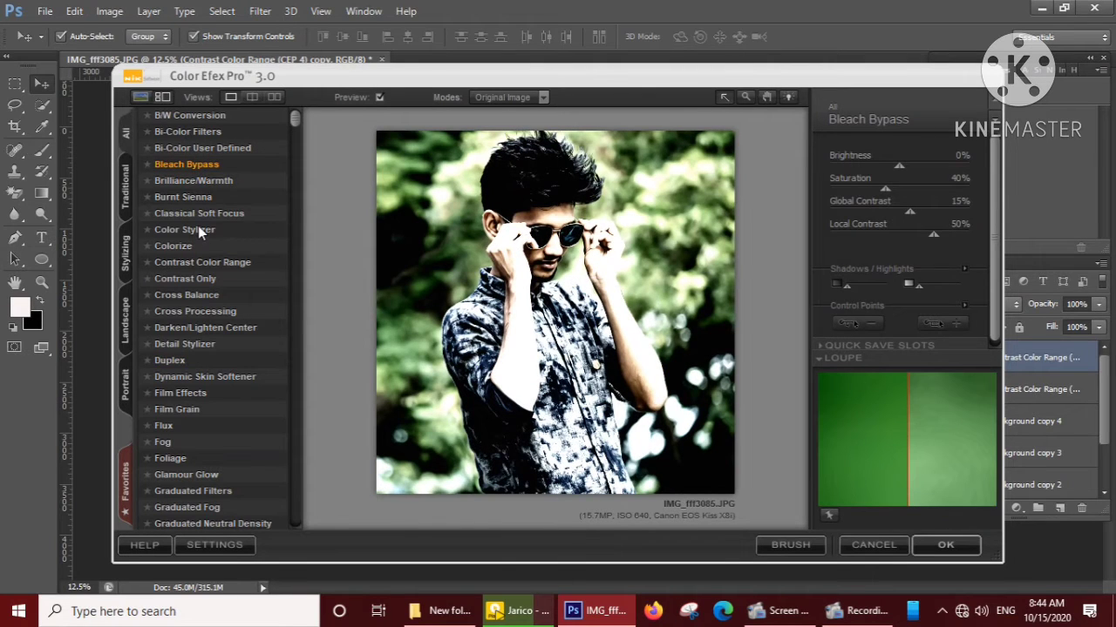
left_click(197, 229)
left_click(185, 248)
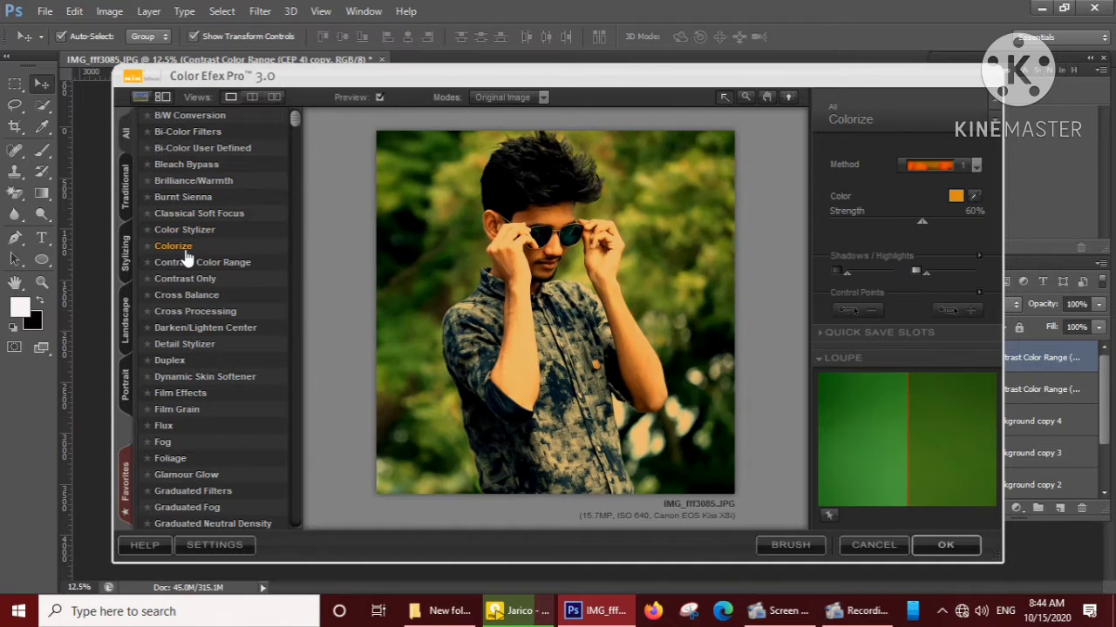
left_click(197, 260)
left_click(185, 227)
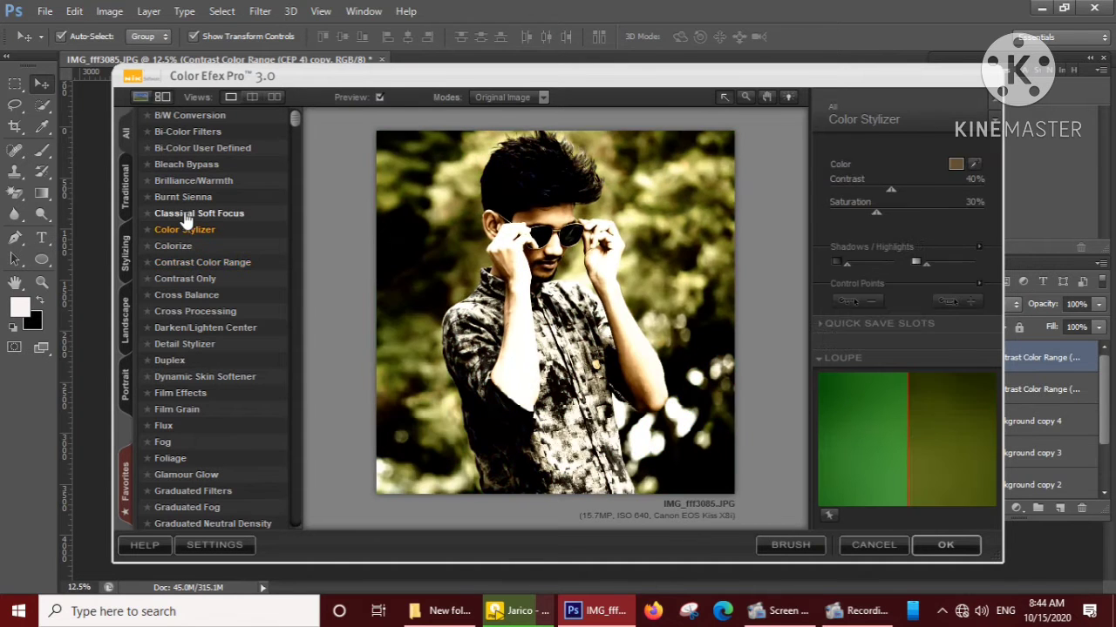
left_click(186, 214)
left_click(184, 195)
left_click(190, 181)
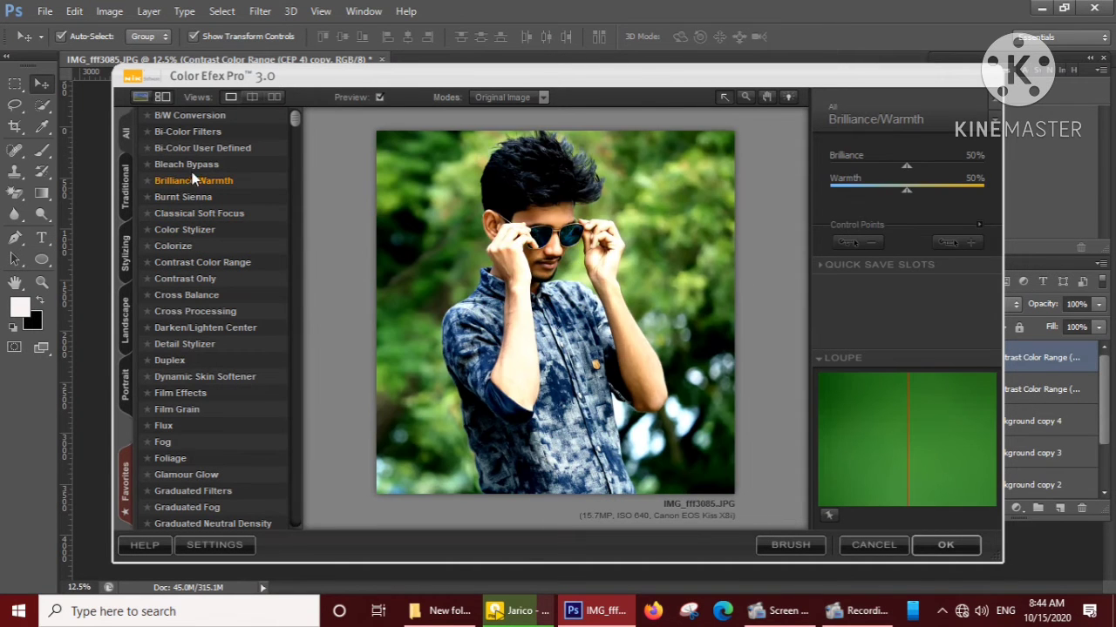
left_click(187, 165)
Set Bi-Color User Defined to opacity 26%, blend 37%, vertical shift 40% and rotation 128°, and choose to brush the effect on.
left_click(199, 148)
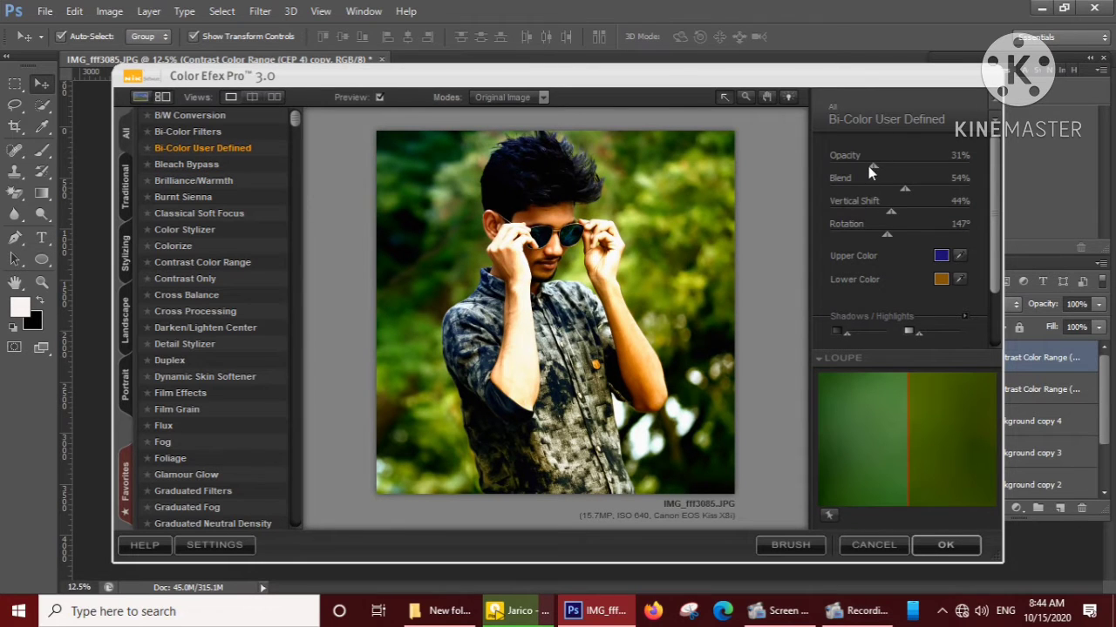
left_click_drag(873, 167, 881, 233)
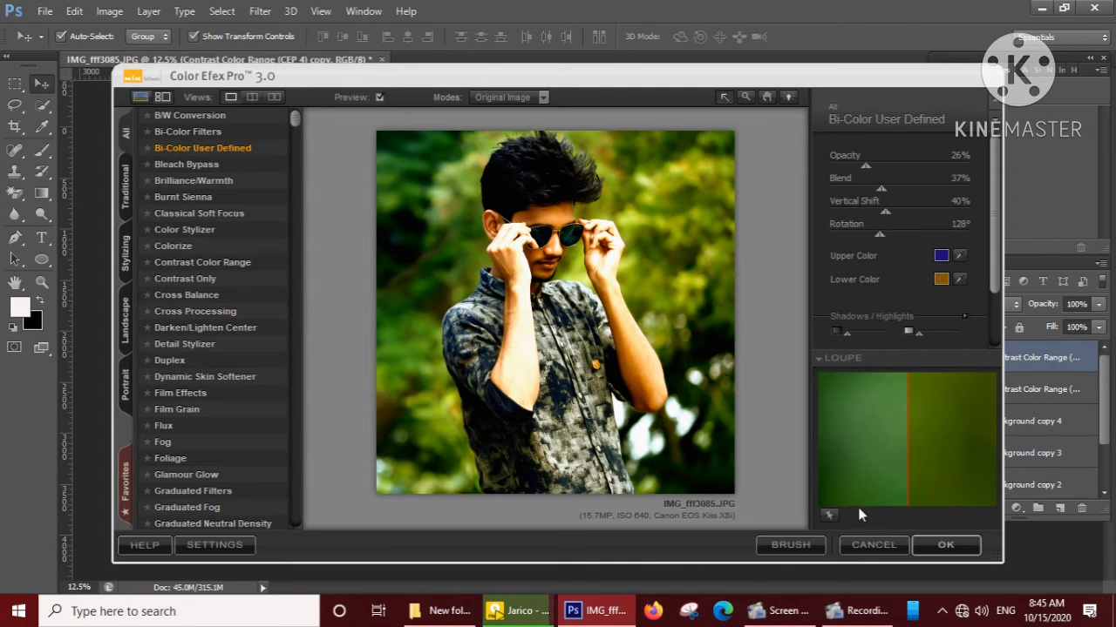
left_click(798, 548)
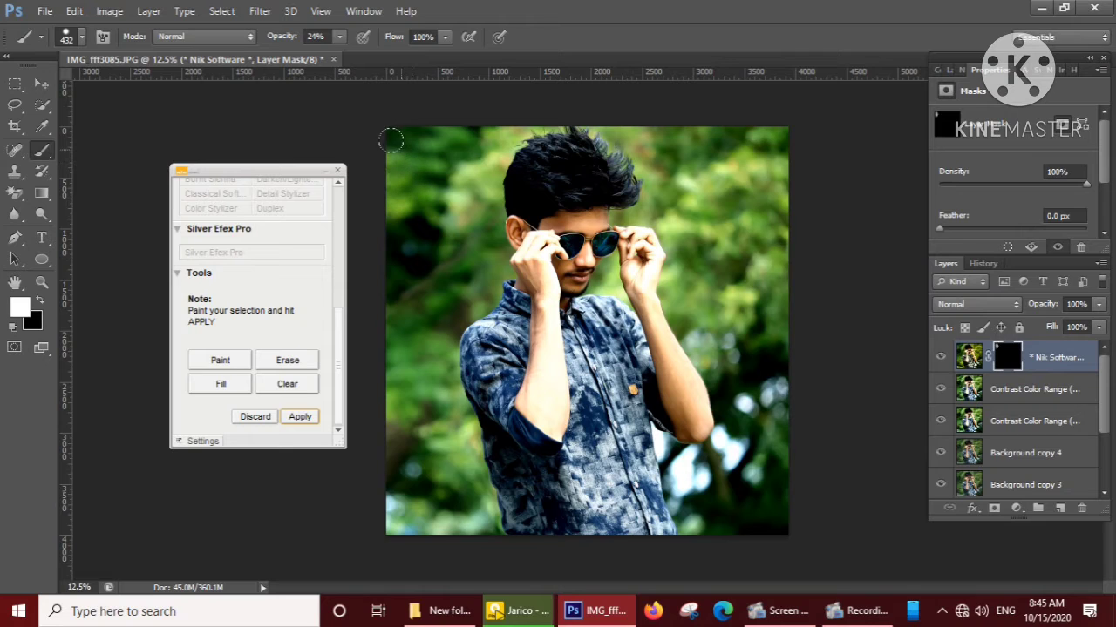
Paint the bi-color effect over the whole photo with a 2448 px brush at 24% opacity.
left_click(81, 37)
left_click_drag(157, 94, 174, 95)
key("Return")
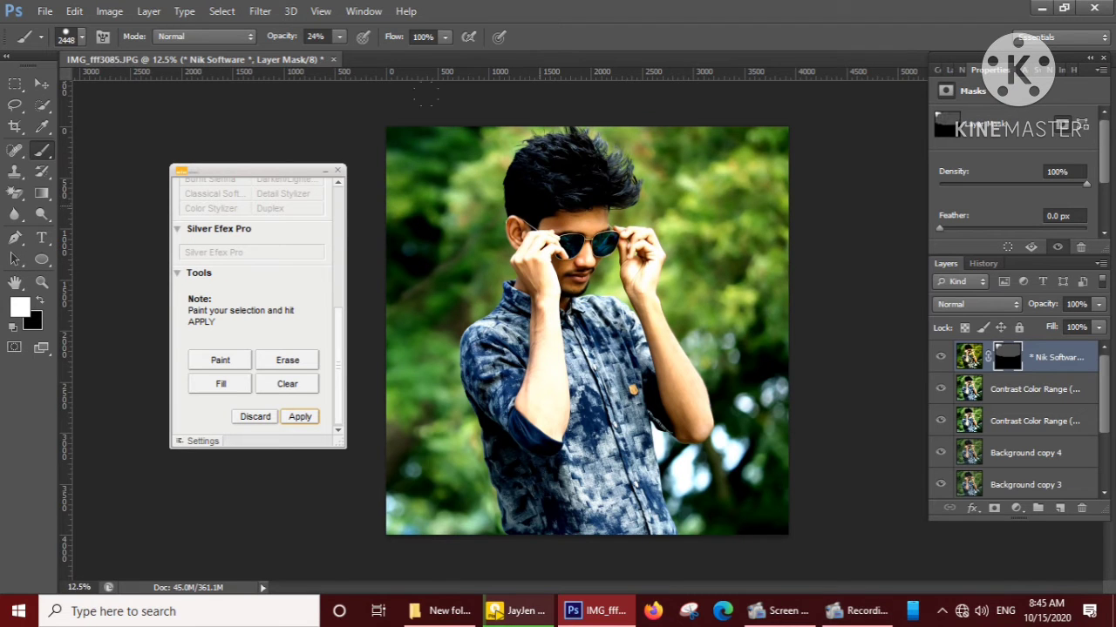
left_click(479, 206)
left_click(470, 195)
left_click(441, 322)
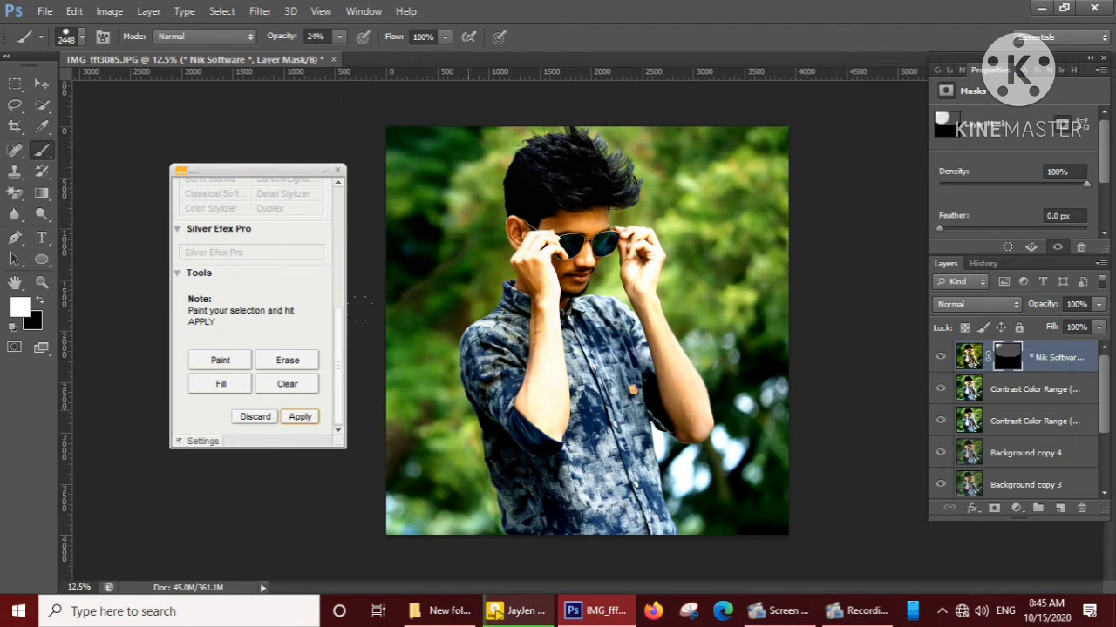
left_click(448, 410)
left_click(450, 375)
left_click(583, 393)
left_click(666, 392)
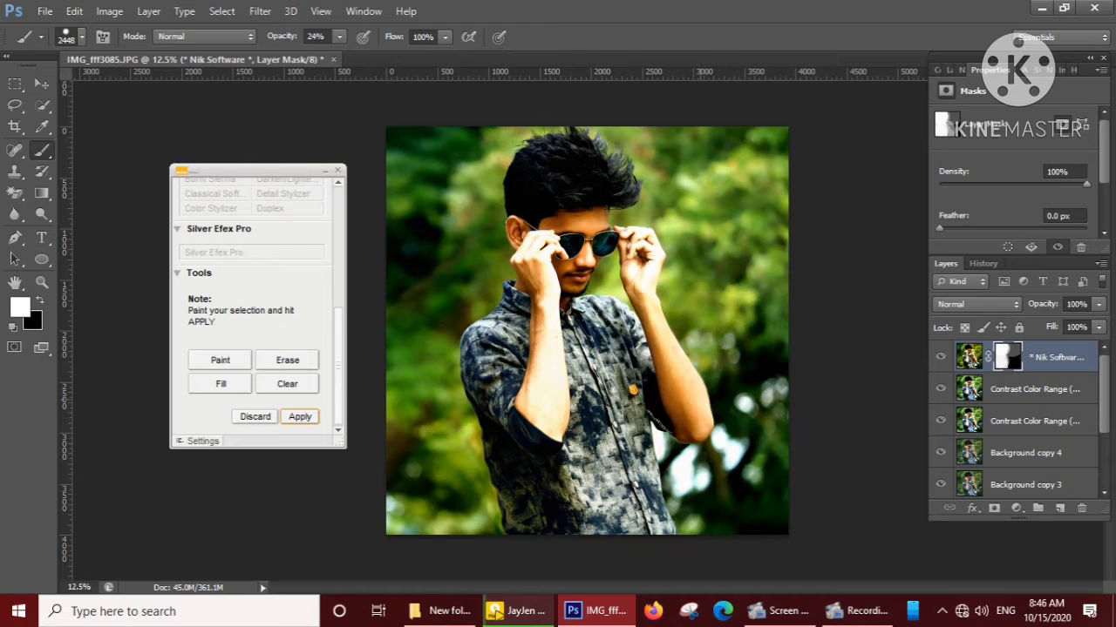
left_click(684, 370)
left_click(658, 347)
left_click(682, 191)
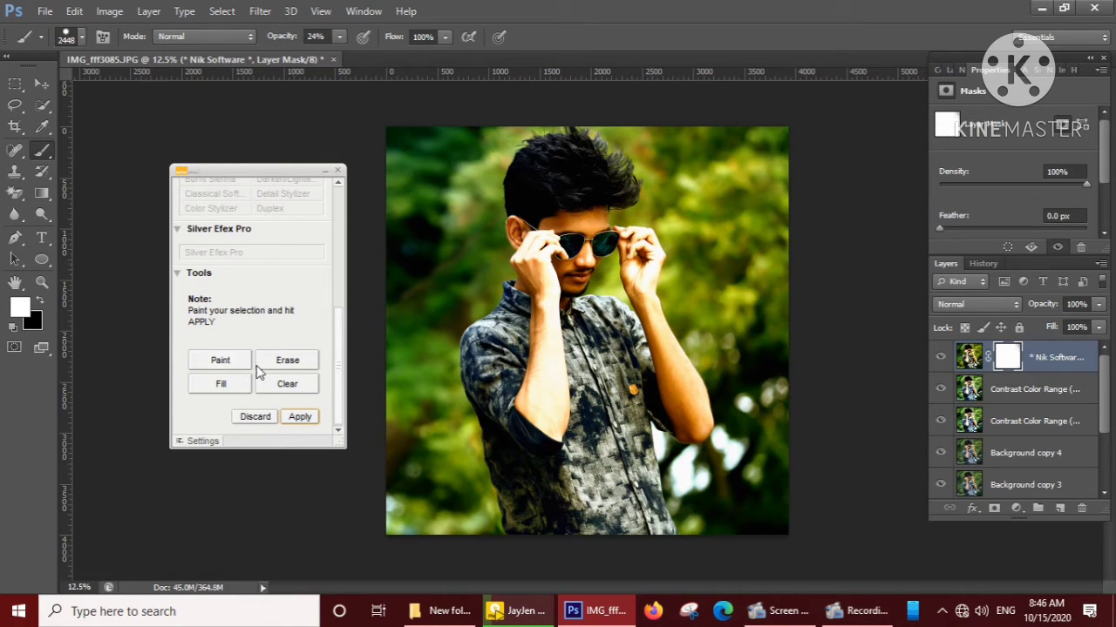
Erase the bi-color effect from the shirt and both arms with a 432 px brush at 24% opacity.
left_click(261, 362)
left_click(73, 39)
left_click(72, 88)
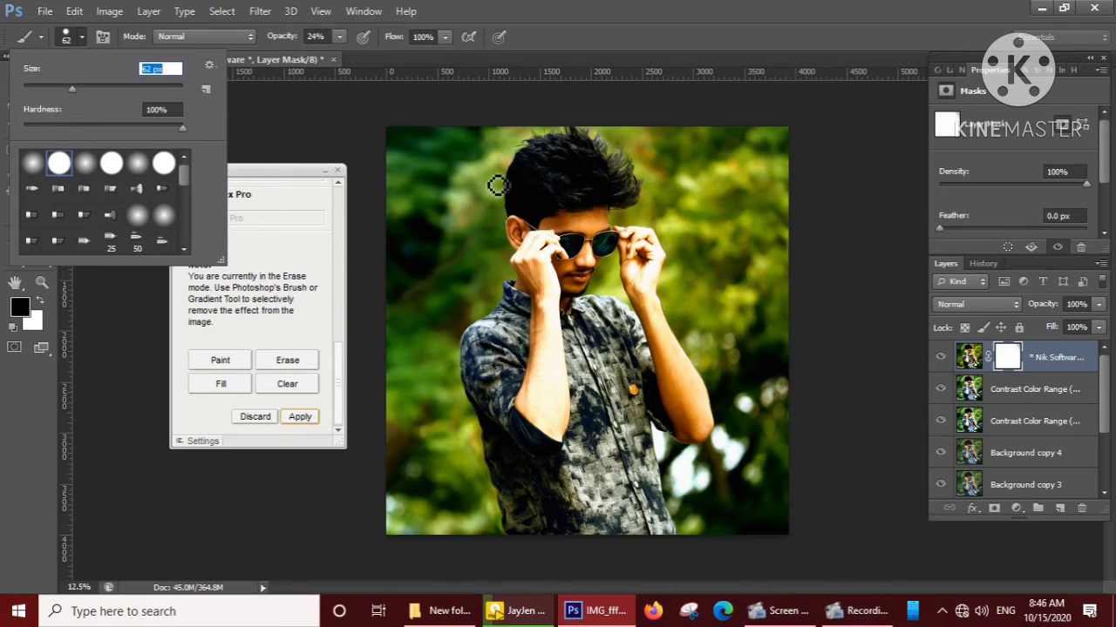
left_click(104, 88)
left_click(149, 90)
left_click(161, 91)
left_click(513, 378)
mouse_move(515, 438)
left_mouse_down()
mouse_move(490, 414)
mouse_move(521, 517)
mouse_move(578, 539)
left_mouse_up()
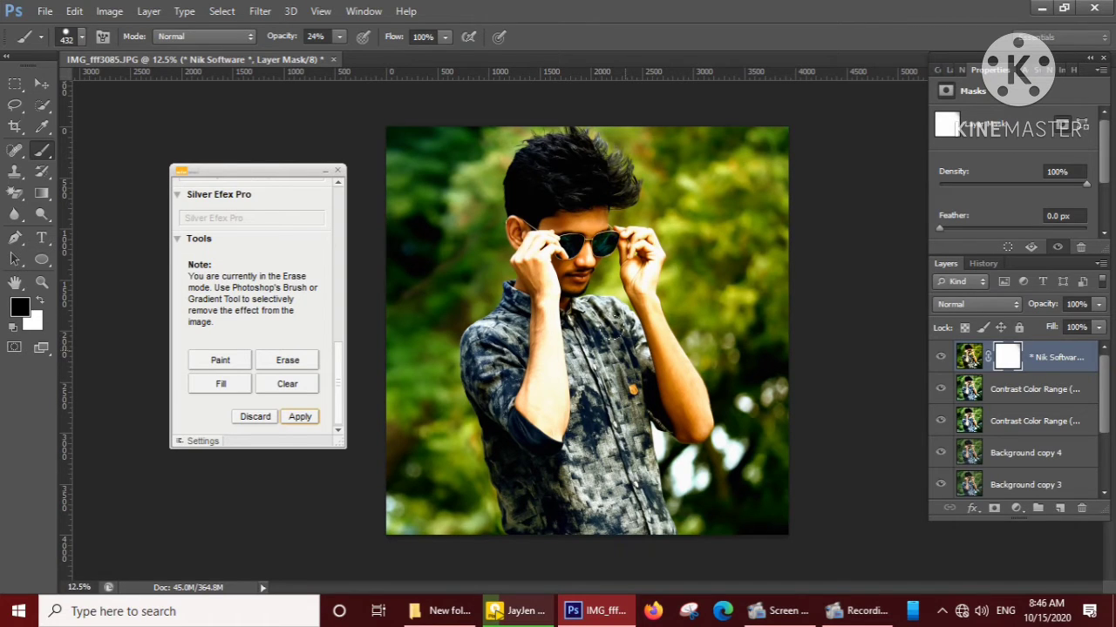
mouse_move(585, 307)
left_mouse_down()
mouse_move(618, 331)
mouse_move(672, 403)
left_mouse_up()
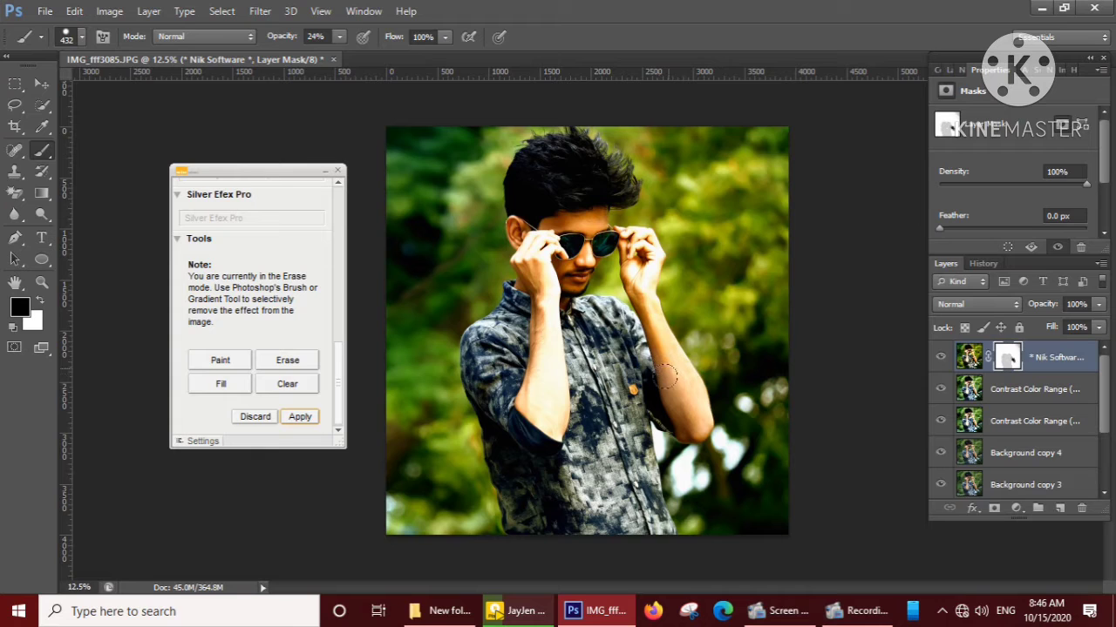
mouse_move(526, 327)
left_mouse_down()
mouse_move(546, 377)
mouse_move(524, 416)
left_mouse_up()
mouse_move(523, 420)
left_mouse_down()
mouse_move(514, 492)
mouse_move(534, 528)
left_mouse_up()
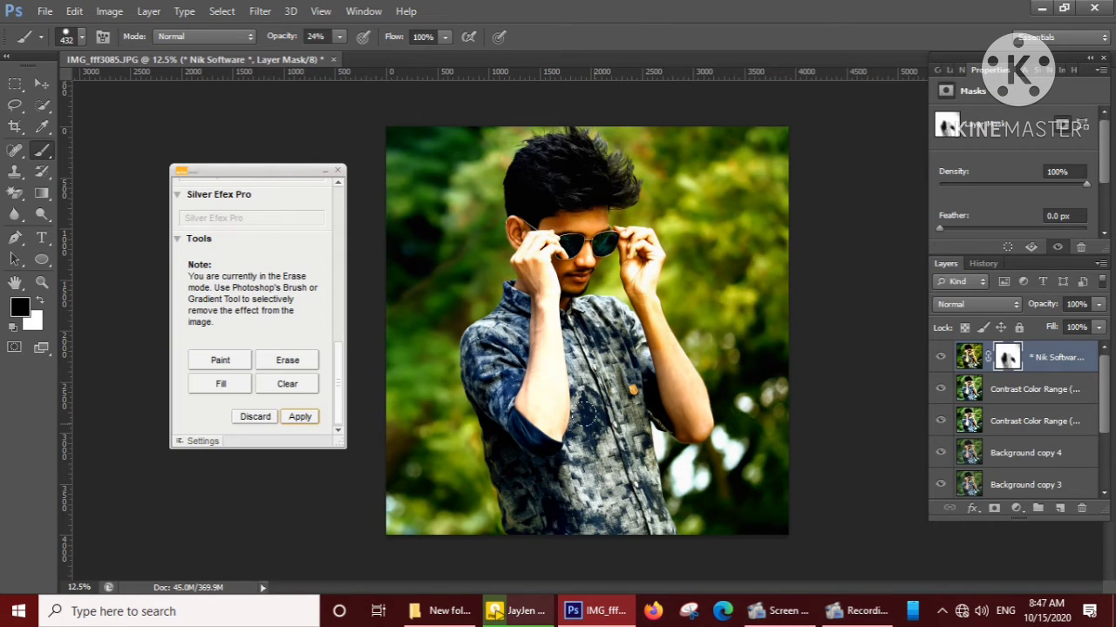
Erase the bi-color effect from the ear and face with a 152 px brush.
scroll(587, 411, "up", 5)
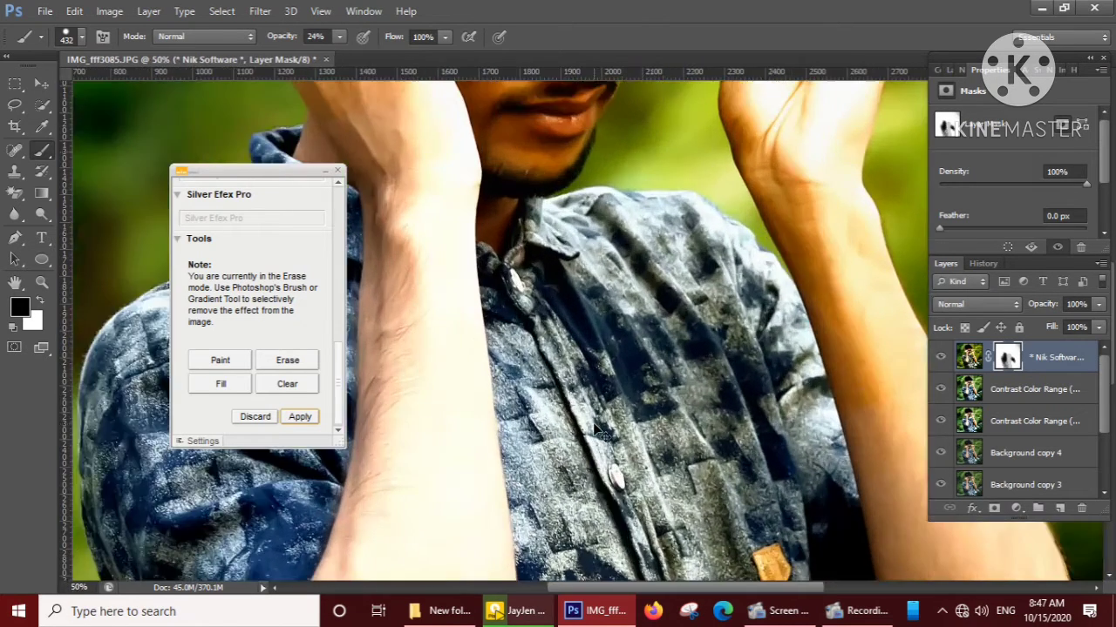
left_click_drag(578, 209, 709, 509)
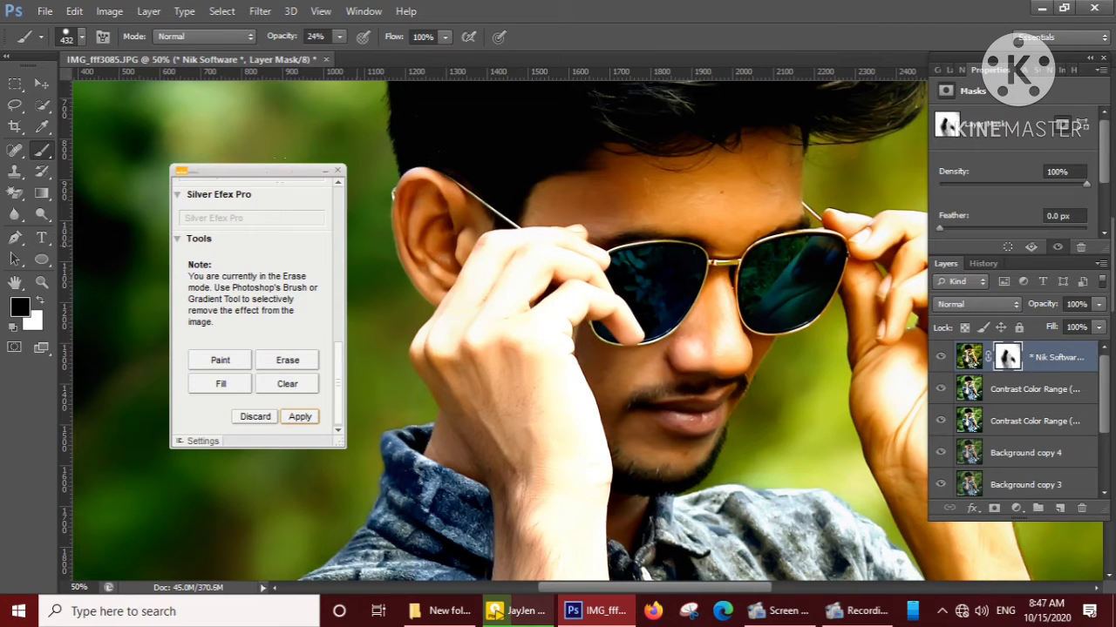
left_click(83, 38)
left_click(125, 89)
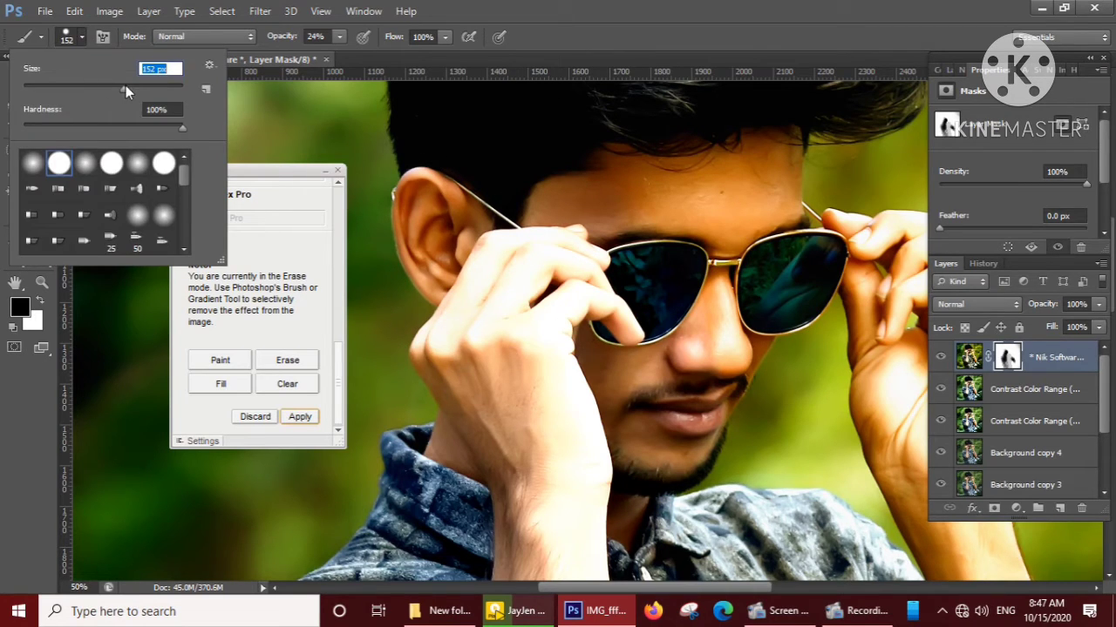
left_click(407, 181)
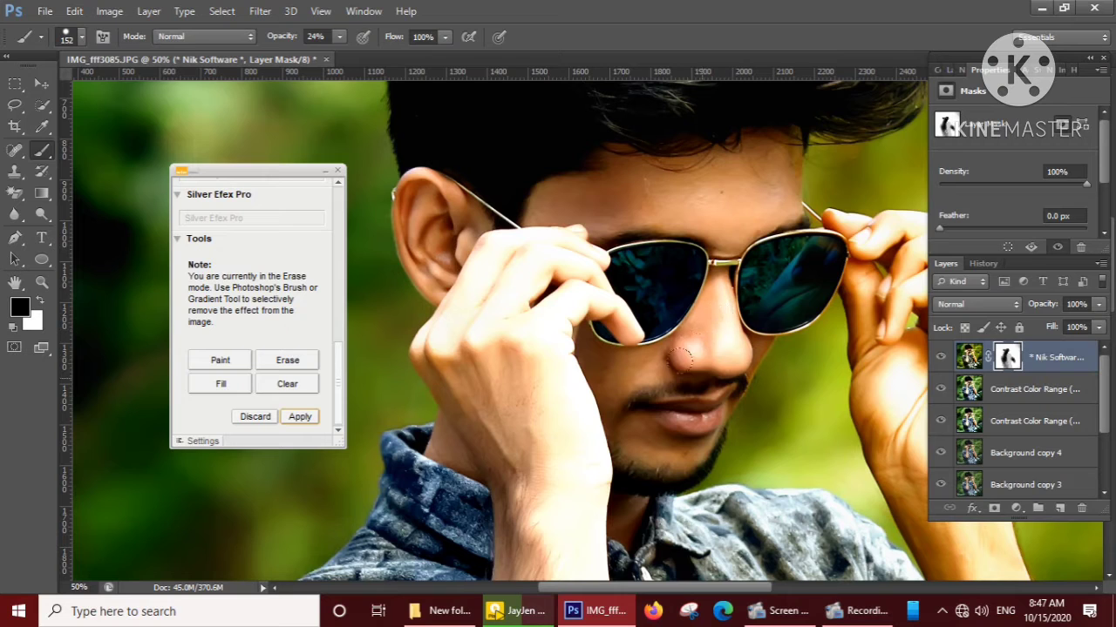
Erase the effect from the subject's left hand and forearm down to the elbow, apply the masked effect and close the filter palette.
left_click_drag(644, 424, 324, 402)
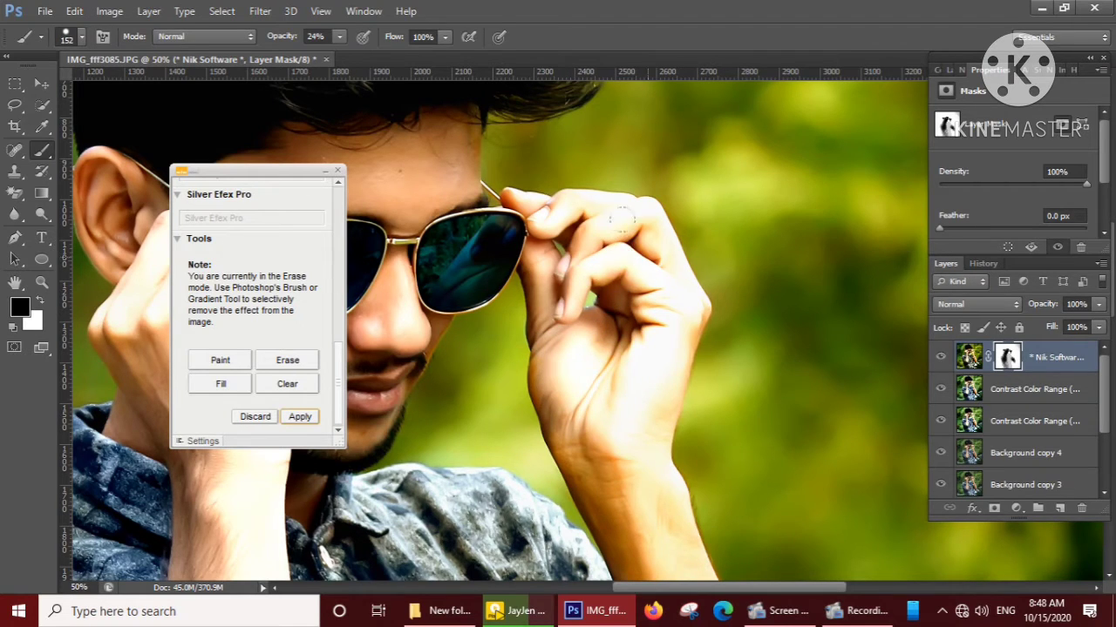
mouse_move(591, 440)
left_mouse_down()
mouse_move(618, 304)
mouse_move(577, 225)
left_mouse_up()
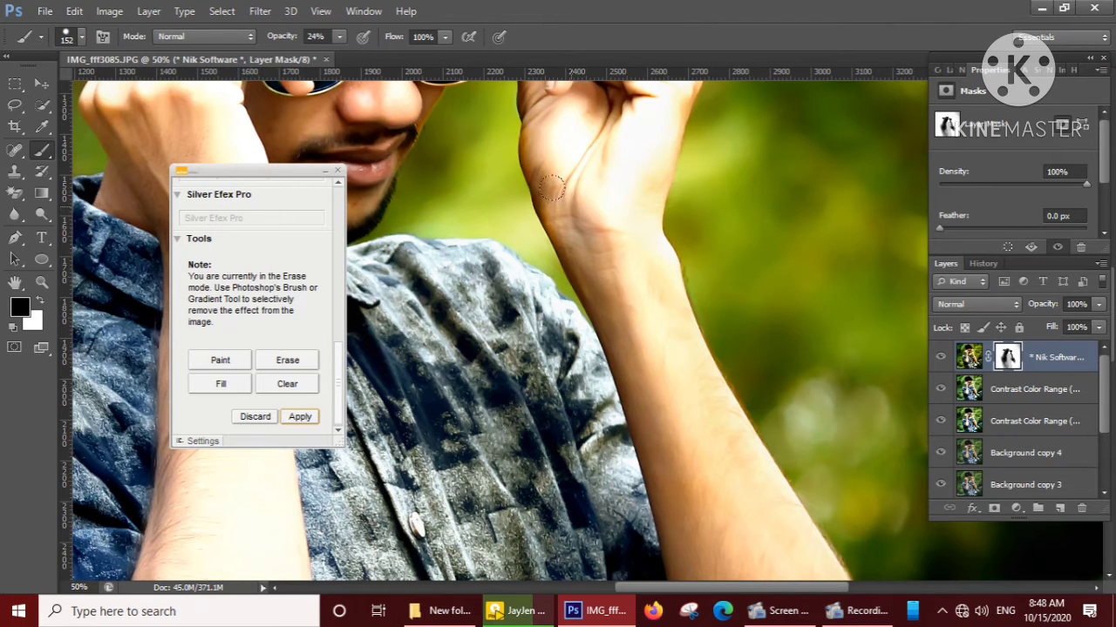
mouse_move(645, 411)
left_mouse_down()
mouse_move(585, 264)
mouse_move(556, 154)
left_mouse_up()
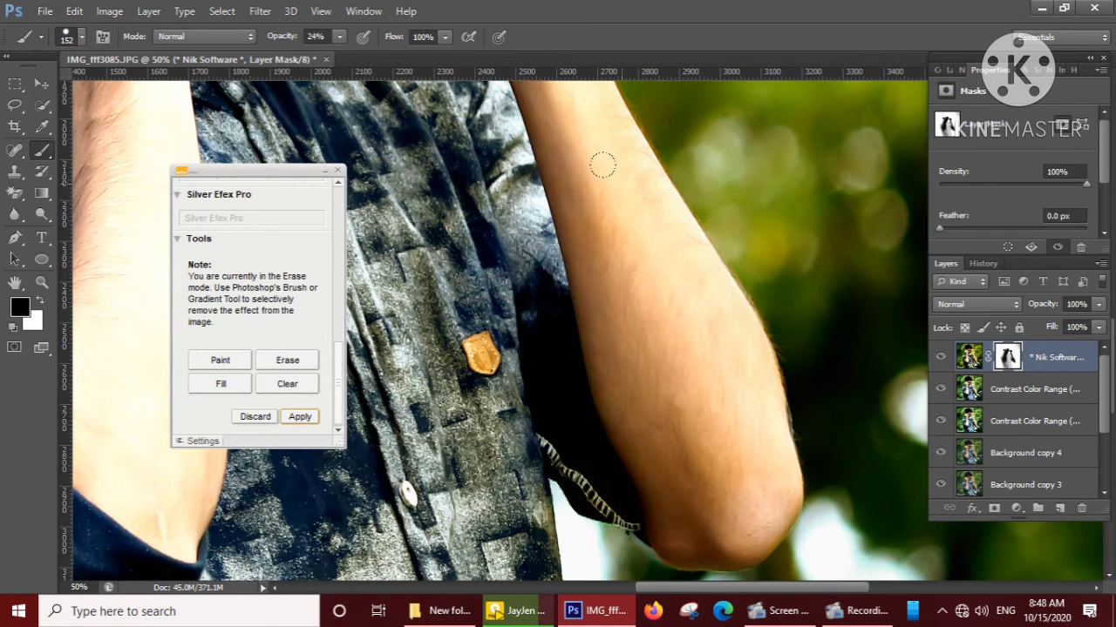
scroll(622, 187, "down", 5)
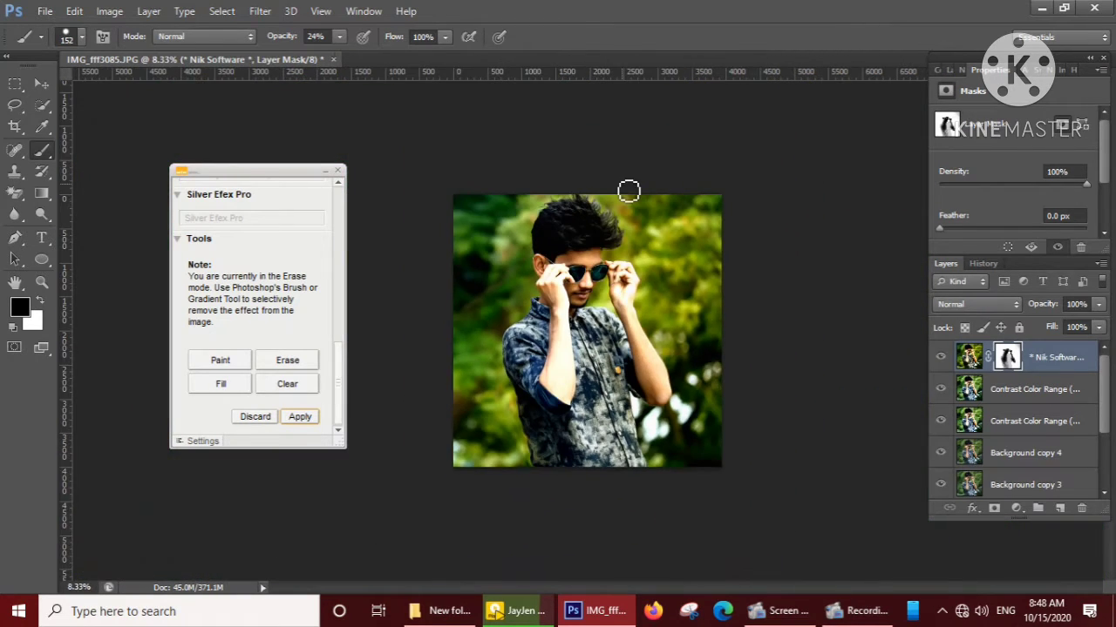
left_click(312, 416)
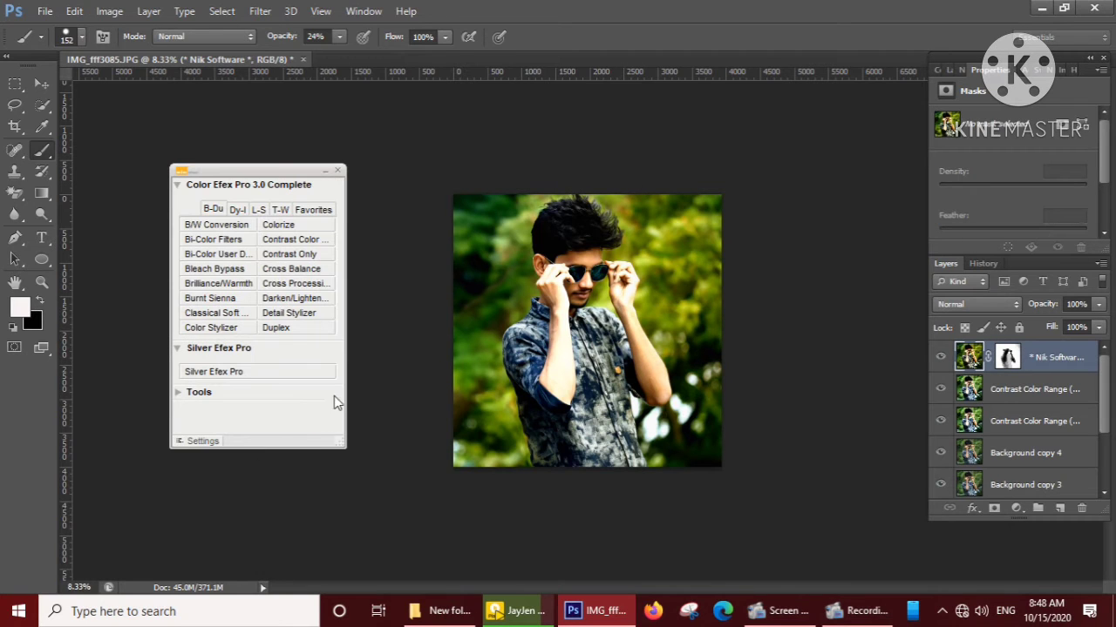
left_click(337, 170)
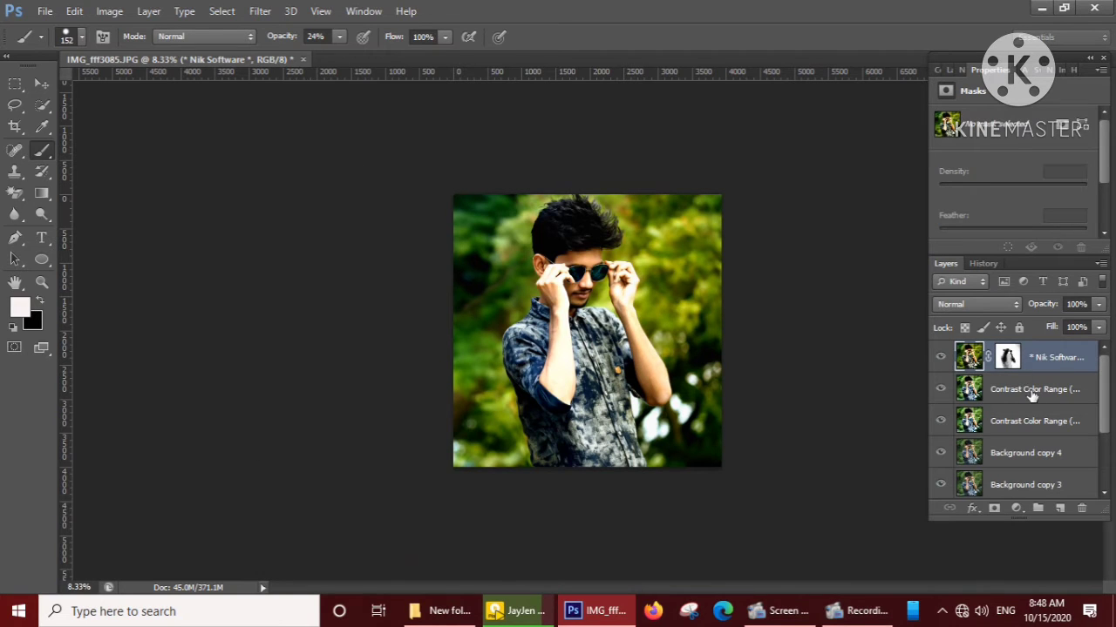
Merge all layers, from the Nik Software layer down to Background, into one.
left_click(1032, 395, "ctrl")
left_click(1042, 428, "ctrl")
left_click(1040, 460, "ctrl")
left_click(1041, 392, "shift")
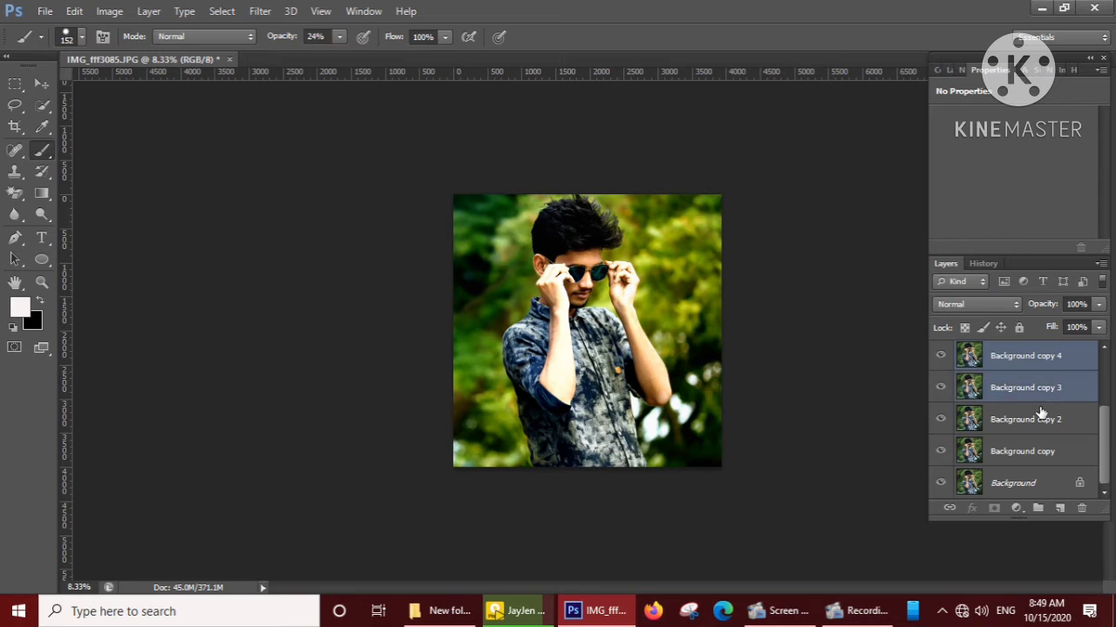
left_click(1042, 453, "shift")
left_click(1044, 485, "shift")
right_click(1042, 453)
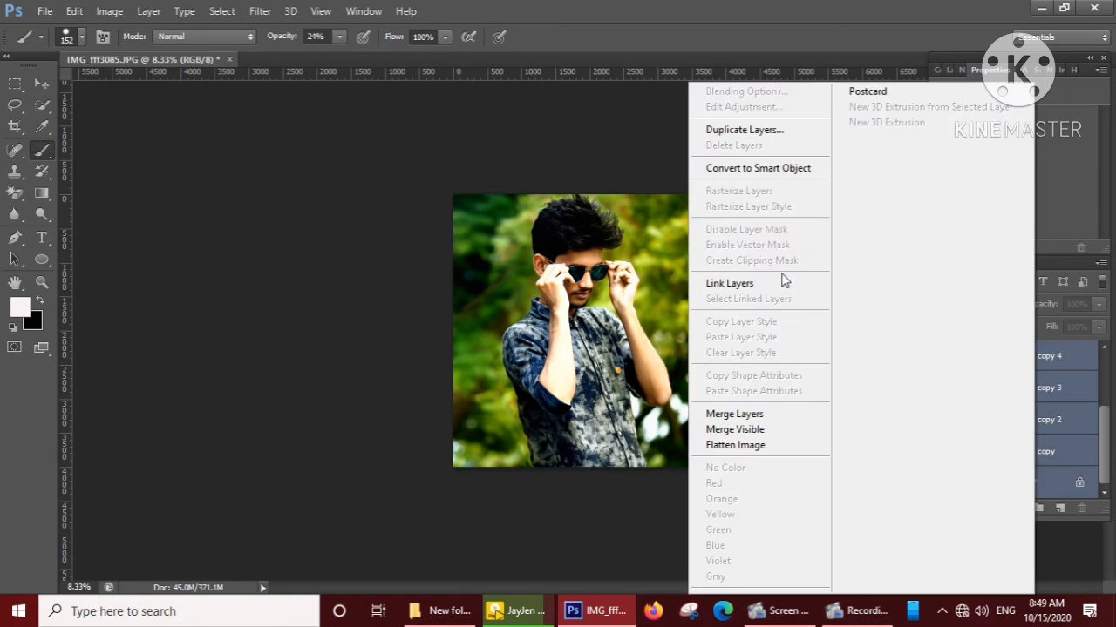
left_click(791, 414)
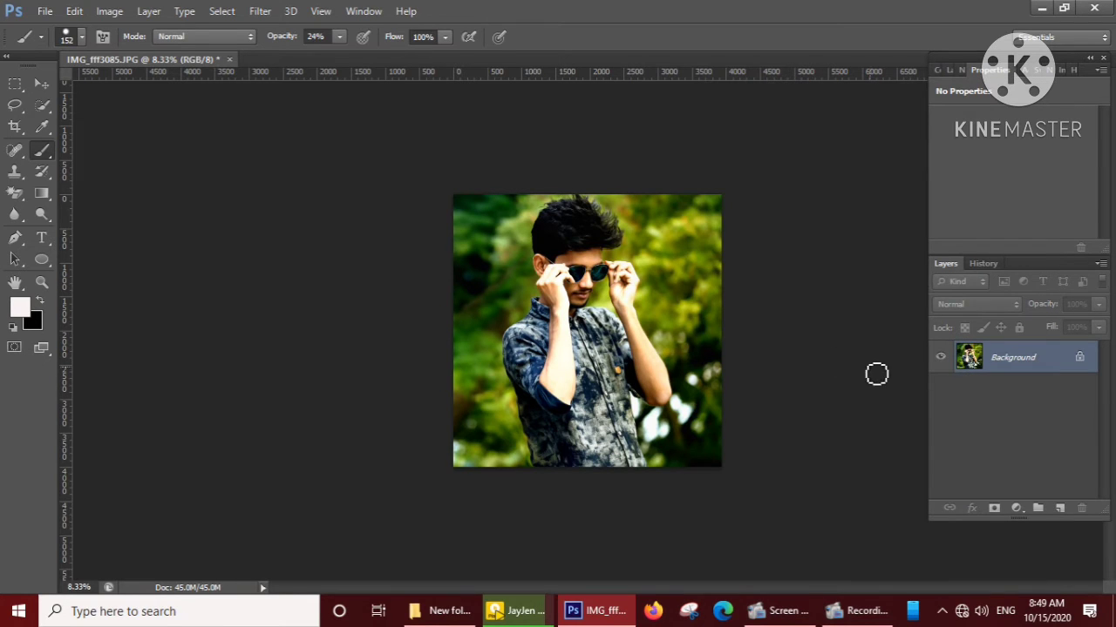
Duplicate the merged layer and set the Black of its Reds to -8% with a relative Selective Color adjustment.
key("ctrl+j")
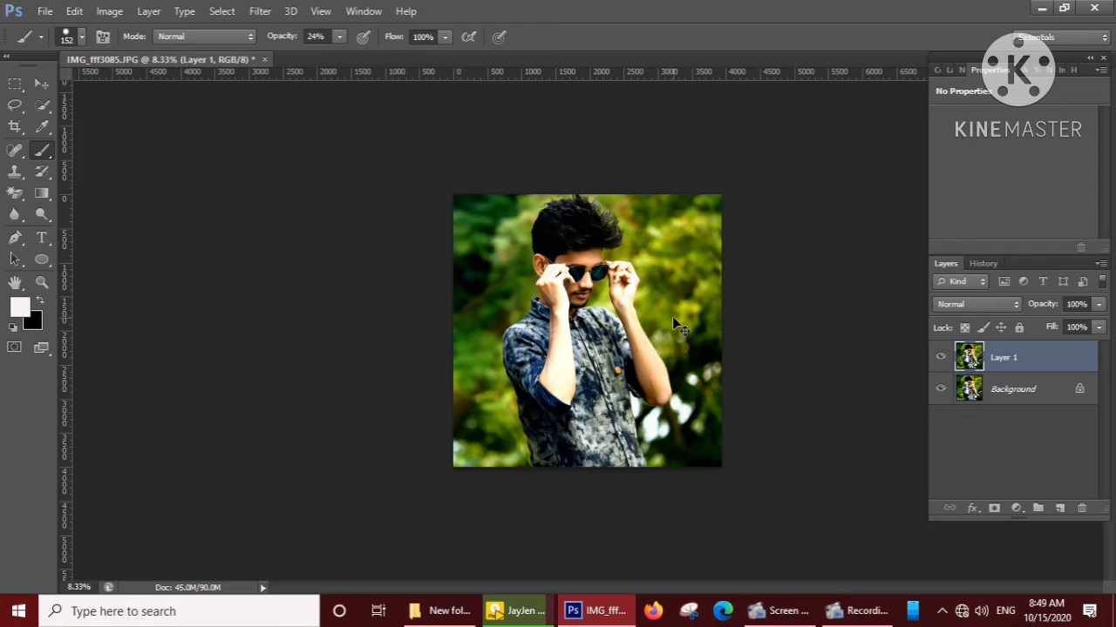
key("ctrl+plus")
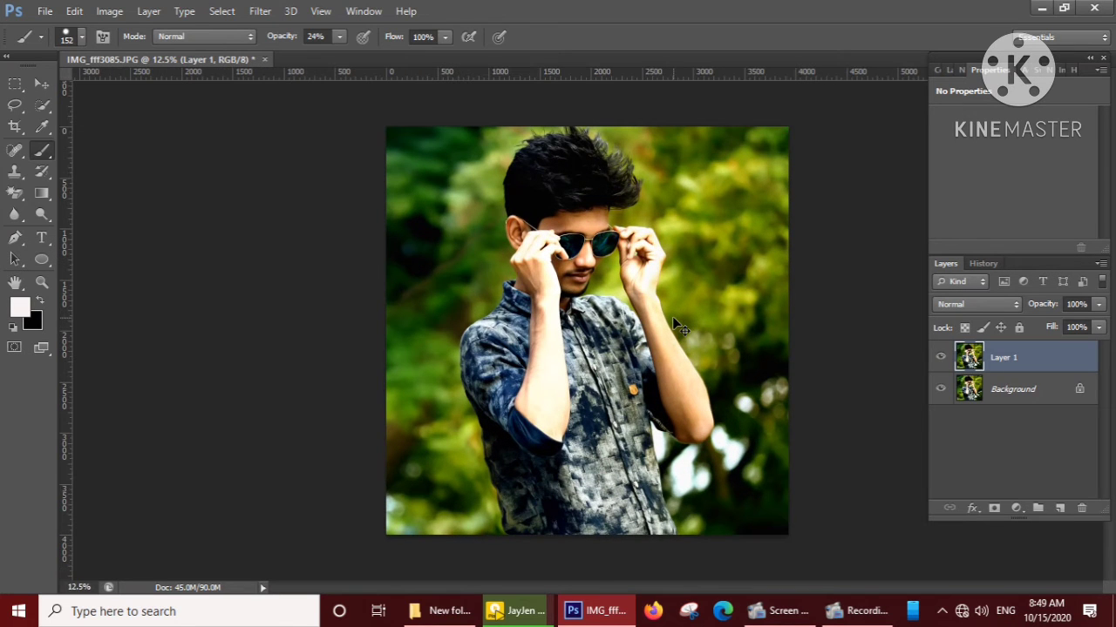
left_click(109, 11)
mouse_move(135, 53)
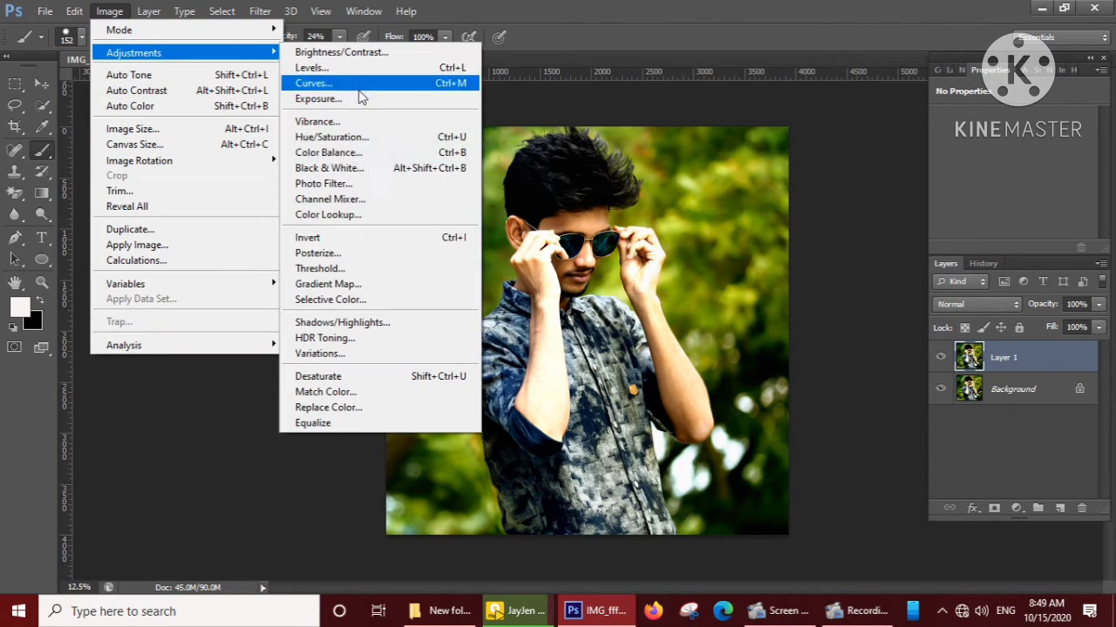
left_click(365, 300)
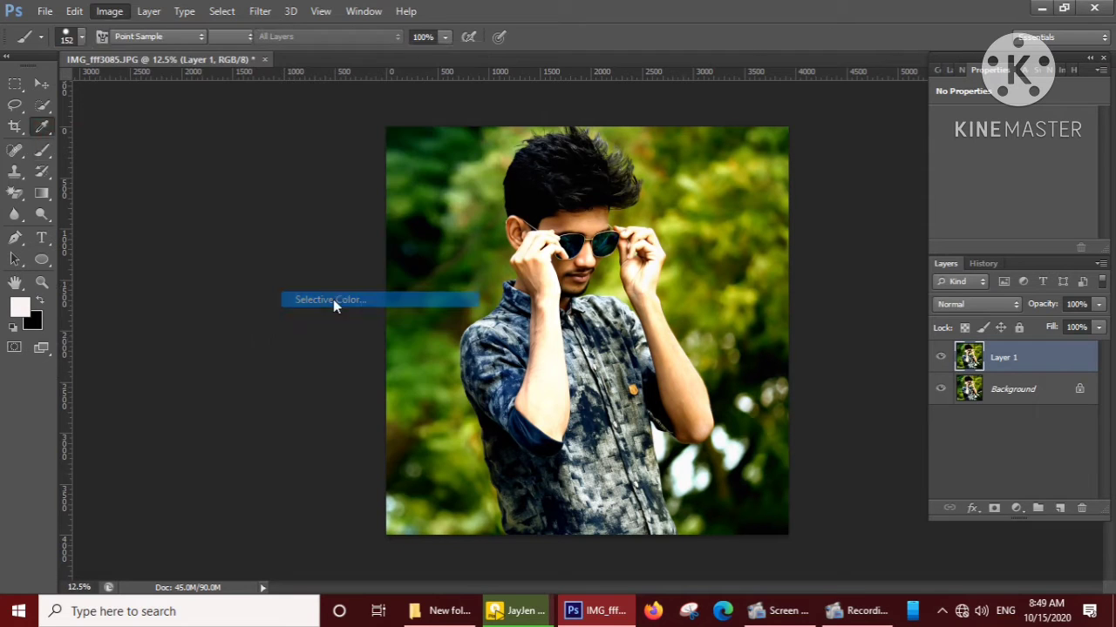
mouse_move(136, 334)
left_mouse_down()
mouse_move(176, 340)
mouse_move(131, 344)
left_mouse_up()
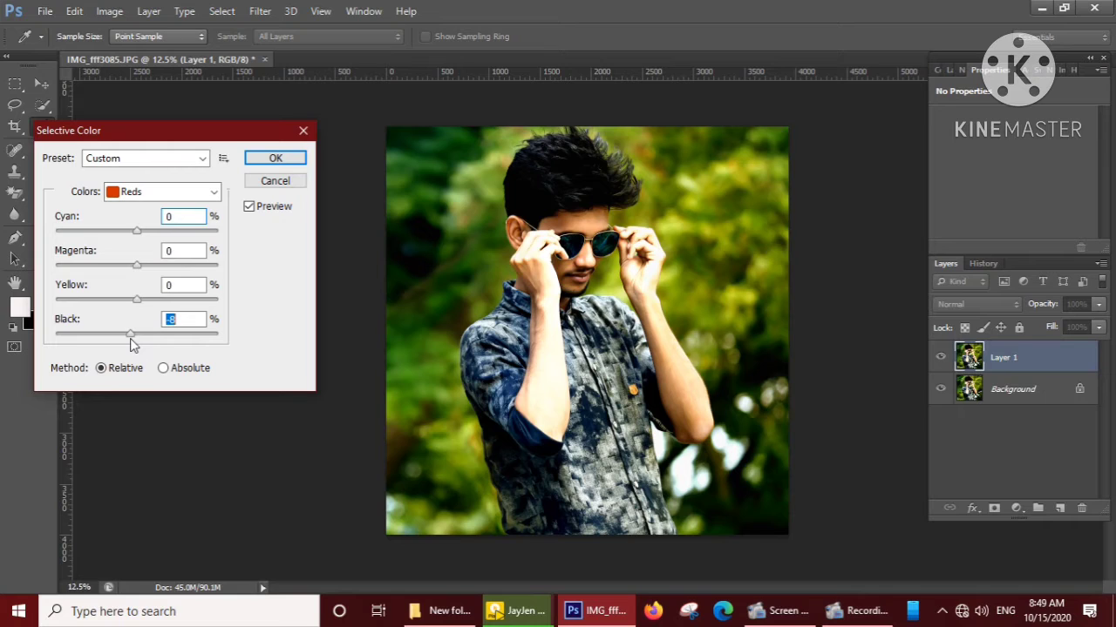
left_click(276, 159)
key("b")
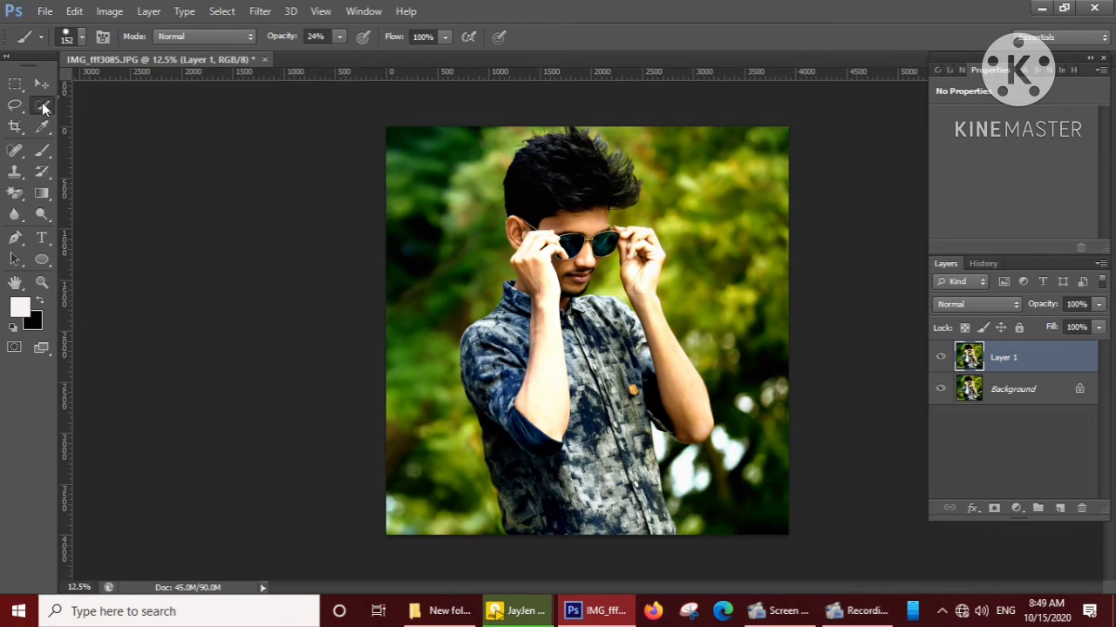
Quick-select the subject's right forearm and add a Color Balance adjustment layer masked to it.
right_click(43, 107)
left_click(122, 99)
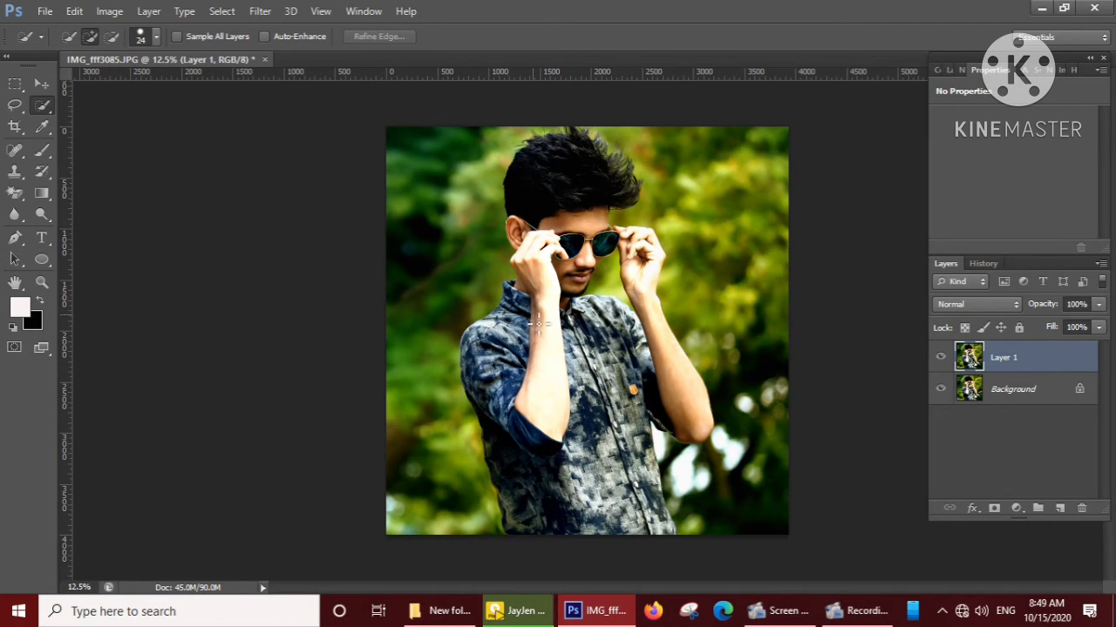
mouse_move(539, 324)
left_mouse_down()
mouse_move(533, 410)
mouse_move(562, 366)
left_mouse_up()
left_click(1017, 508)
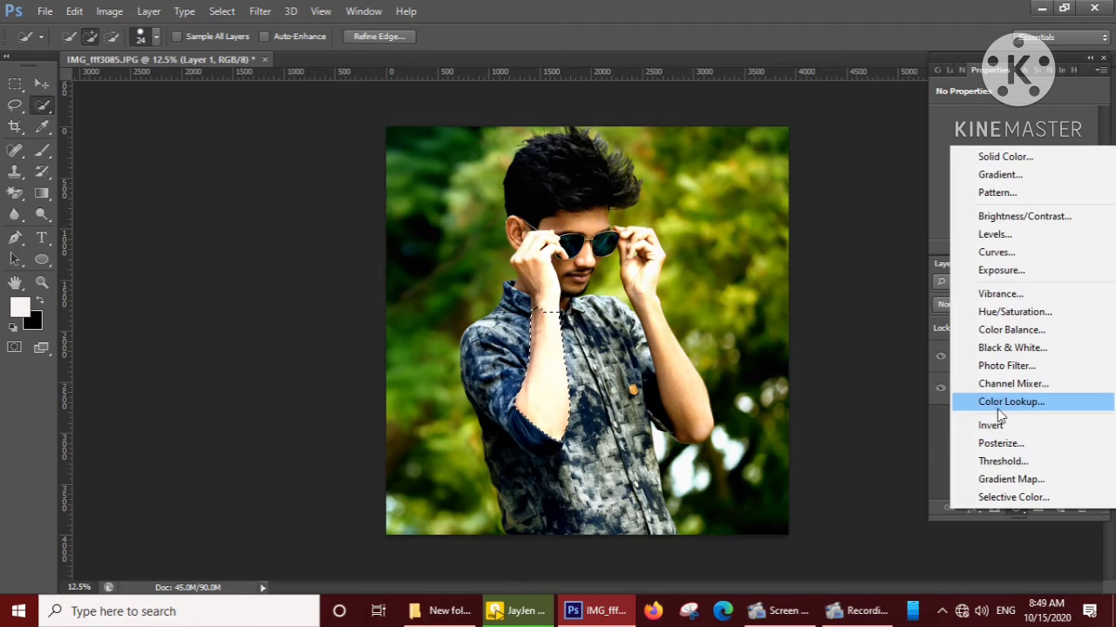
left_click(994, 329)
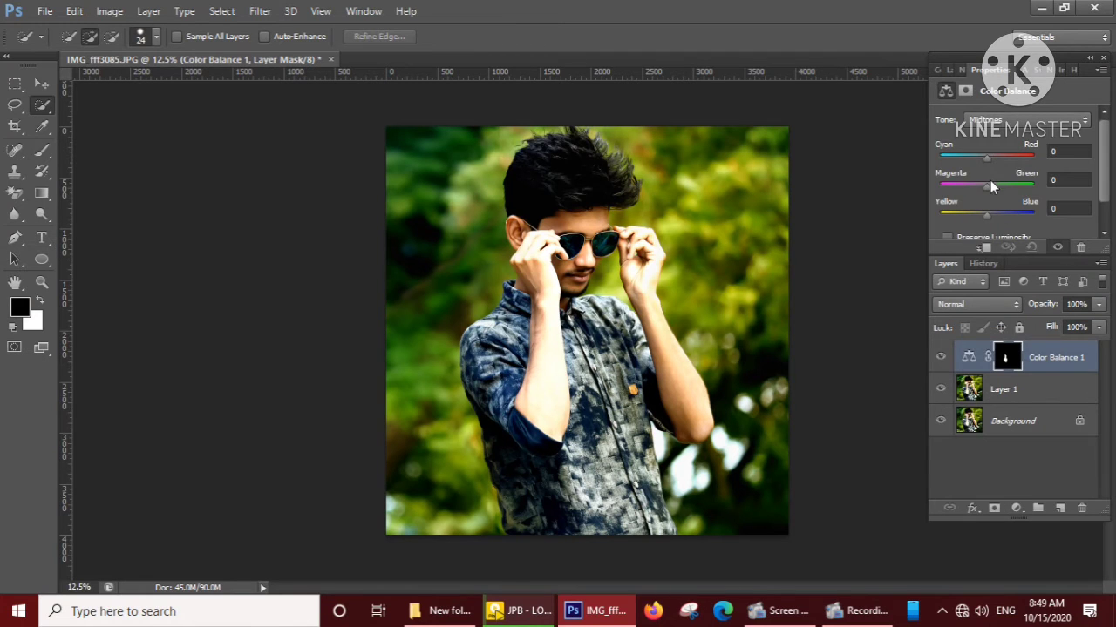
mouse_move(990, 185)
left_mouse_down()
mouse_move(972, 191)
mouse_move(987, 192)
left_mouse_up()
Reselect the subject's right forearm and try a Black & White adjustment layer on it.
right_click(39, 111)
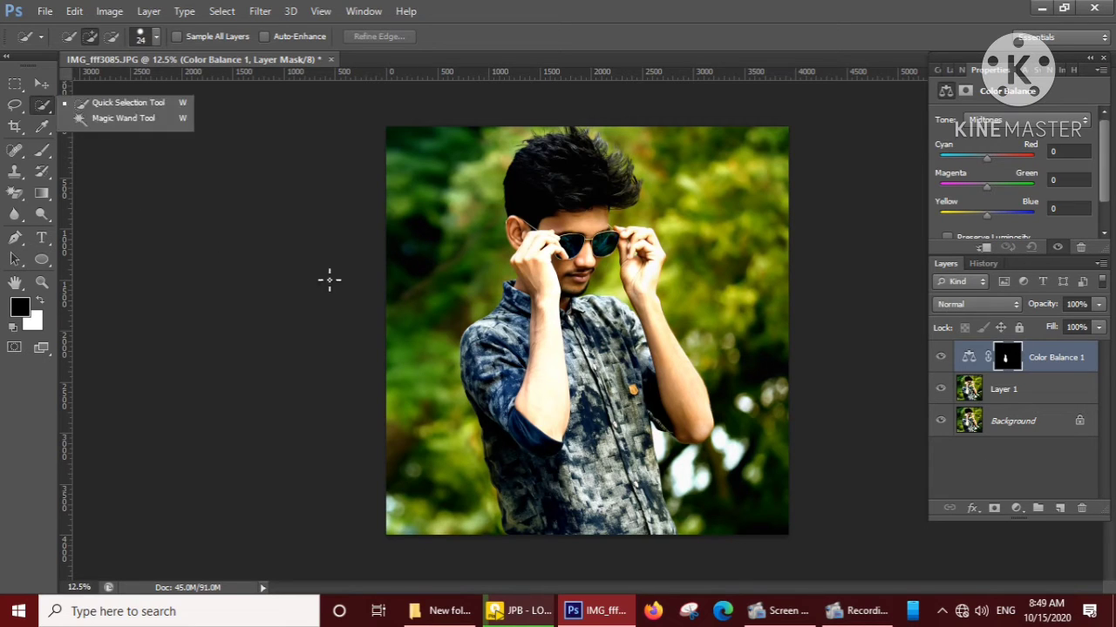
left_click(157, 105)
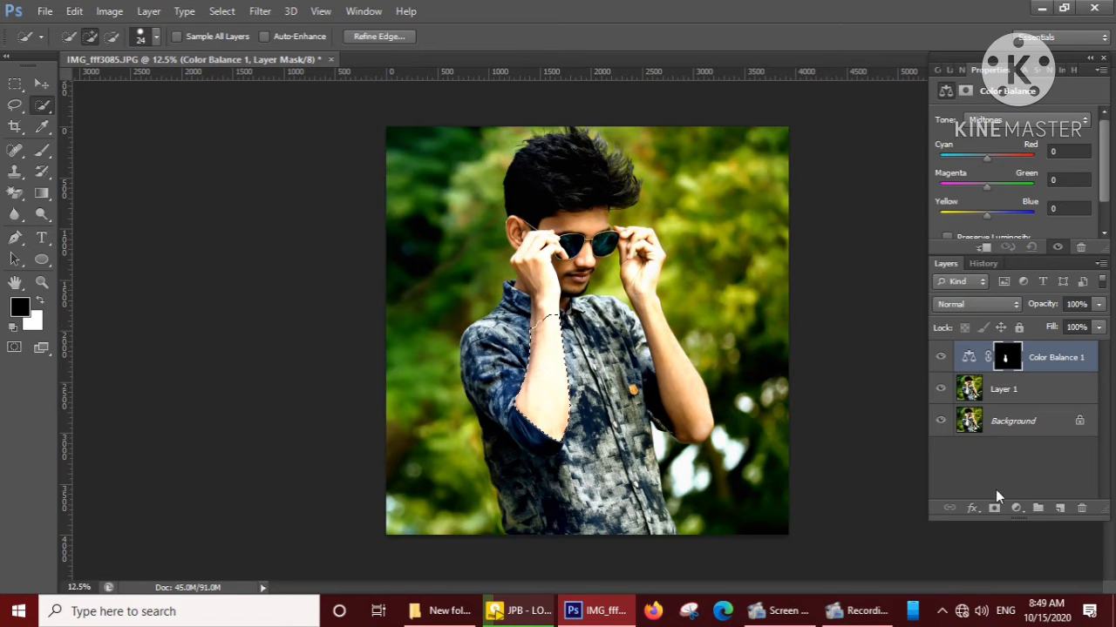
left_click(1016, 508)
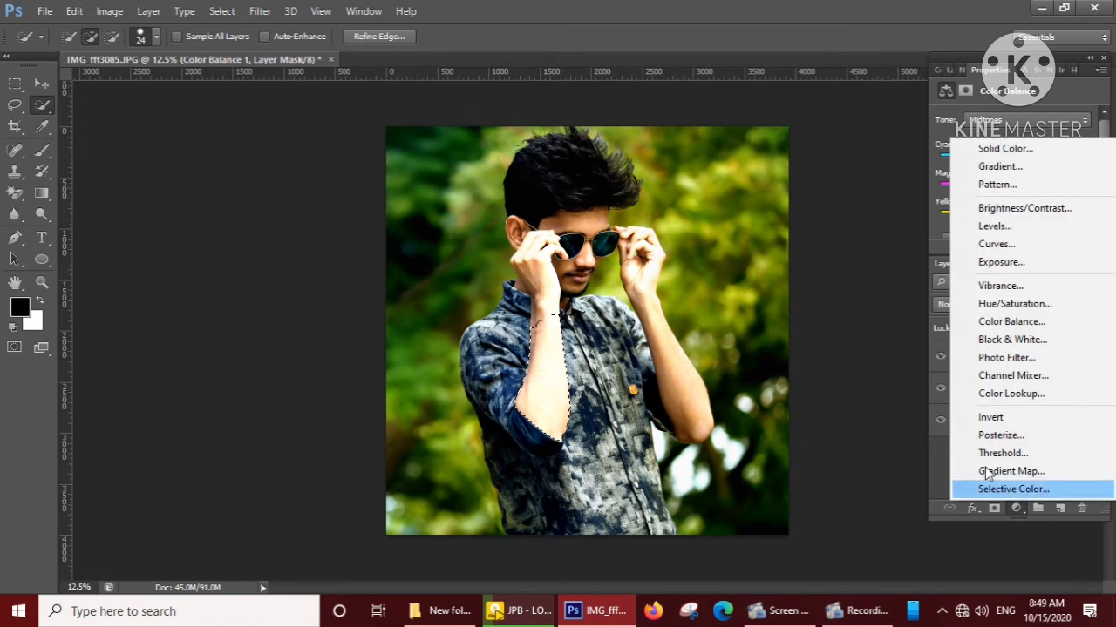
left_click(1009, 339)
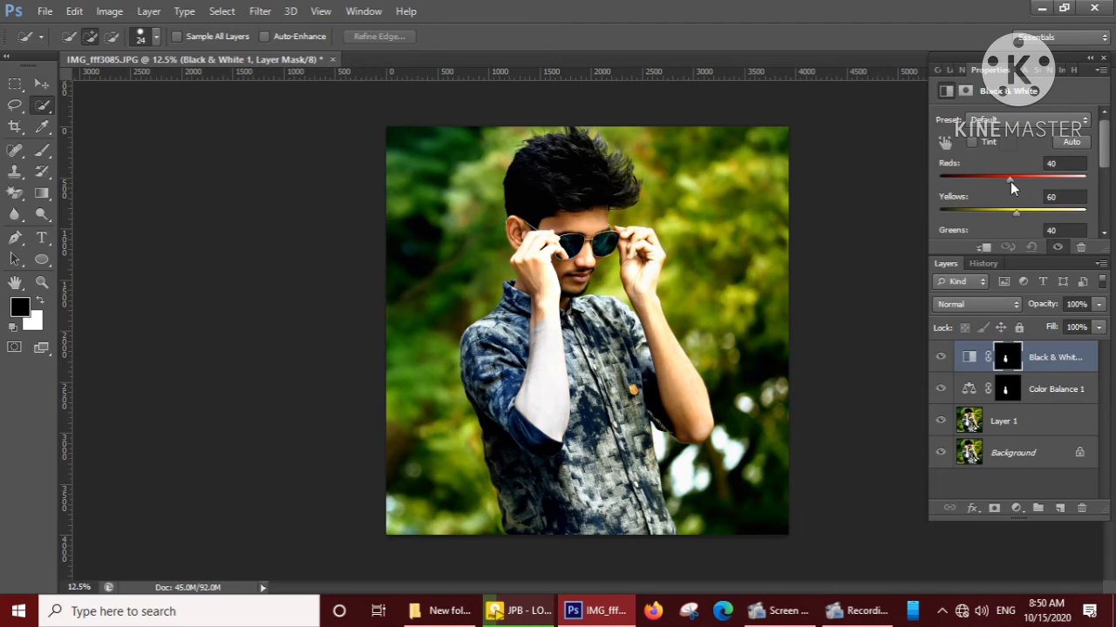
mouse_move(1010, 182)
left_mouse_down()
mouse_move(969, 177)
mouse_move(1032, 173)
mouse_move(991, 176)
mouse_move(1009, 177)
left_mouse_up()
Revert the history to before the Black & White layer and clear the forearm selection.
left_click(983, 263)
left_click(993, 470)
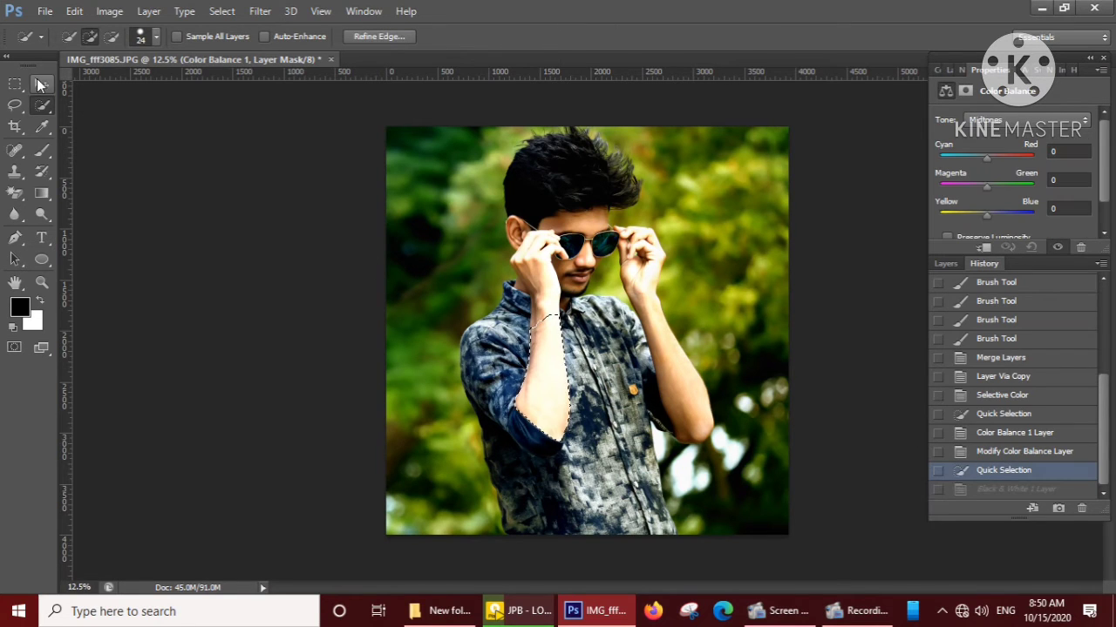
left_click(39, 85)
key("x")
key("ctrl+d")
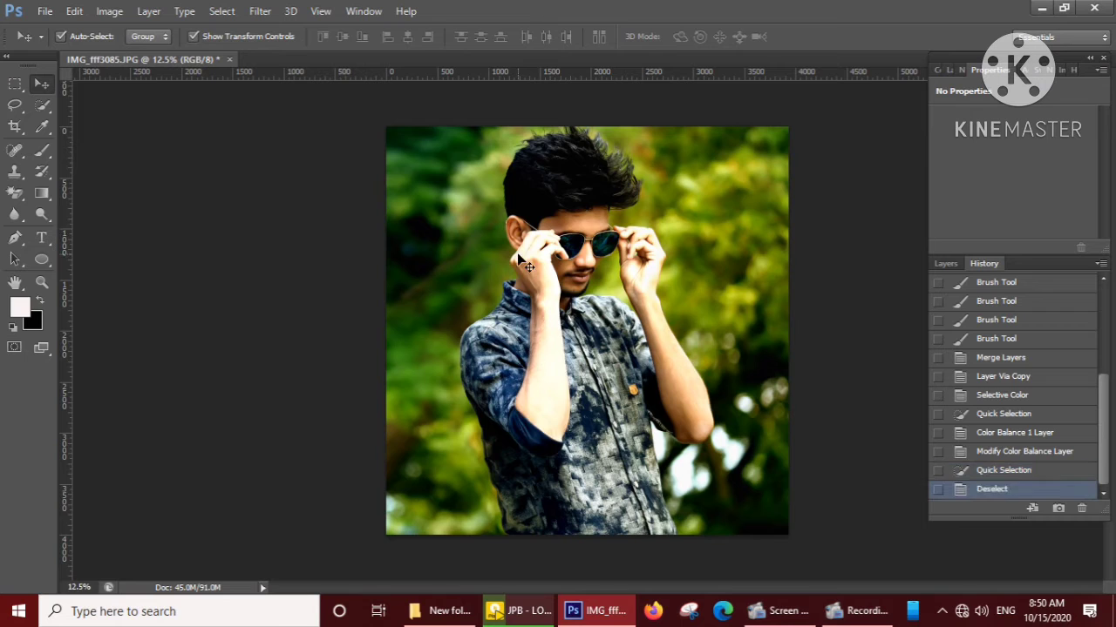
Quick-select the whole background around the subject on Layer 1 with a 40 px brush.
left_click(48, 106)
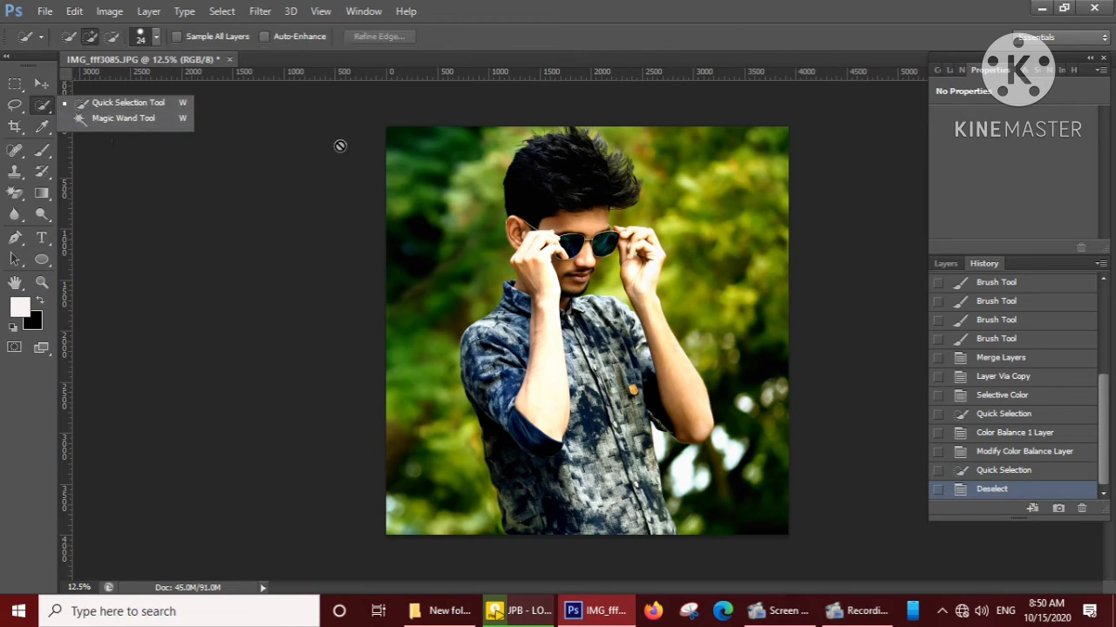
left_click(168, 106)
left_click(951, 266)
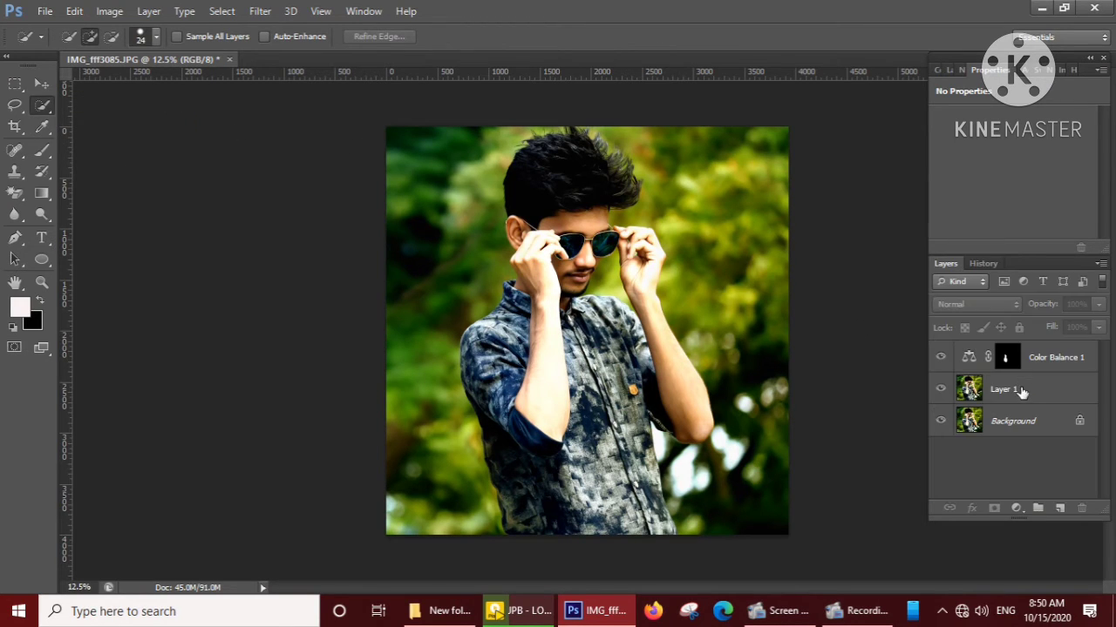
left_click(1018, 390)
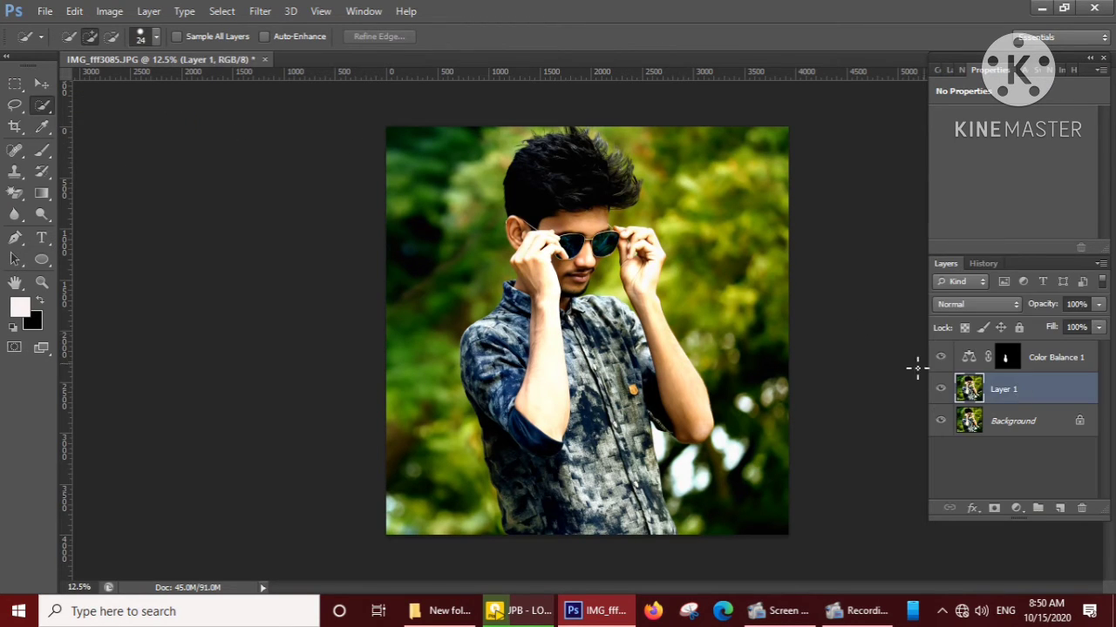
left_click(155, 40)
left_click(98, 83)
mouse_move(412, 167)
left_mouse_down()
mouse_move(435, 222)
mouse_move(460, 207)
mouse_move(462, 189)
mouse_move(425, 254)
mouse_move(401, 397)
mouse_move(430, 506)
mouse_move(447, 328)
left_mouse_up()
mouse_move(541, 146)
left_mouse_down()
mouse_move(633, 130)
mouse_move(662, 157)
mouse_move(645, 166)
mouse_move(653, 181)
mouse_move(690, 186)
mouse_move(779, 281)
mouse_move(807, 404)
mouse_move(803, 495)
mouse_move(765, 503)
mouse_move(677, 461)
mouse_move(685, 468)
left_mouse_up()
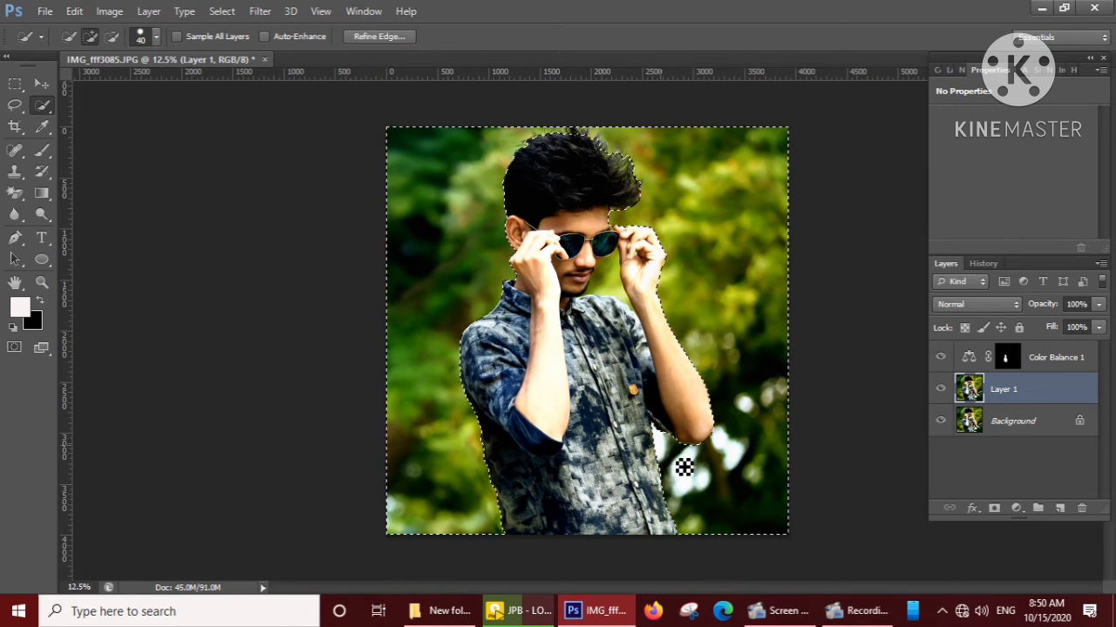
Add the green background area between the face and the raised hand beside it to the selection.
scroll(599, 332, "up", 2)
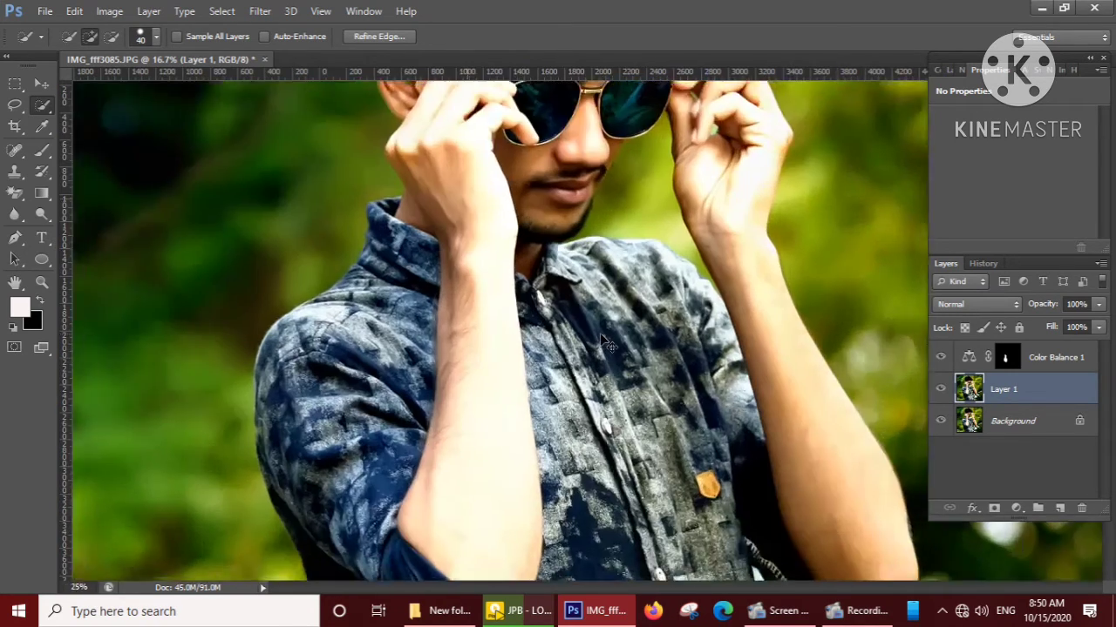
scroll(599, 333, "up", 2)
scroll(603, 336, "up", 5)
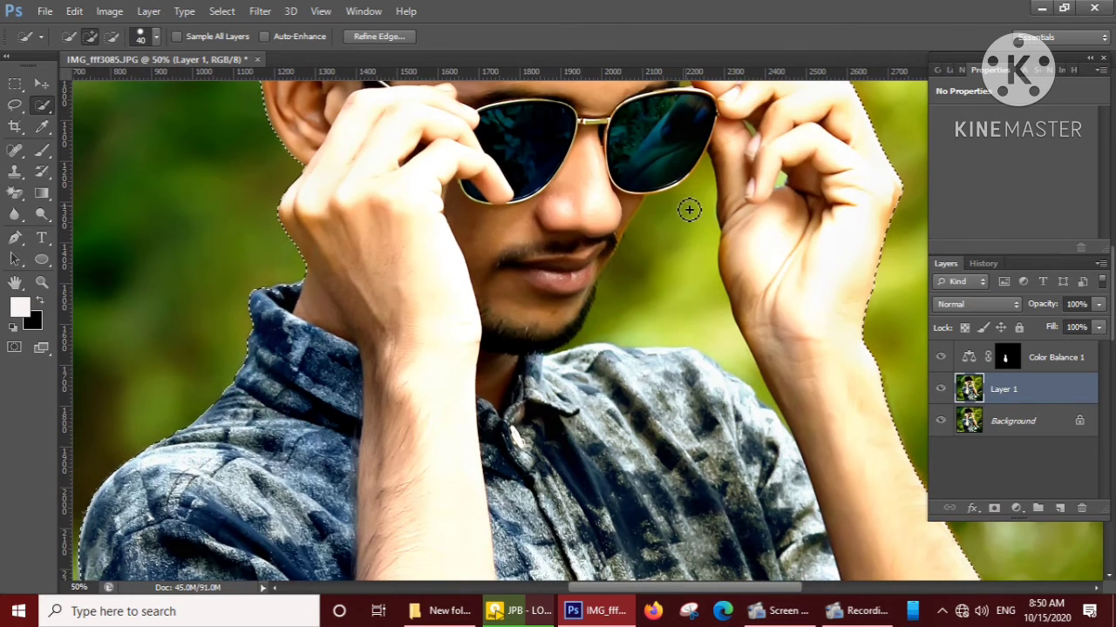
mouse_move(688, 210)
left_mouse_down()
mouse_move(697, 204)
mouse_move(680, 250)
mouse_move(647, 232)
left_mouse_up()
scroll(653, 232, "up", 3)
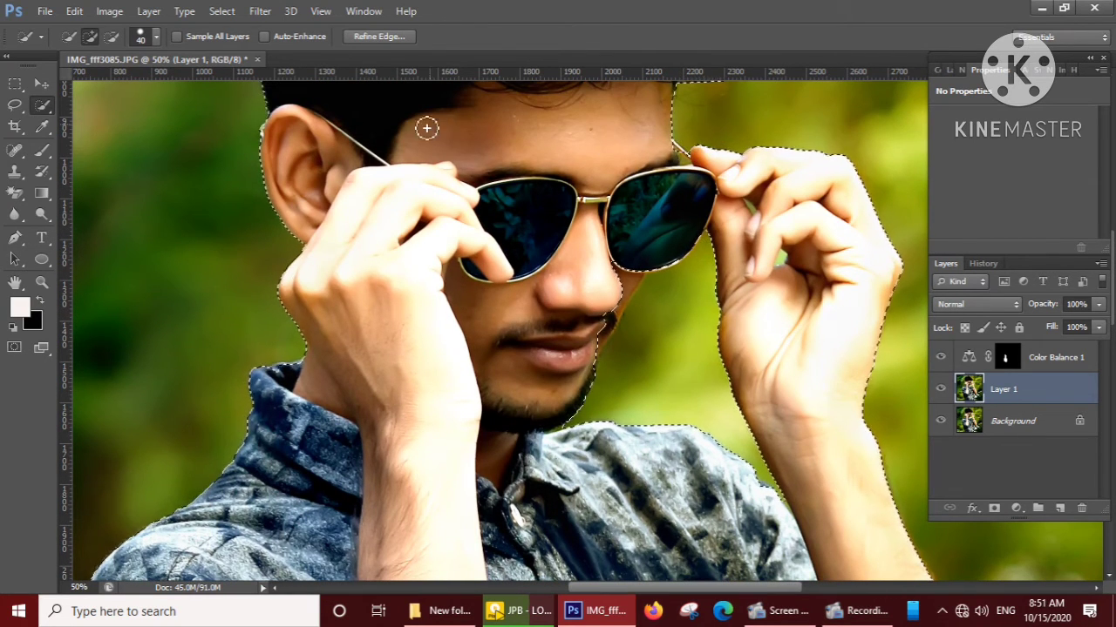
Subtract the sunglasses' lower rim and the cheek, mouth and chin edge from the background selection.
left_click(112, 36)
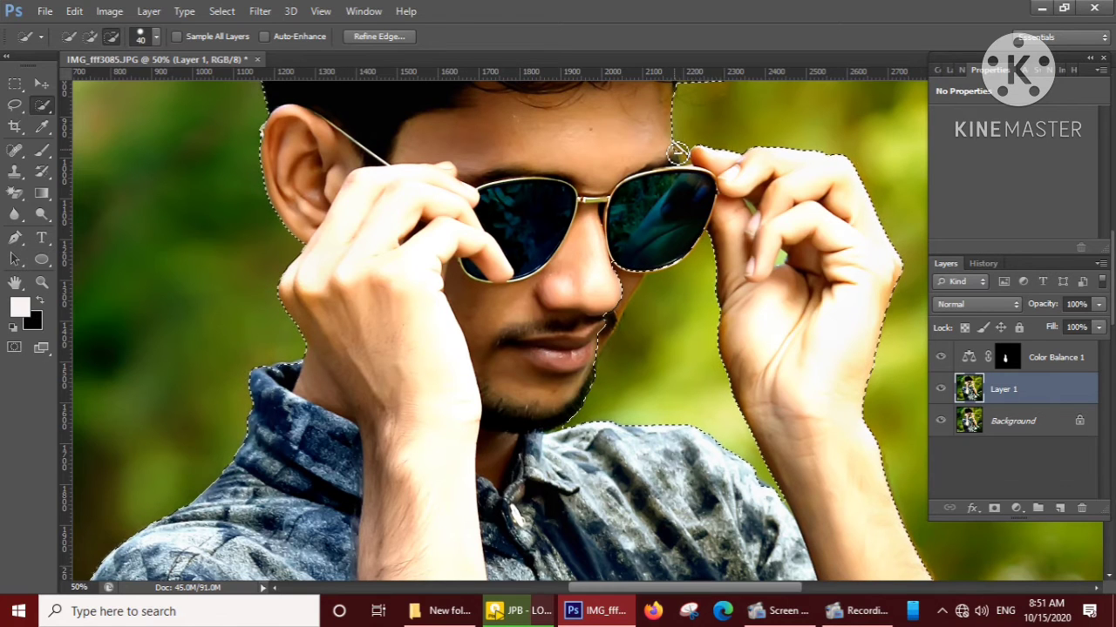
mouse_move(603, 291)
left_mouse_down()
mouse_move(628, 291)
mouse_move(663, 263)
left_mouse_up()
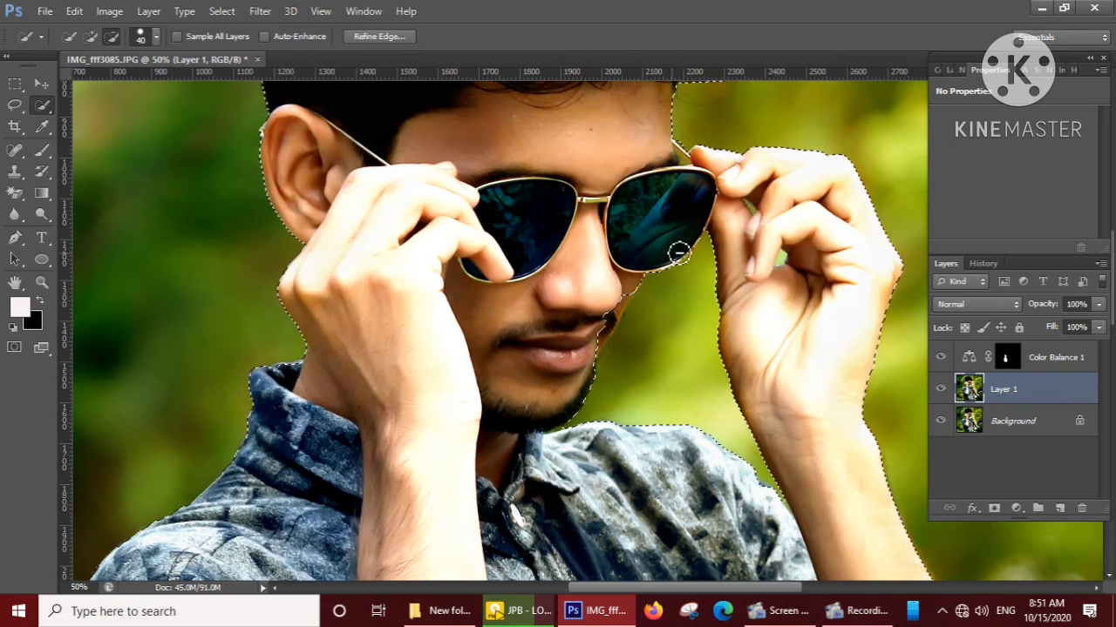
left_click_drag(611, 301, 578, 389)
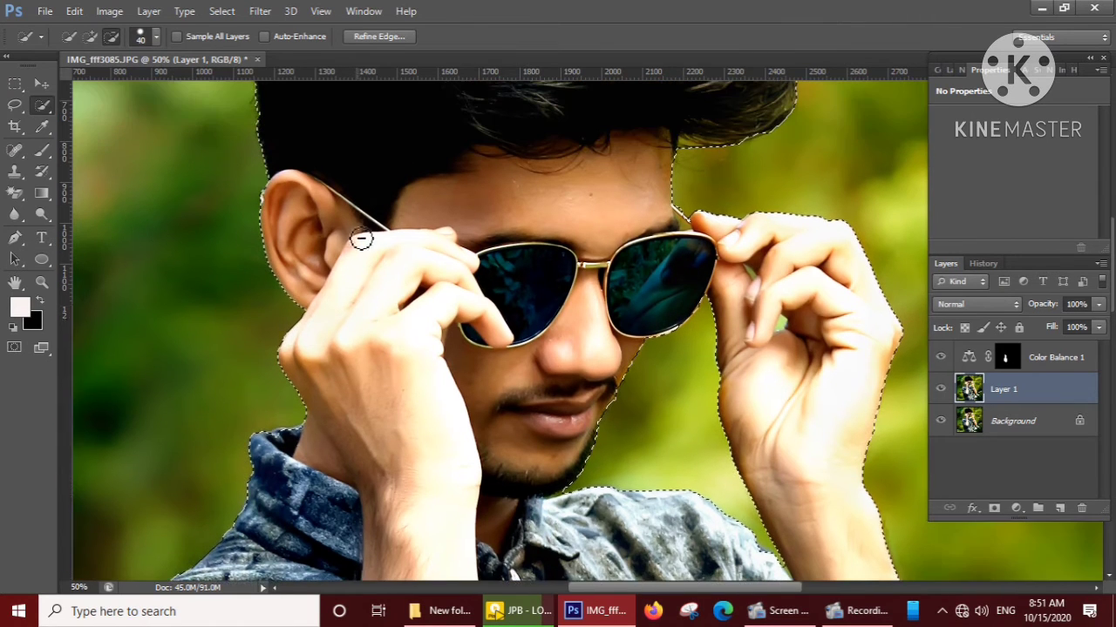
scroll(361, 241, "up", 5)
scroll(525, 194, "up", 3)
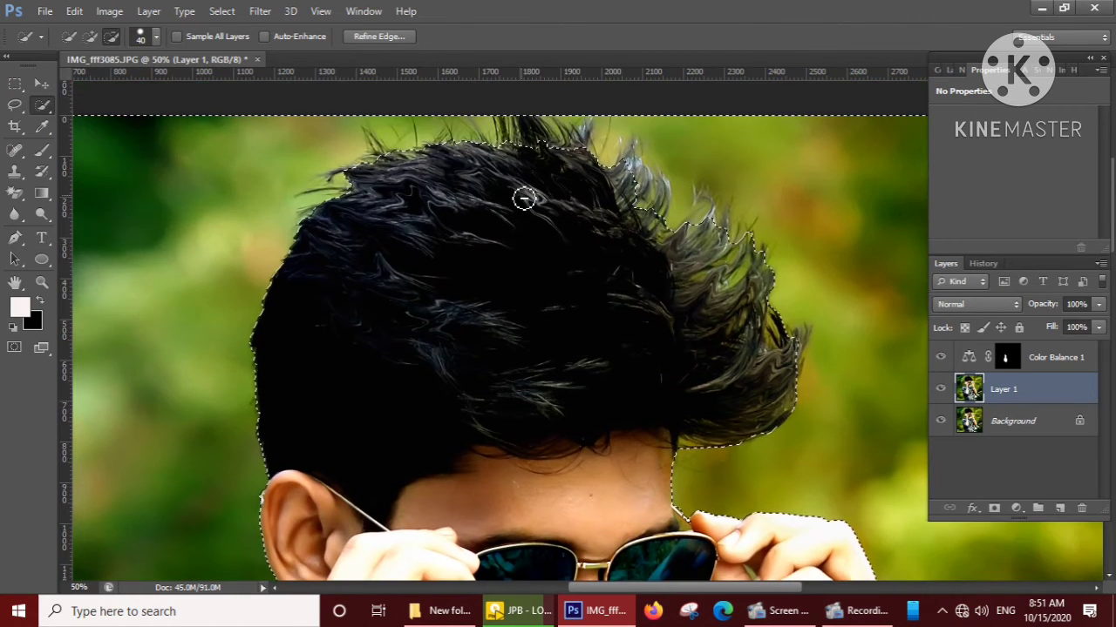
scroll(526, 219, "down", 5)
scroll(611, 223, "down", 4)
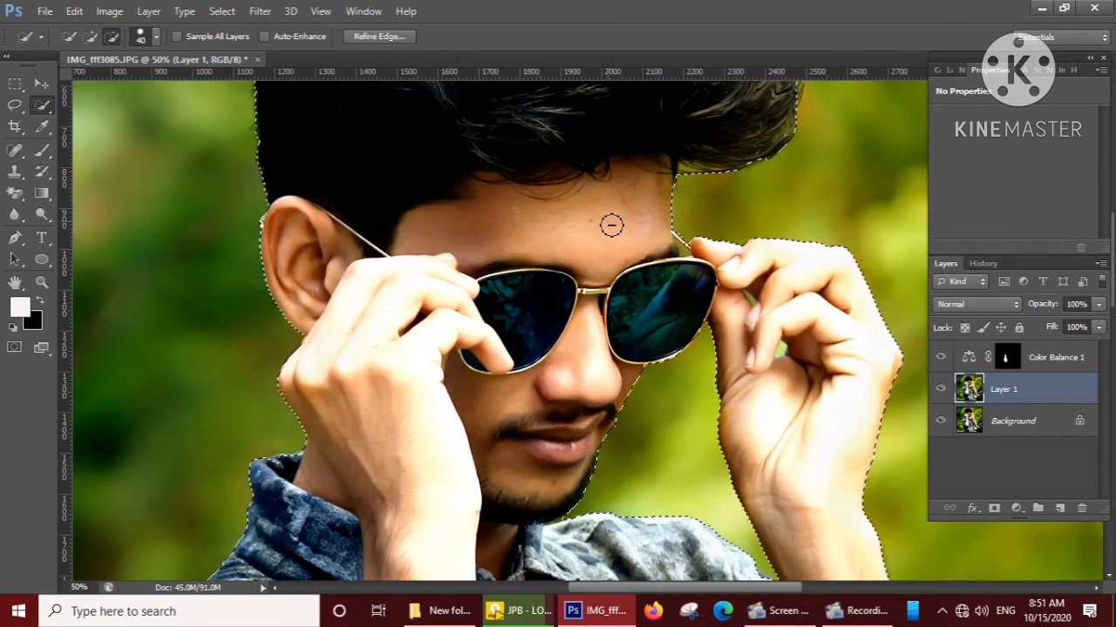
Subtract the sunglasses' thin temple arm between the brow and the fingertip from the background selection.
scroll(610, 229, "up", 2)
key("ctrl+plus")
key("ctrl+plus")
key("ctrl+plus")
key("ctrl+plus")
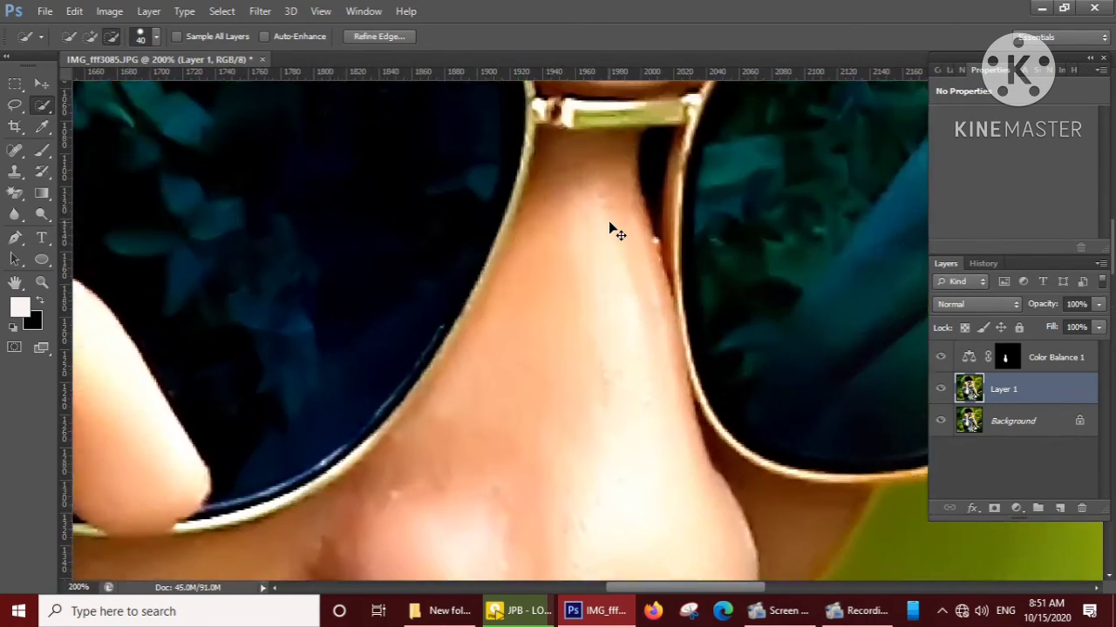
left_click_drag(727, 299, 541, 523)
left_click_drag(843, 248, 494, 311)
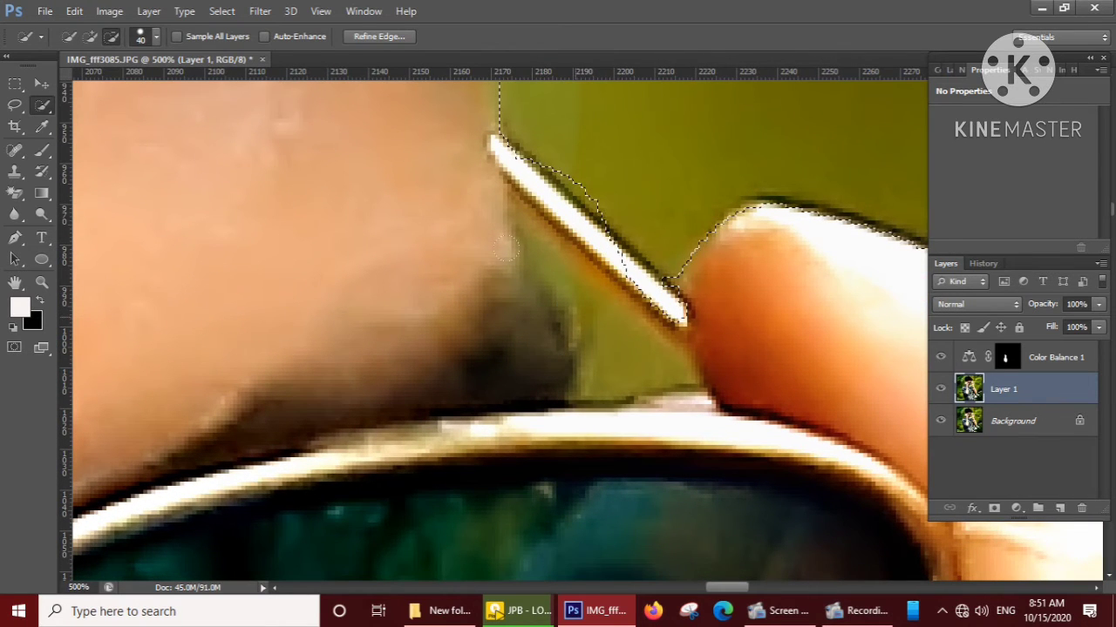
left_click(616, 351)
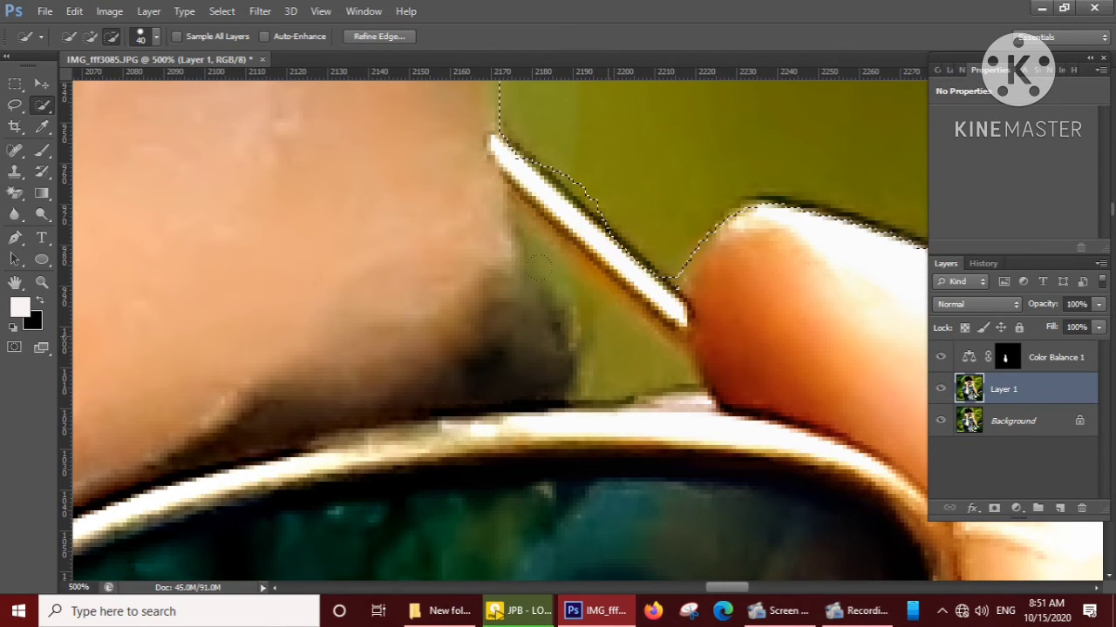
Add the small background gap between the brow, temple arm and finger to the selection, using 15 px and 7 px brushes.
left_click(156, 37)
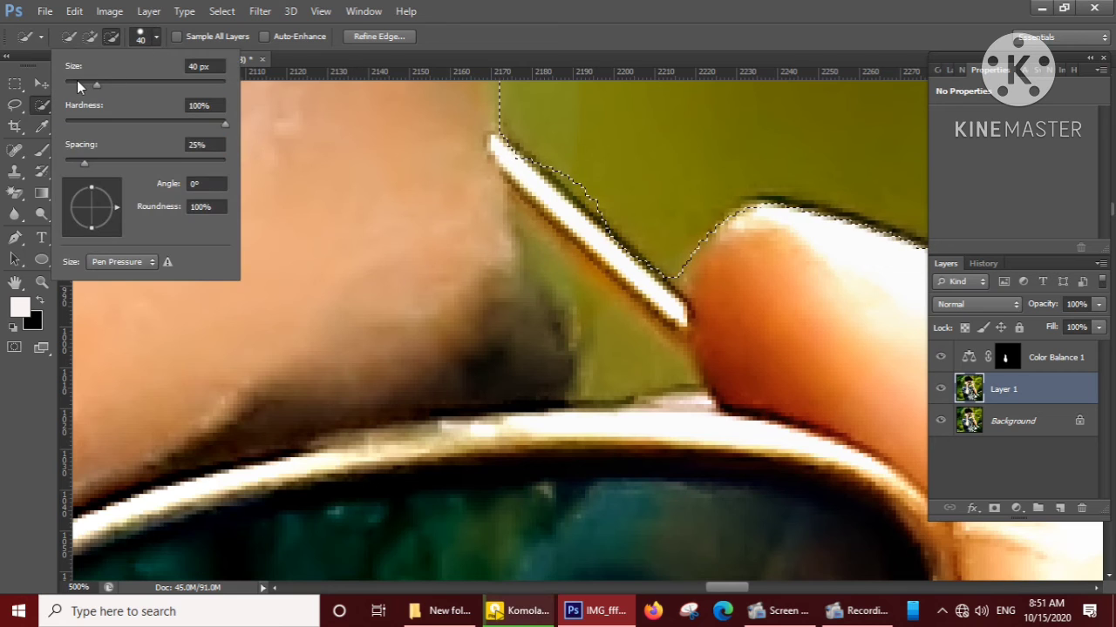
left_click(77, 82)
left_click(91, 38)
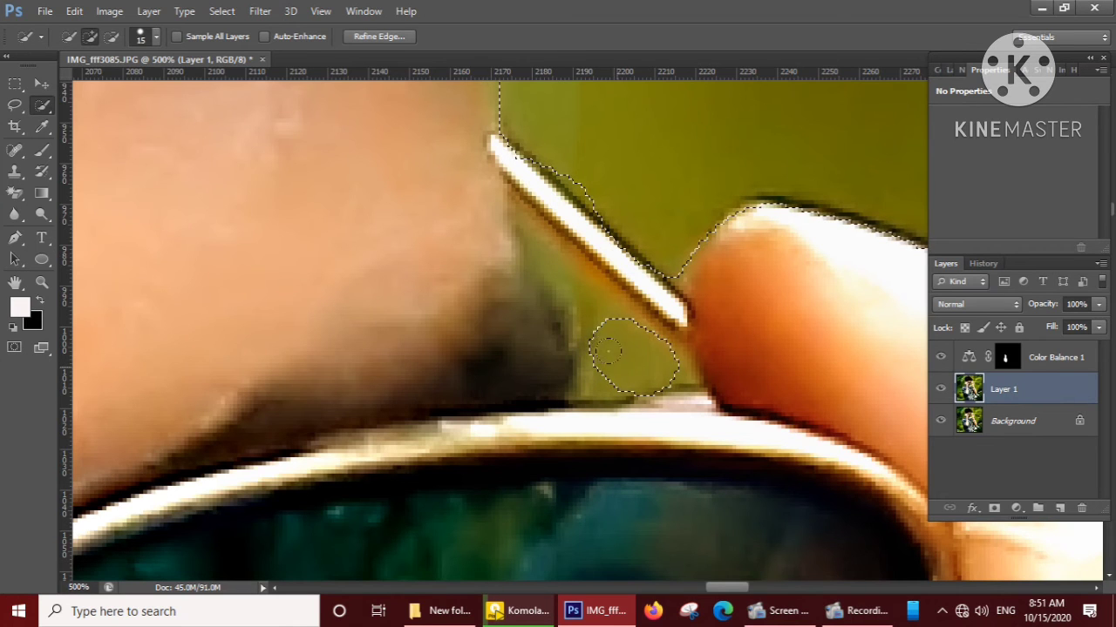
left_click(155, 36)
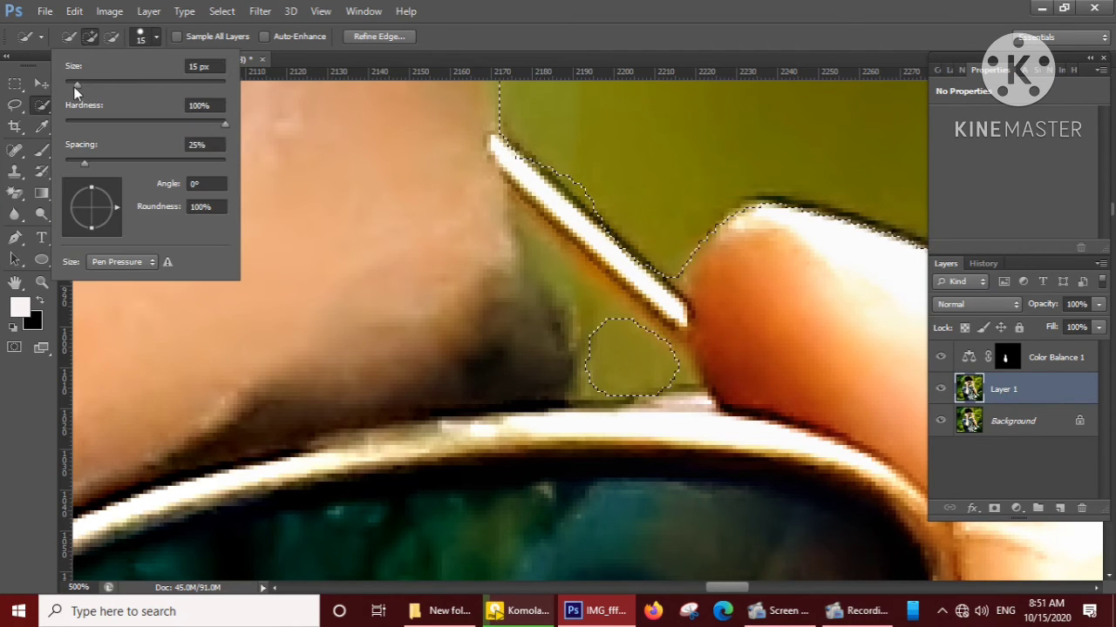
left_click(72, 86)
left_click(602, 312)
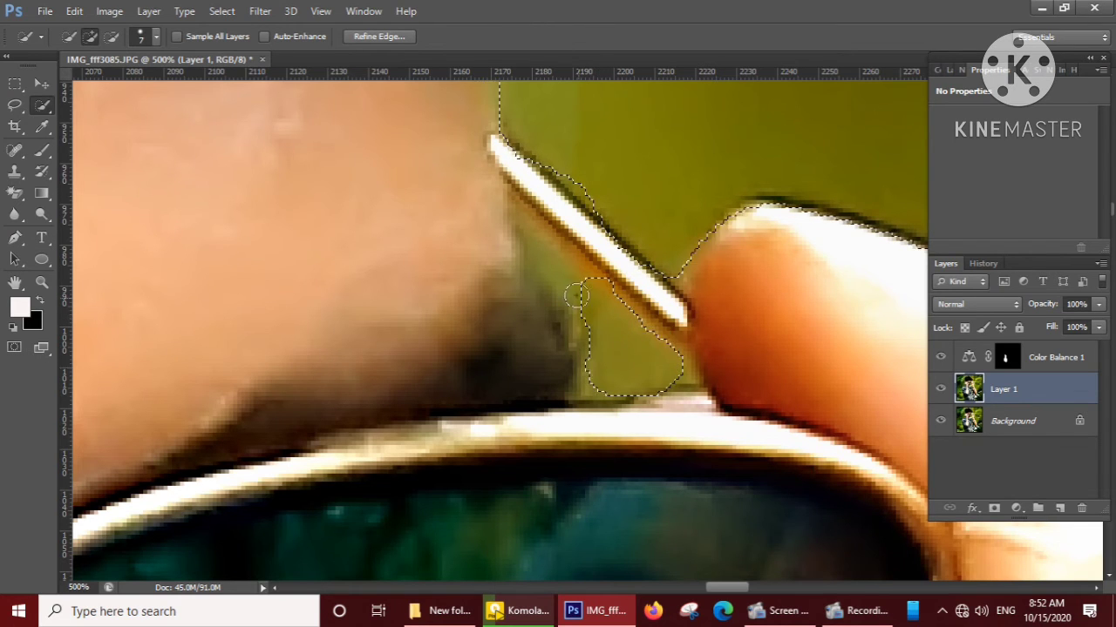
Apply a Gaussian Blur with a 6.4-pixel radius to the selected background of Layer 1.
scroll(635, 334, "down", 3)
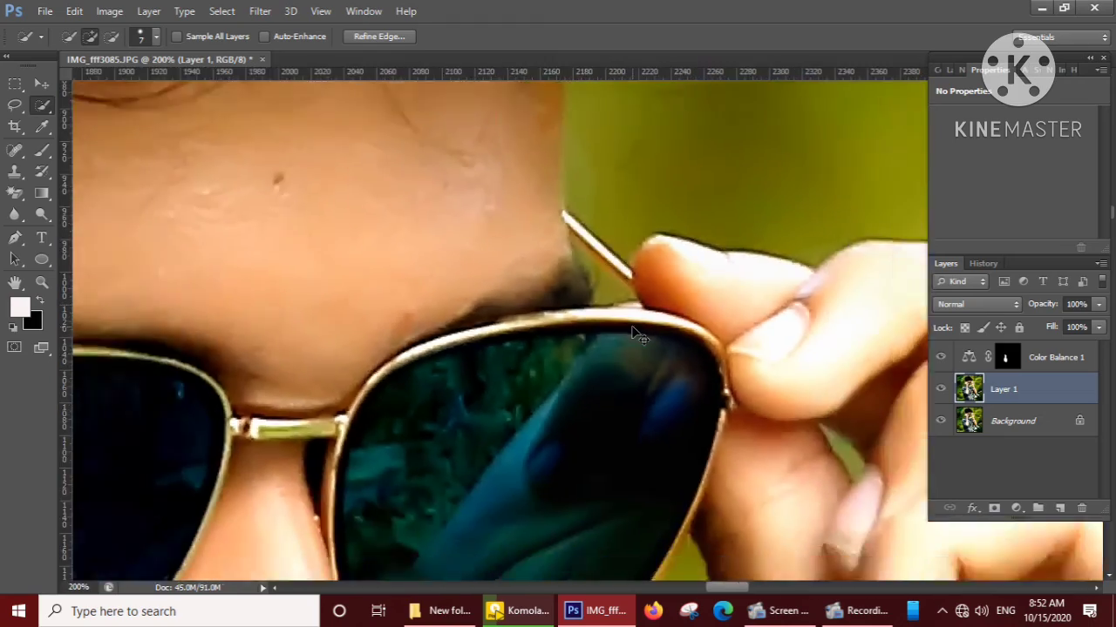
scroll(637, 336, "down", 8)
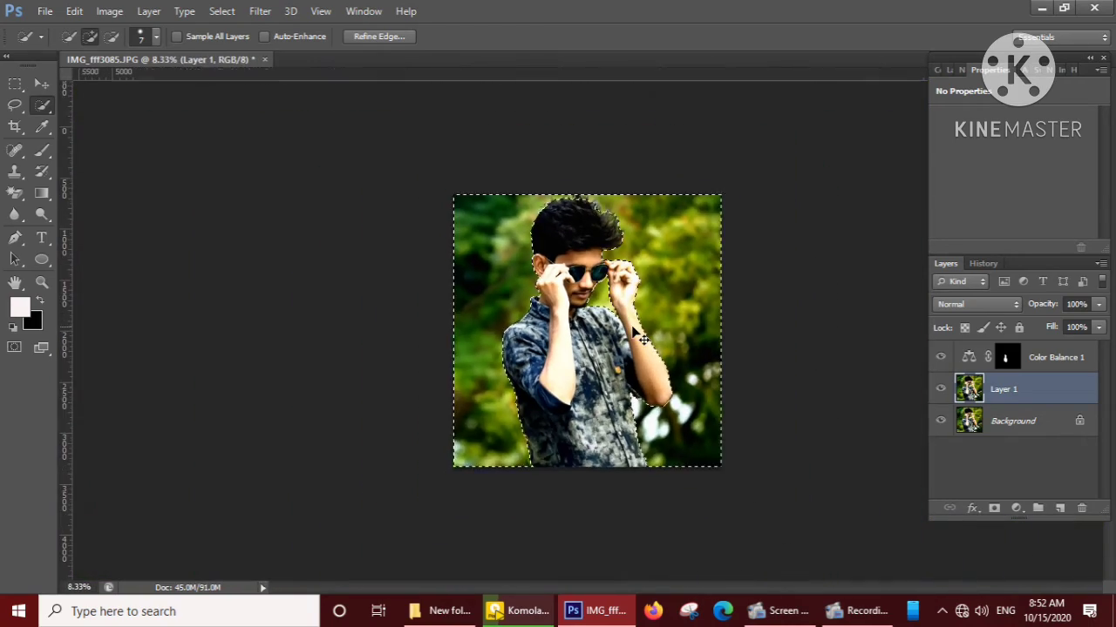
scroll(644, 340, "up", 1)
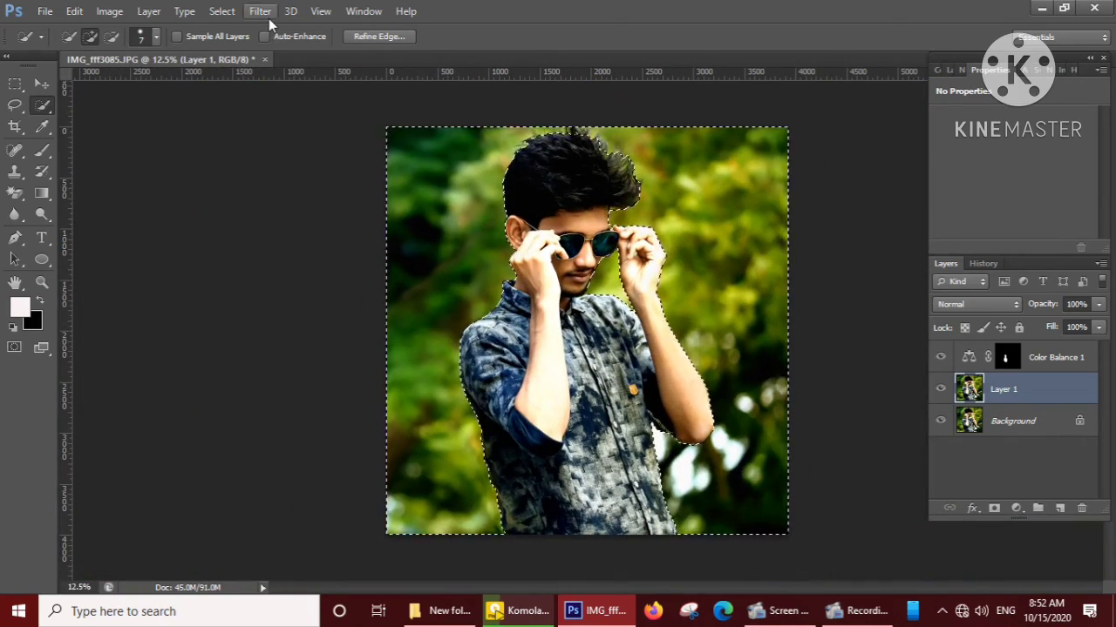
left_click(267, 17)
mouse_move(373, 177)
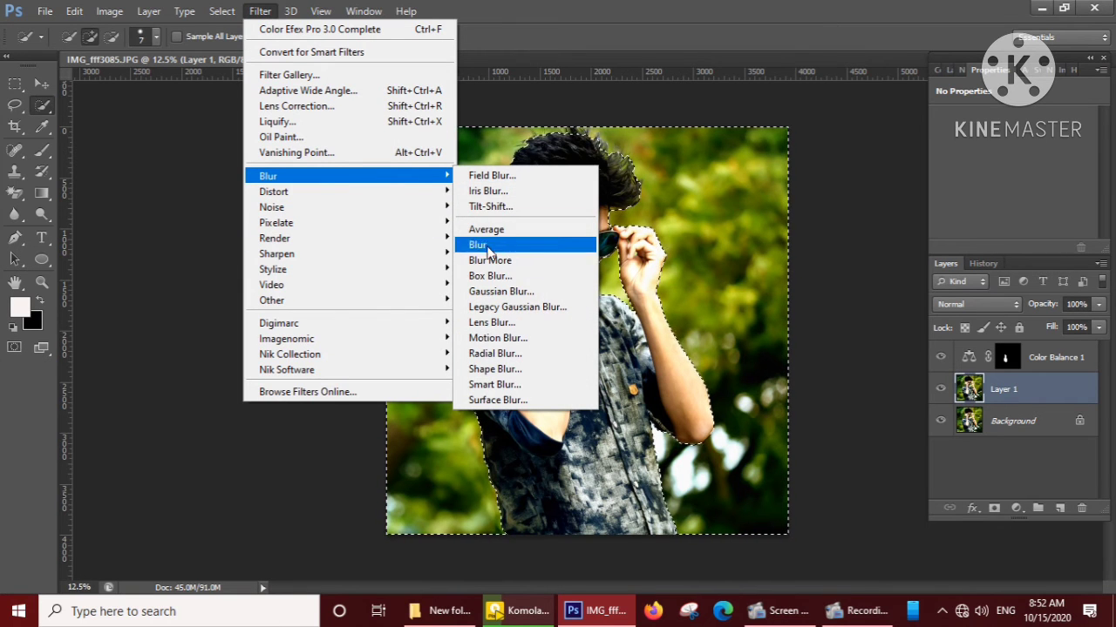
left_click(502, 291)
left_click(136, 294)
left_click(136, 293)
left_click(136, 294)
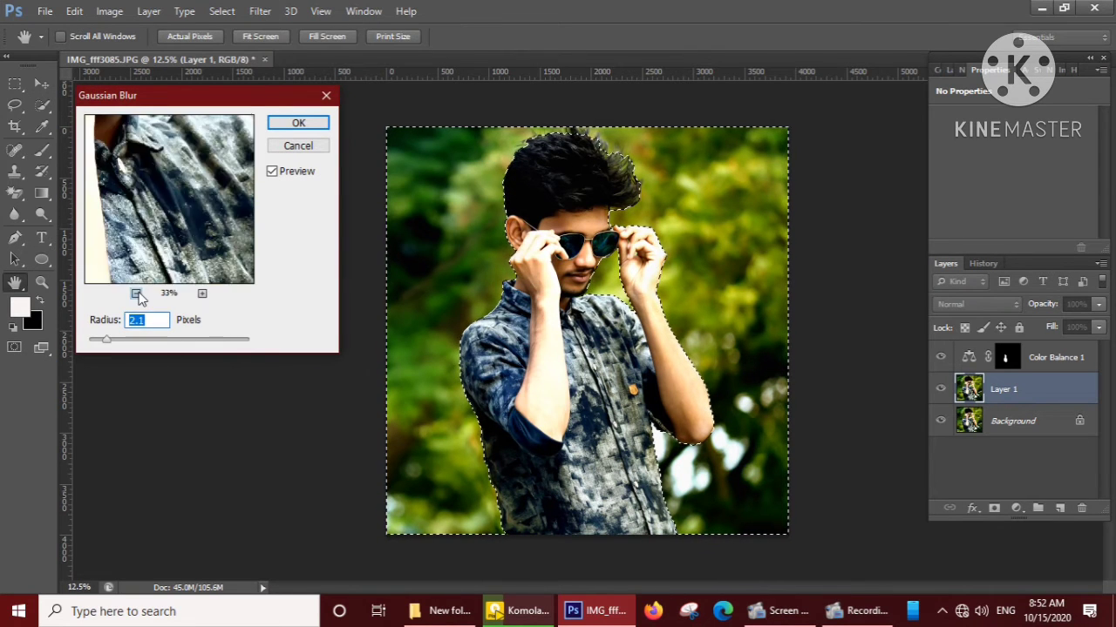
left_click(136, 293)
left_click(136, 294)
left_click_drag(106, 339, 144, 350)
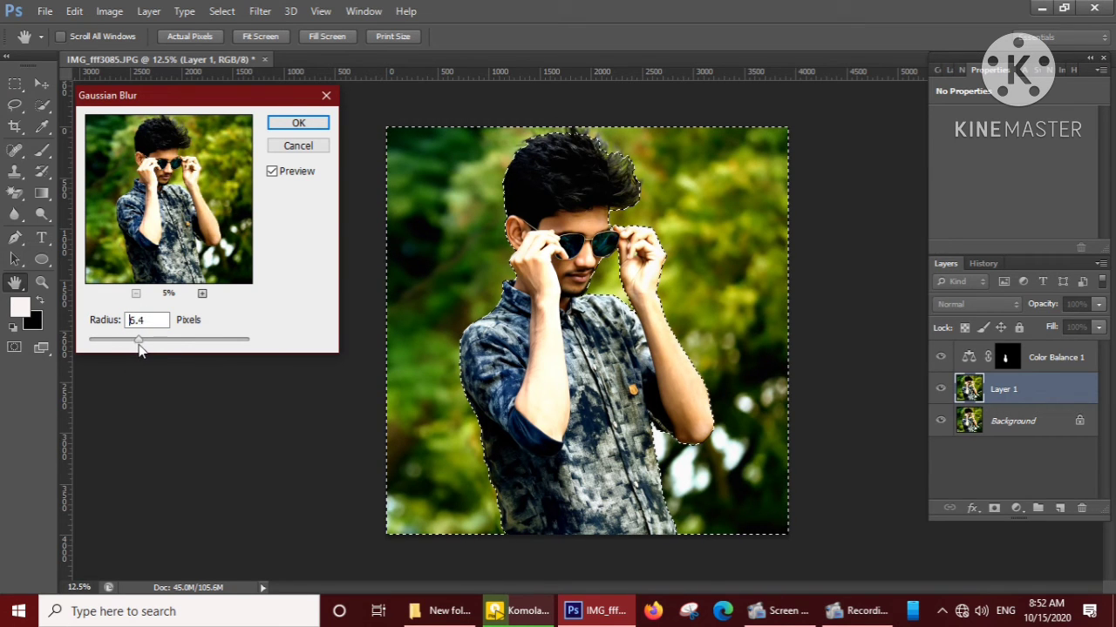
left_click(295, 124)
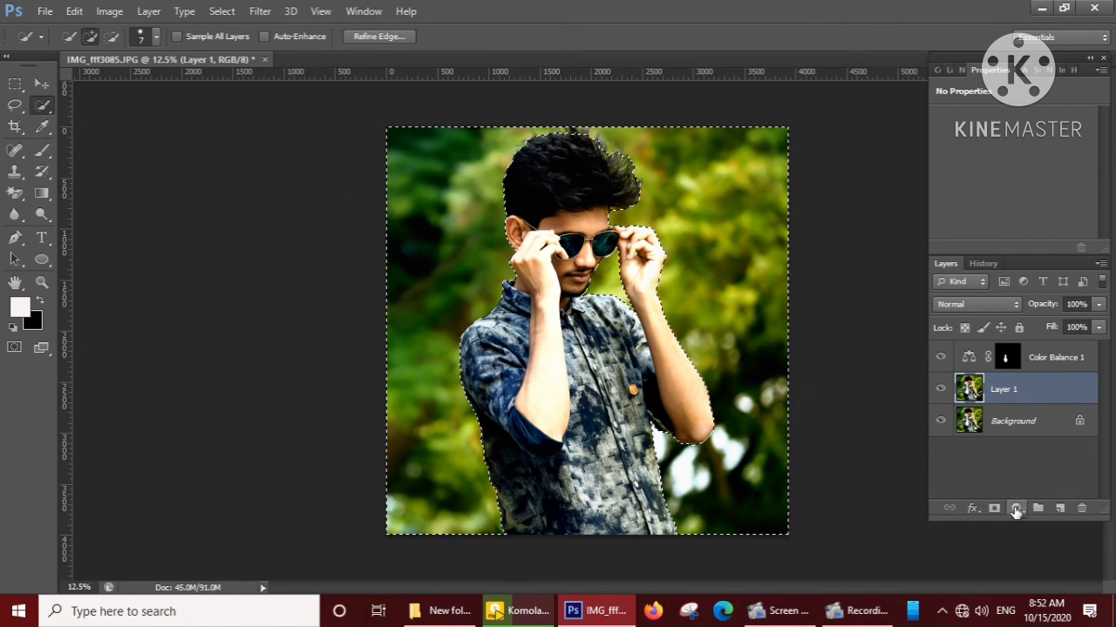
Add a Hue/Saturation adjustment layer masked to the background, with Hue -7 and Saturation +22.
left_click(1015, 509)
left_click(1011, 311)
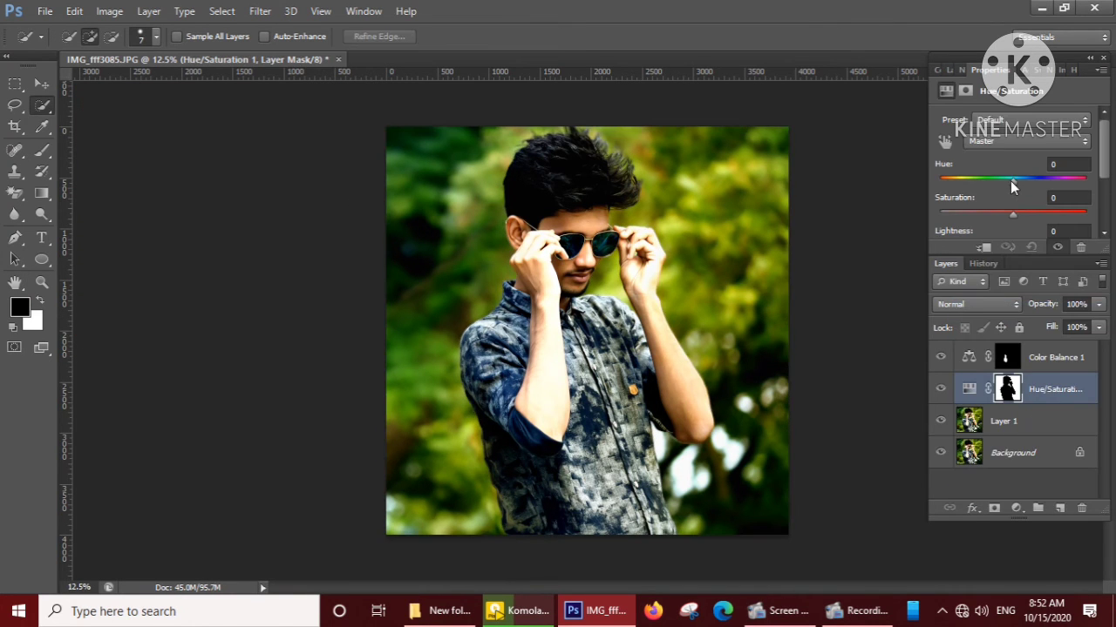
left_click_drag(1011, 184, 1029, 214)
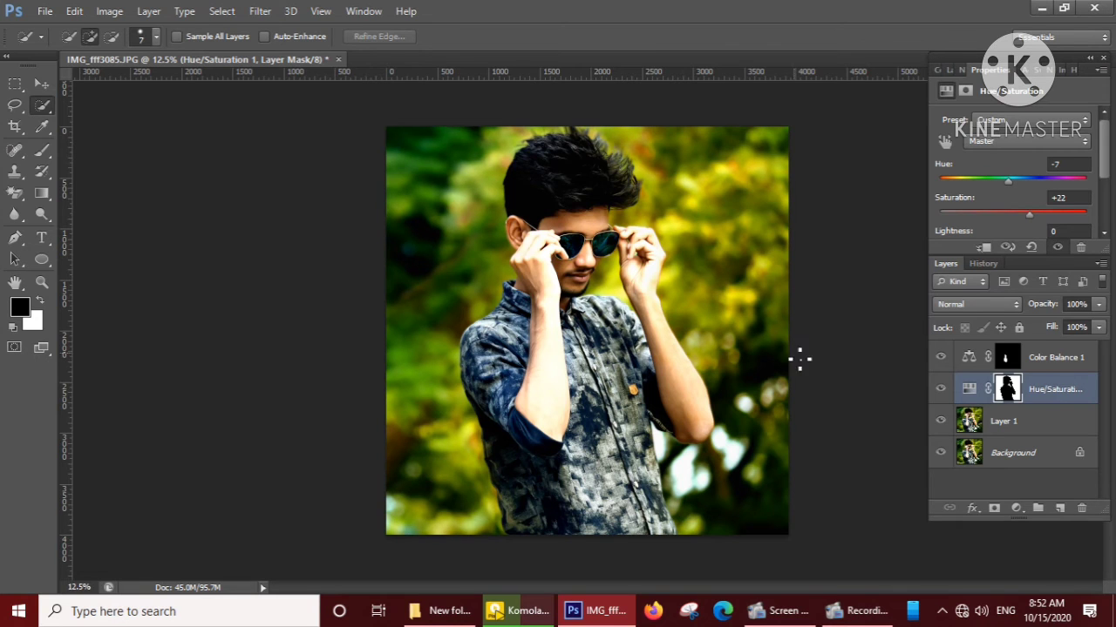
Select the Background, Layer 1, Hue/Saturation and Color Balance layers and merge them into a single layer.
left_click(1020, 455, "ctrl")
left_click(1016, 424, "ctrl")
left_click(1043, 395, "ctrl")
left_click(1053, 359, "ctrl")
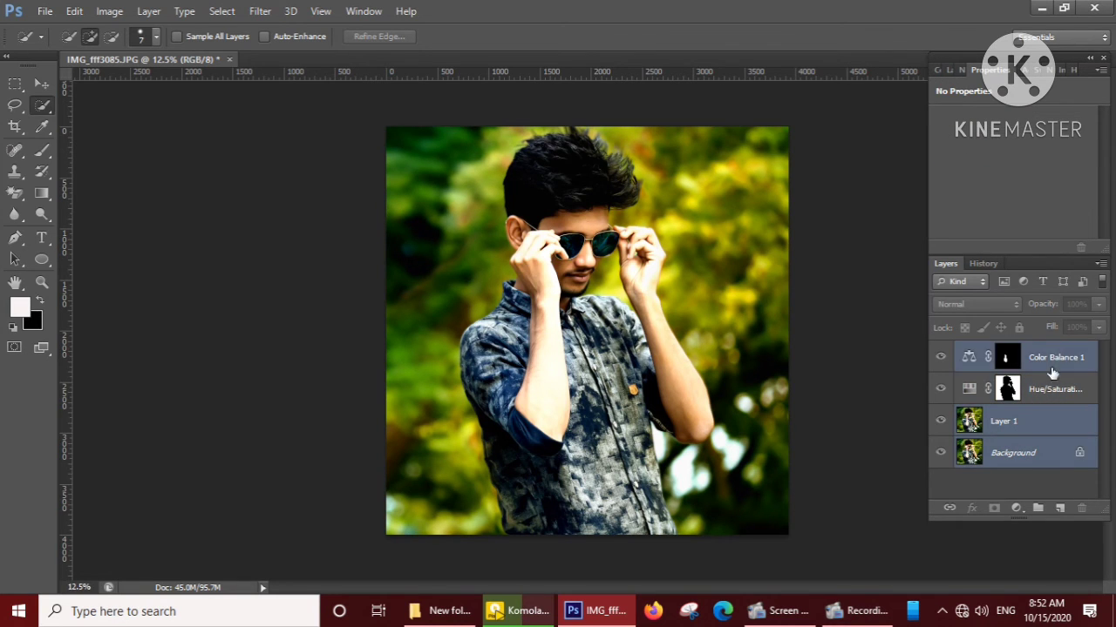
left_click(1052, 394, "ctrl")
right_click(1052, 393)
left_click(706, 411)
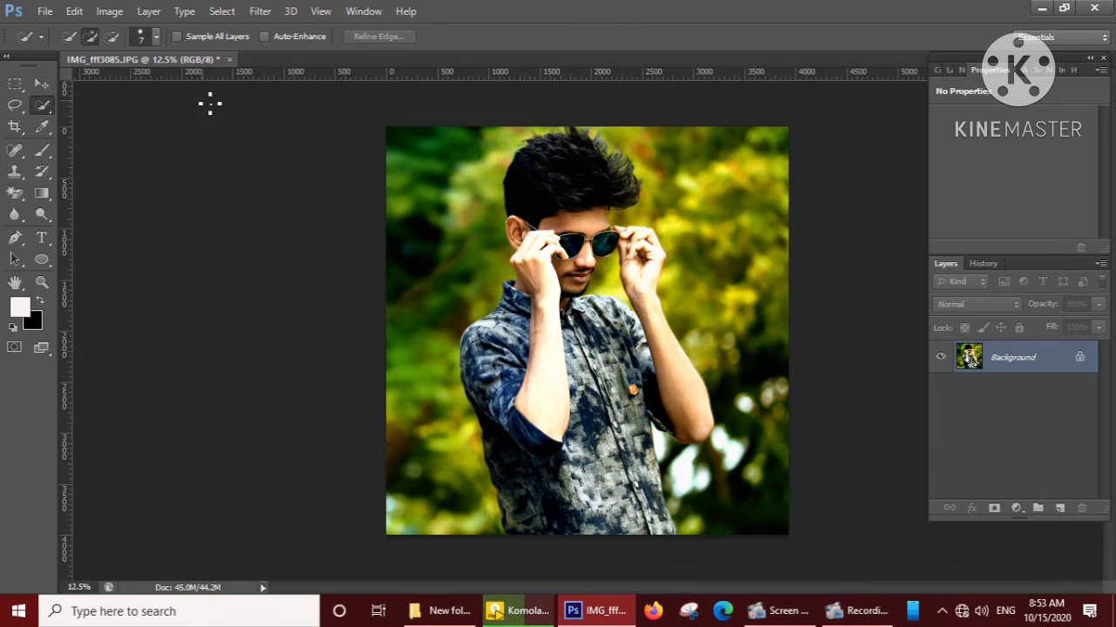
left_click(43, 11)
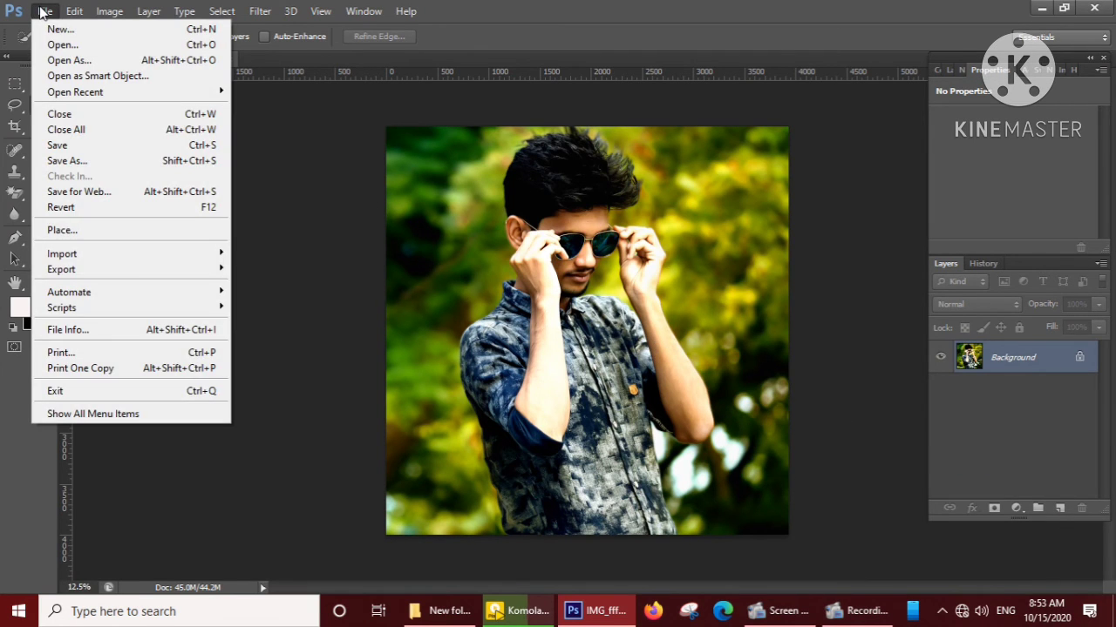
left_click(448, 200)
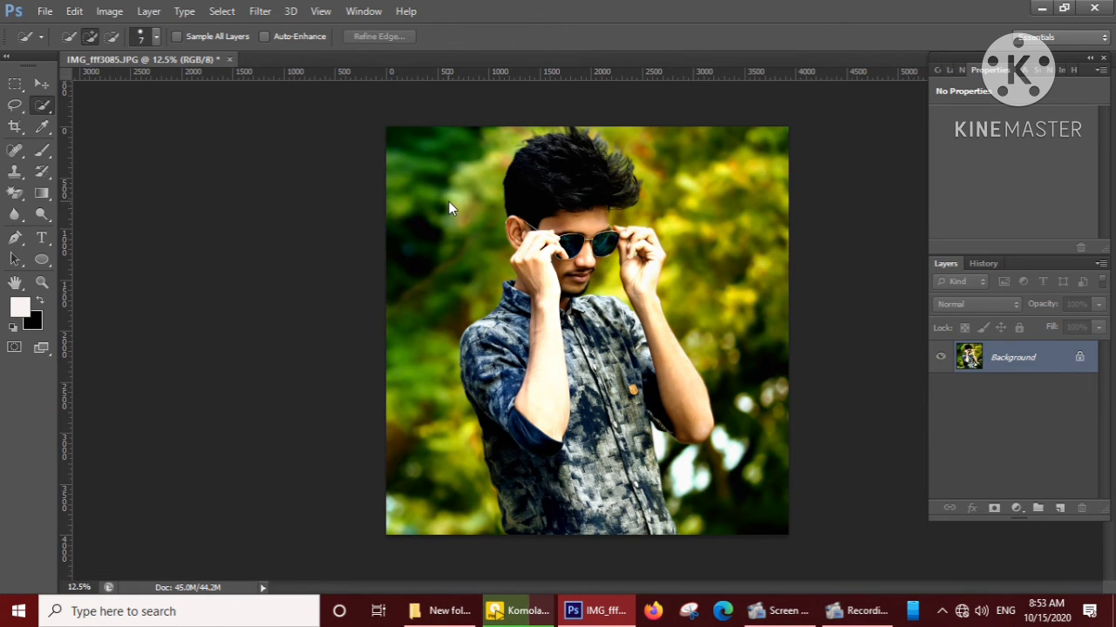
Duplicate the Background layer and apply a centered near-white stroke around the copy in Normal mode at 100% opacity.
left_click(40, 85)
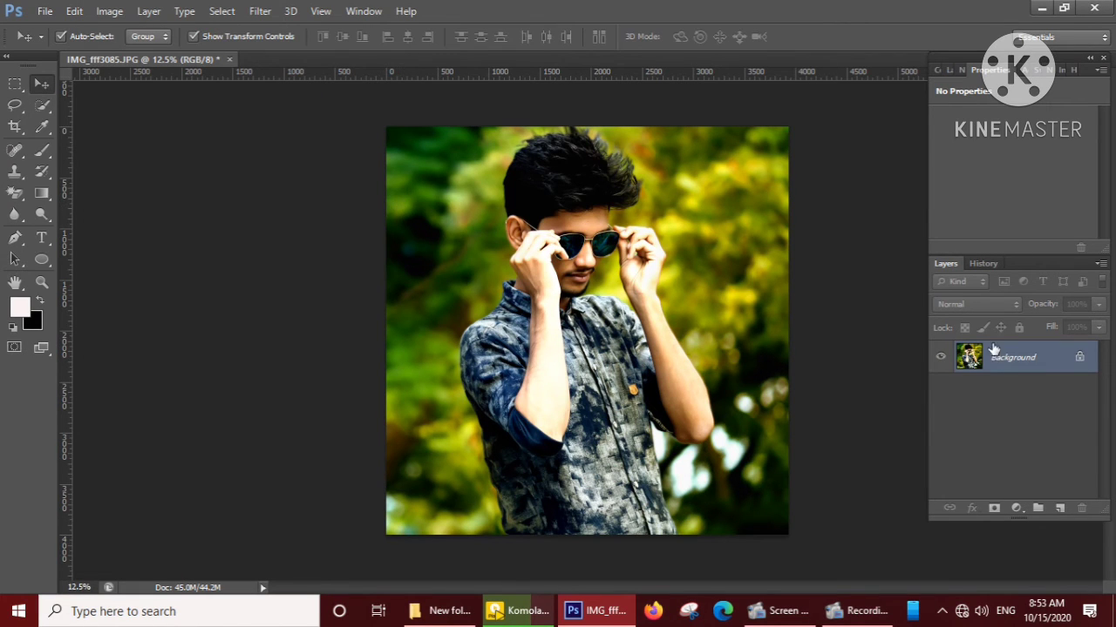
key("ctrl+j")
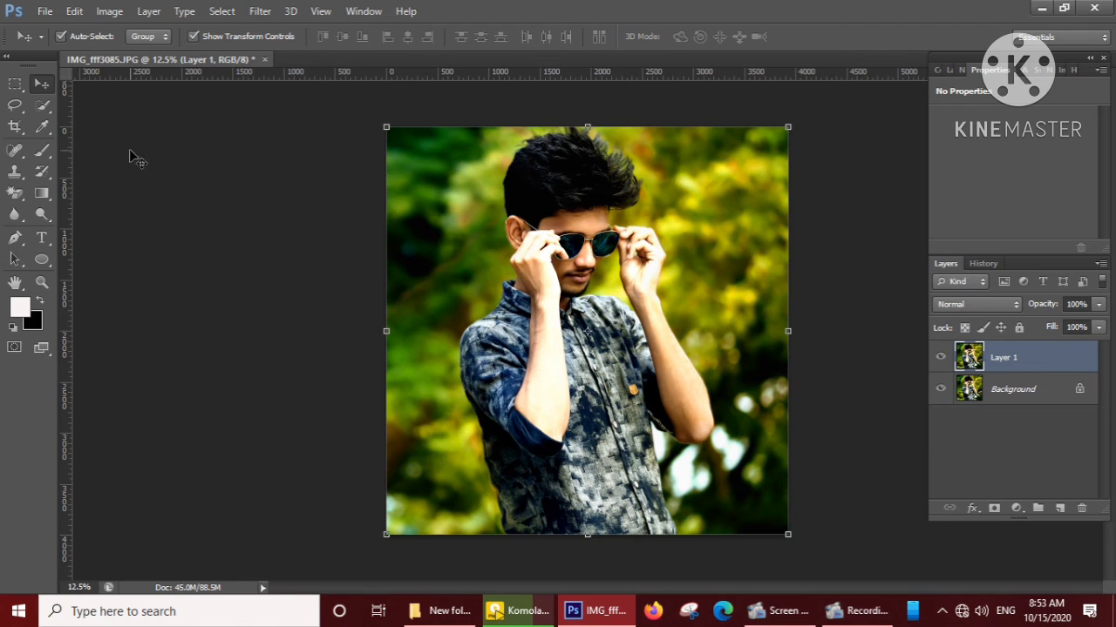
left_click(74, 11)
left_click(152, 246)
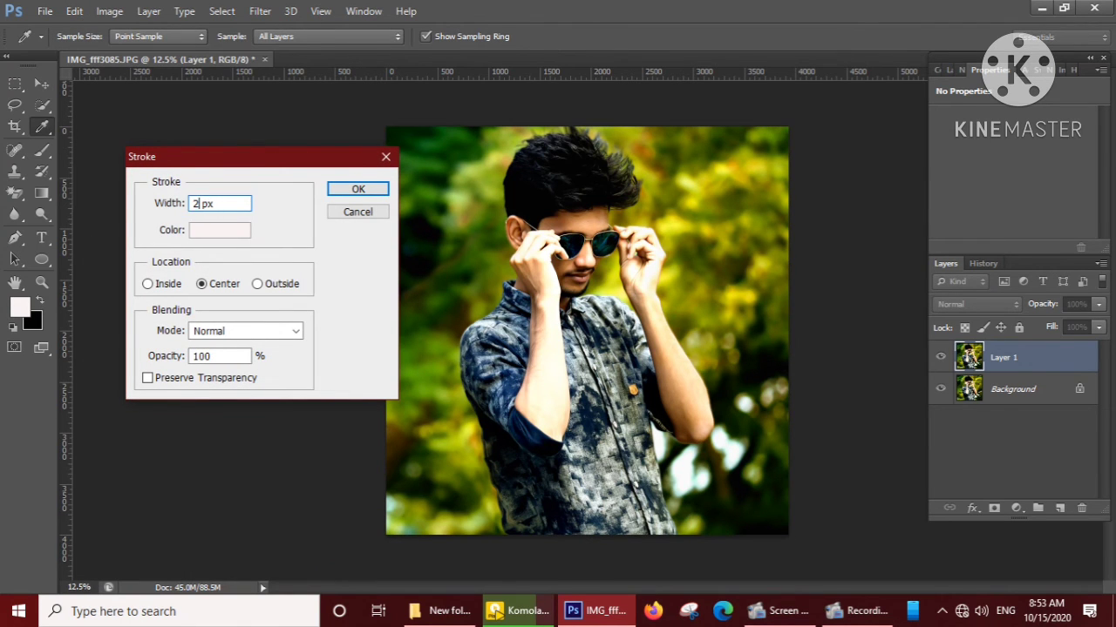
left_click(337, 192)
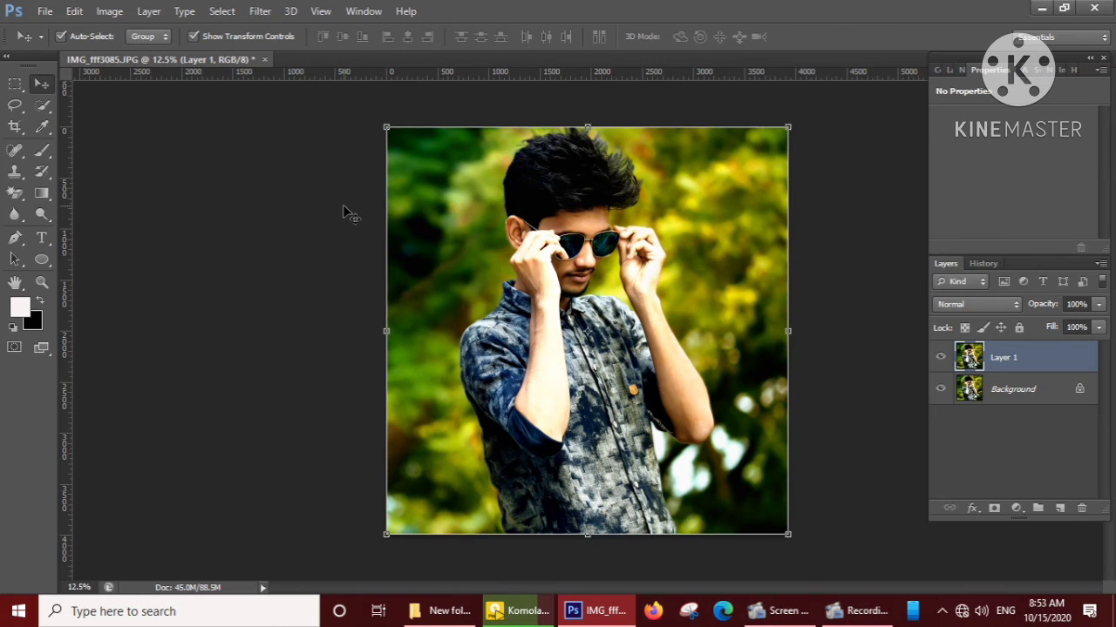
left_click(886, 412)
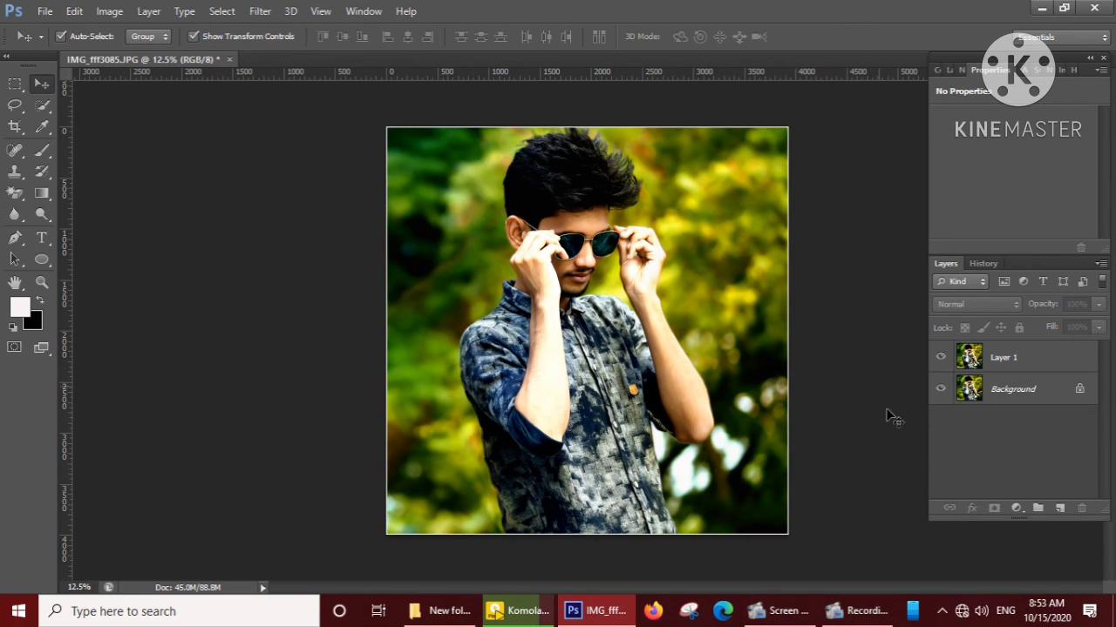
left_click(1013, 508)
left_click(875, 449)
left_click(987, 353)
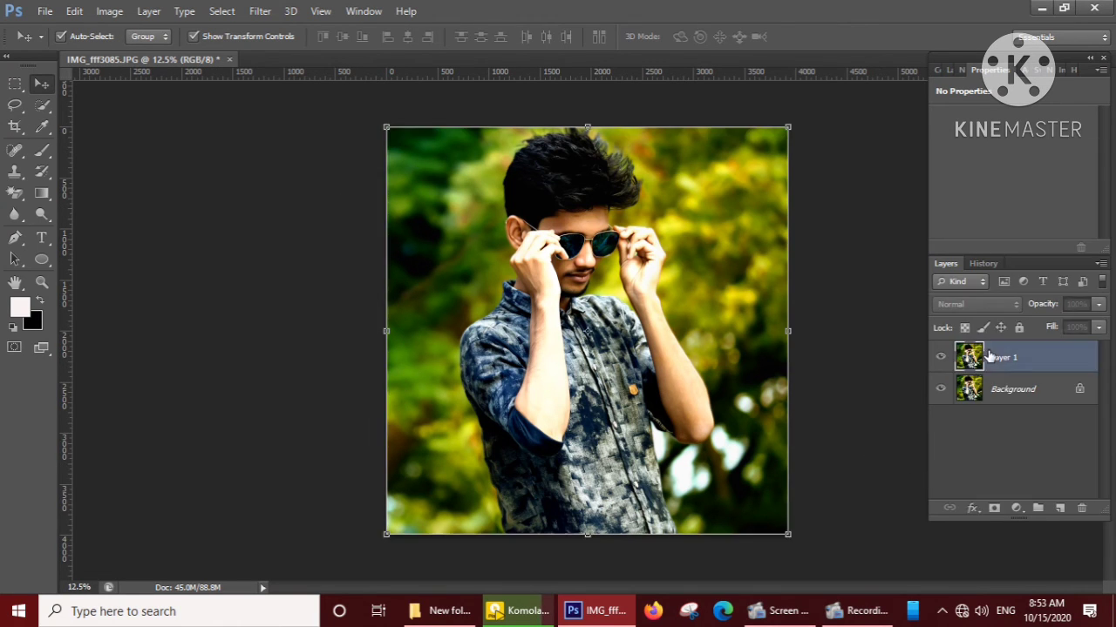
left_click(1016, 507)
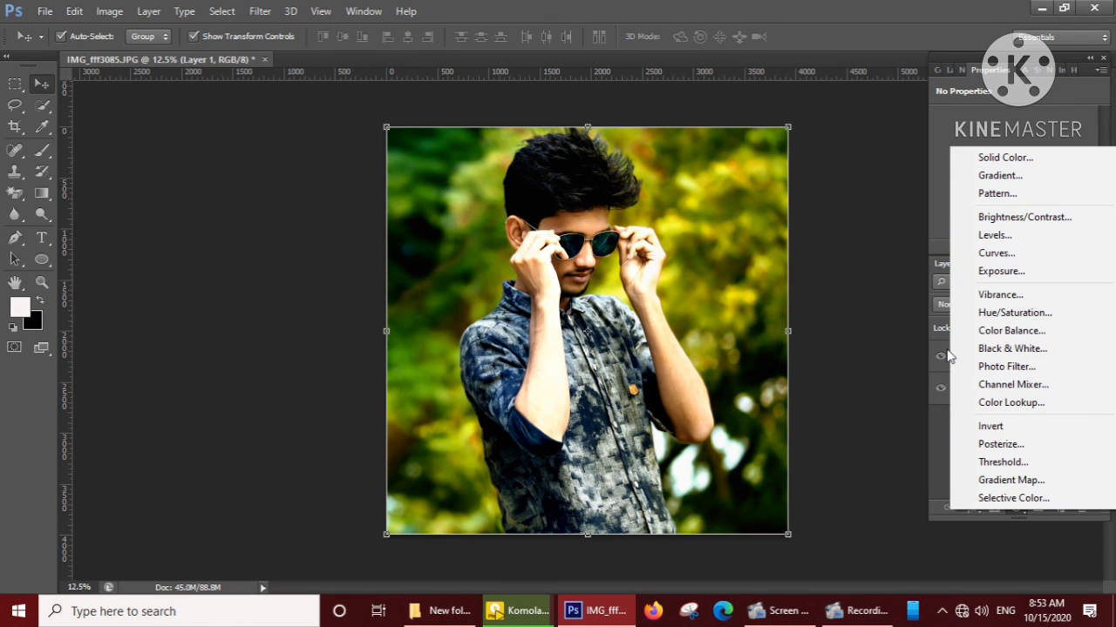
left_click(874, 334)
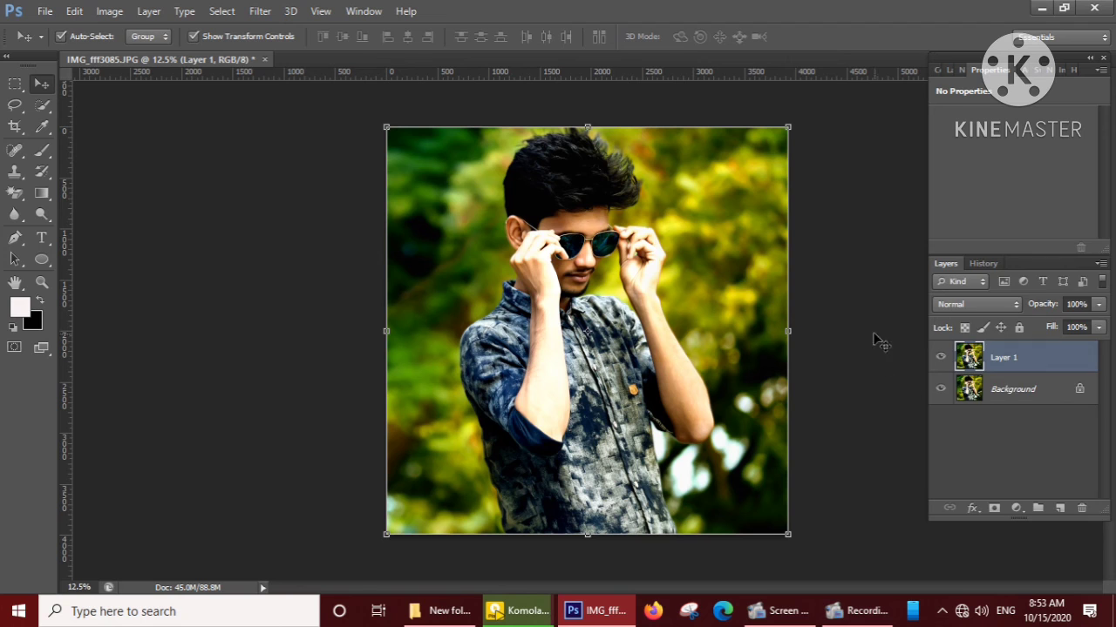
left_click(256, 9)
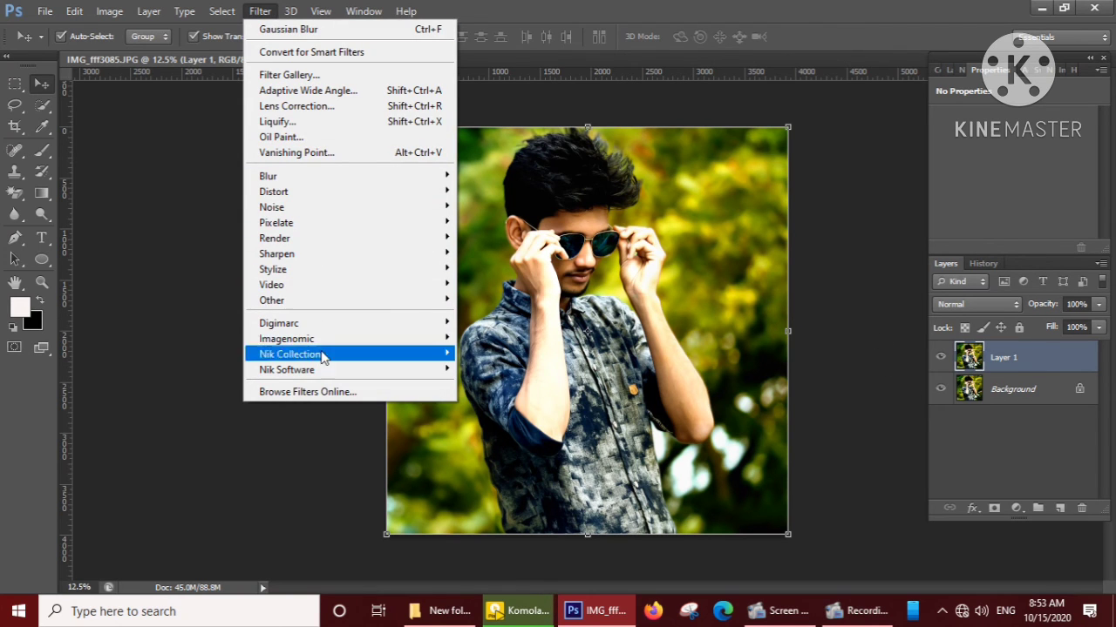
Check the Save for Web preview and export the portrait as a Maximum-quality JPEG named edit43085.jpg on the Desktop.
mouse_move(41, 11)
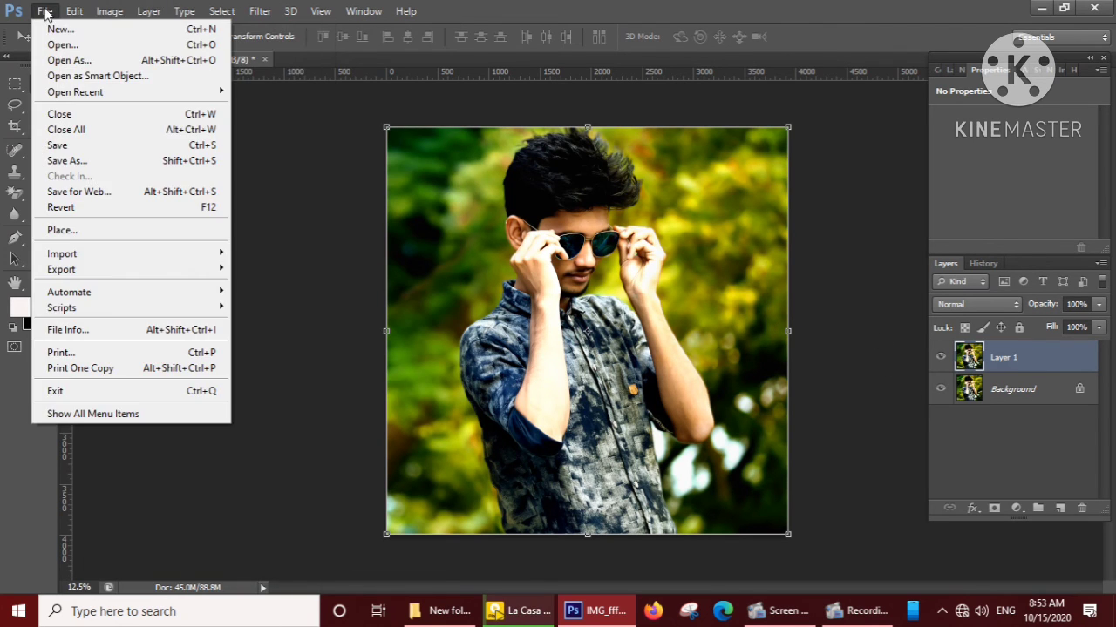
mouse_move(148, 307)
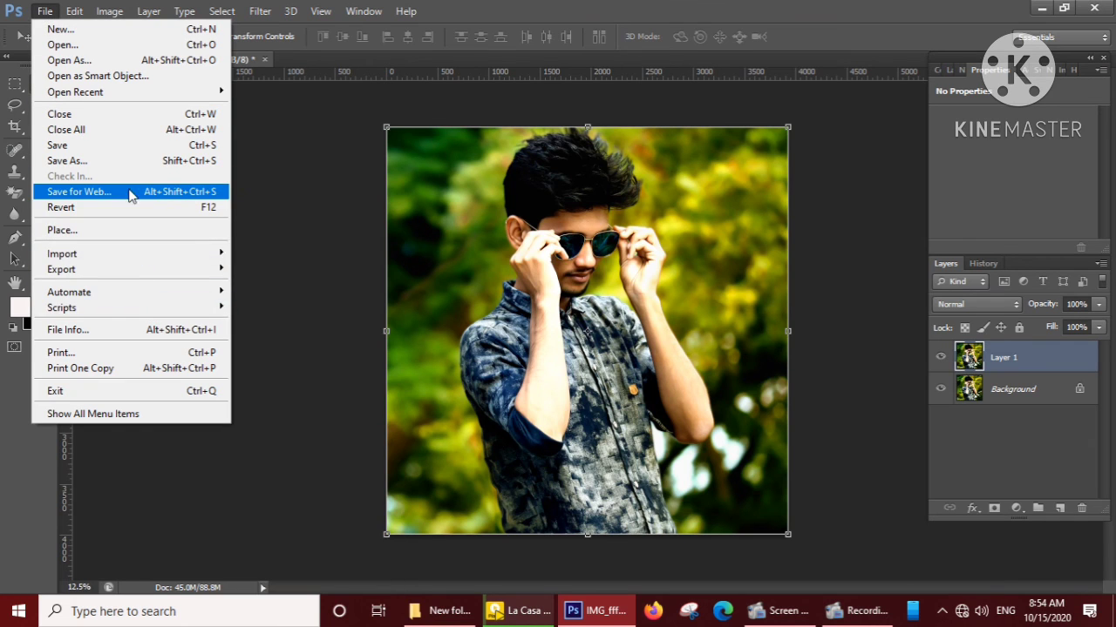
left_click(171, 191)
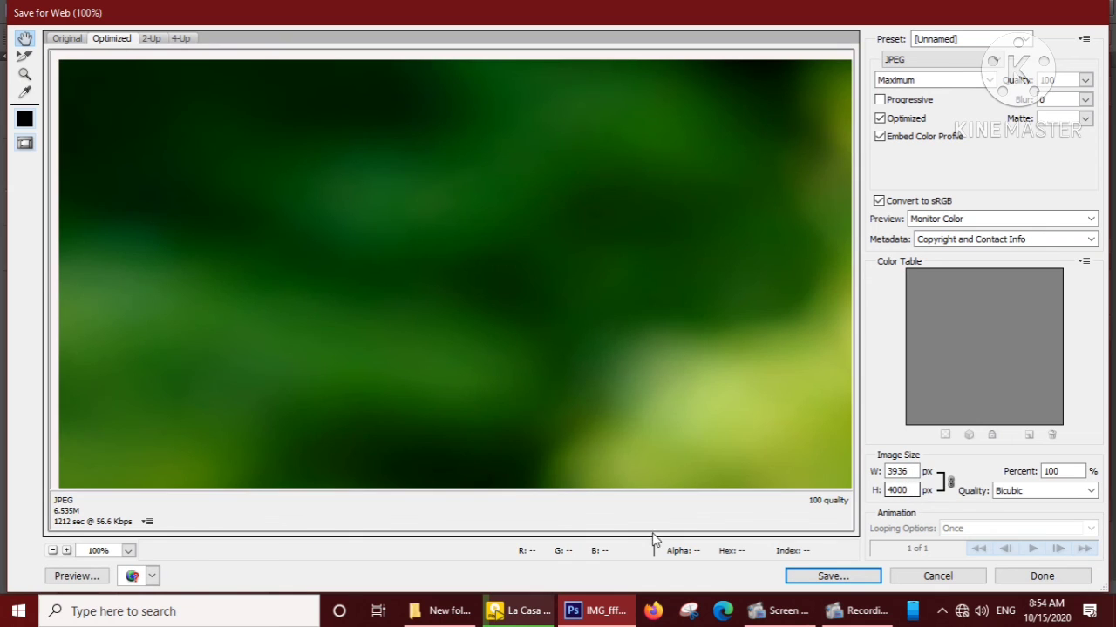
left_click(52, 551)
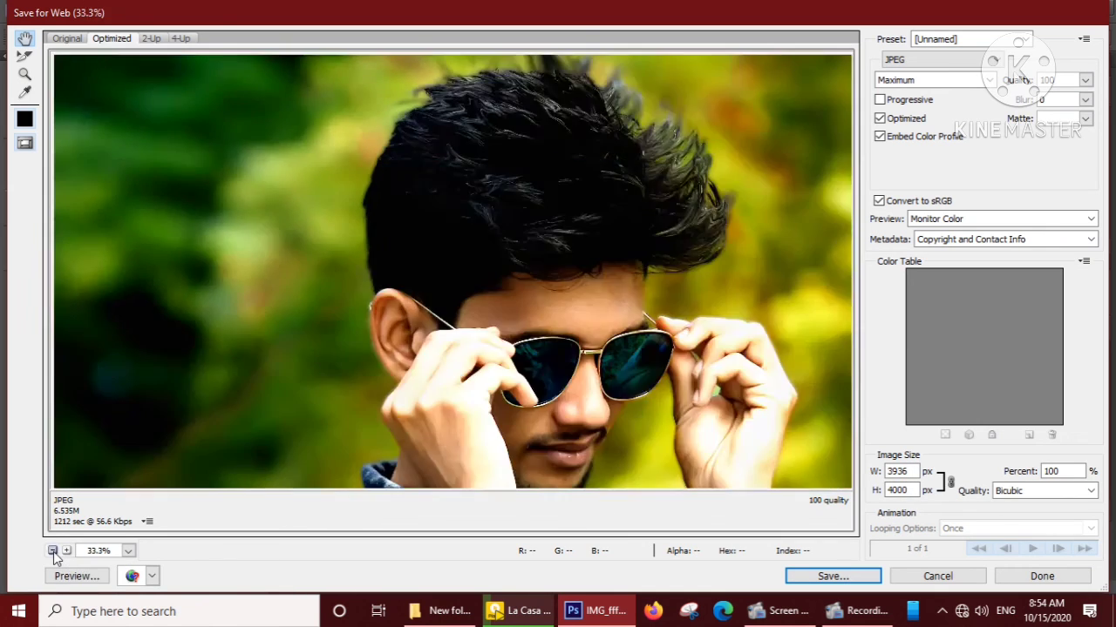
left_click(52, 551)
left_click(68, 551)
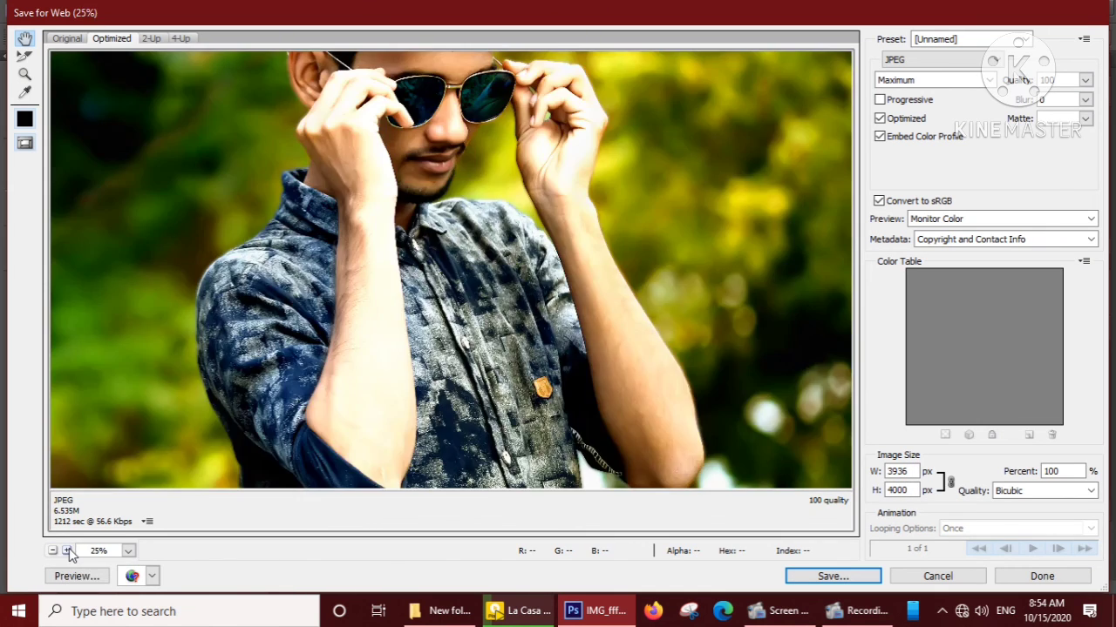
left_click_drag(462, 169, 488, 301)
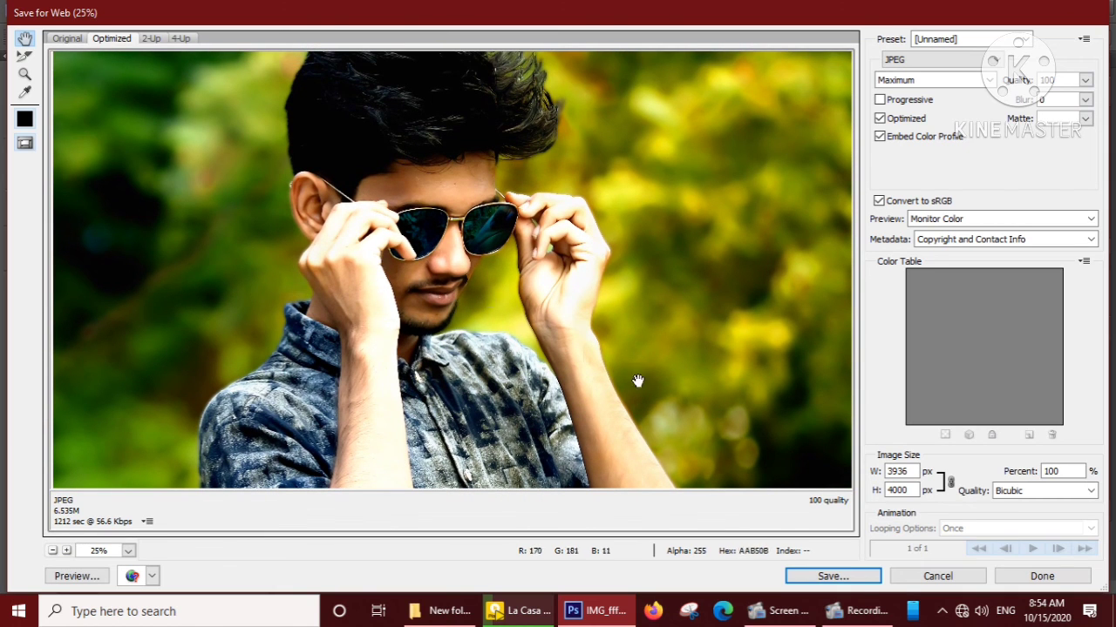
left_click(857, 580)
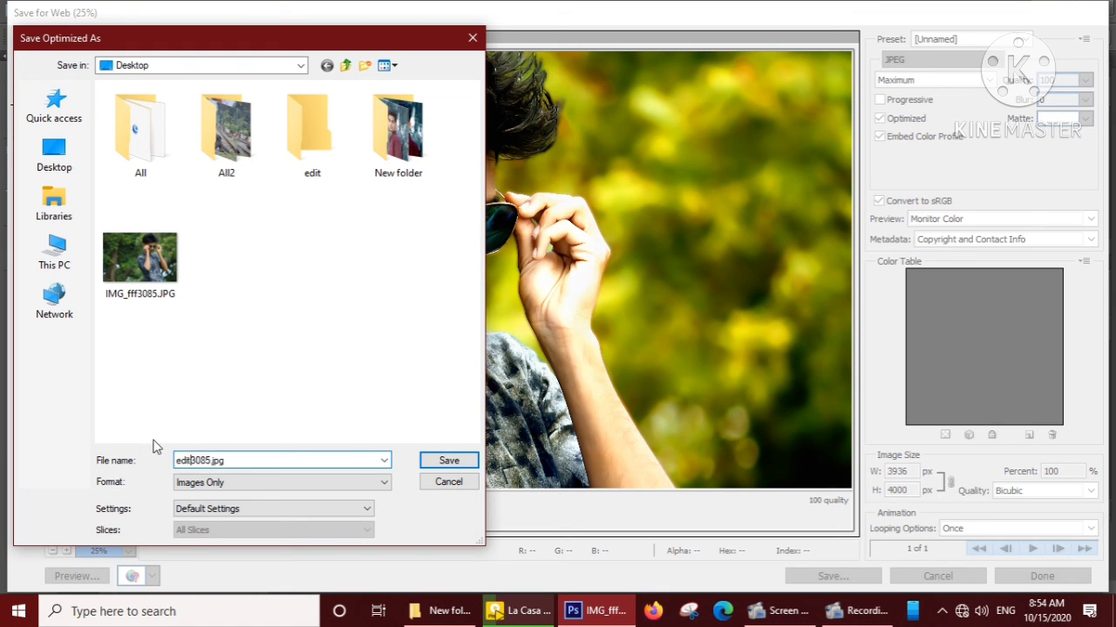
left_click(453, 460)
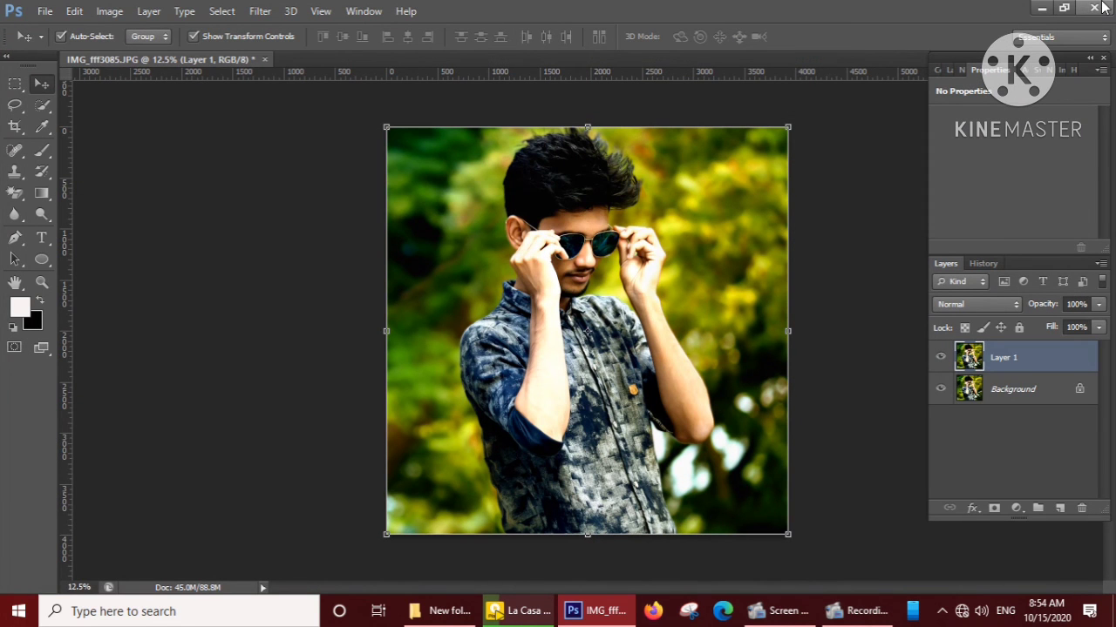
Quit the image editor without saving the changes to IMG_fff3085.JPG.
left_click(1095, 8)
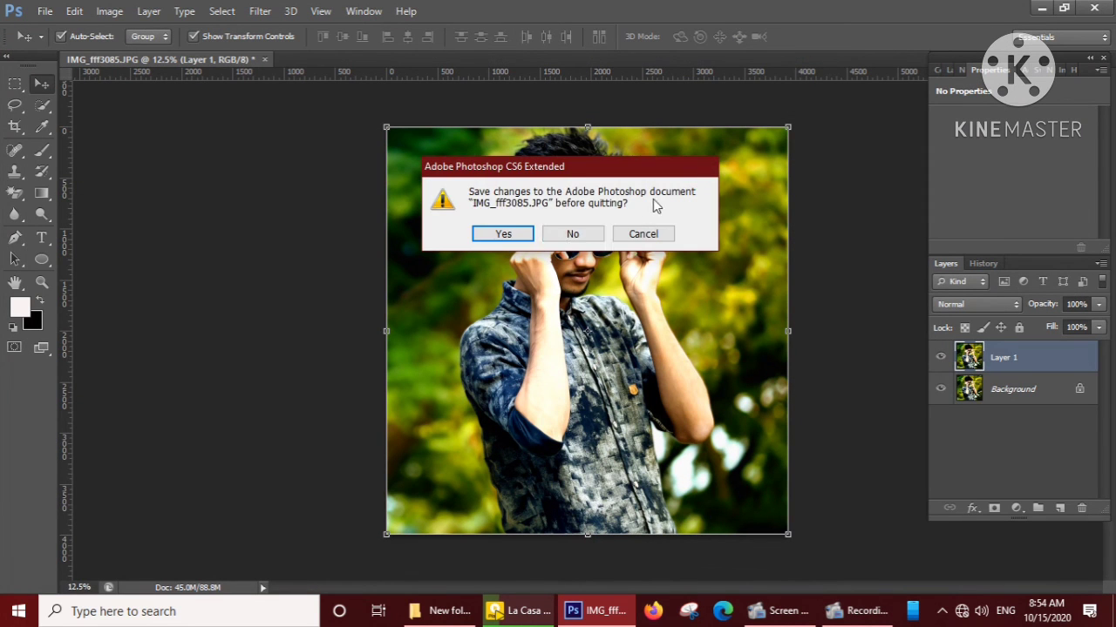
left_click(570, 233)
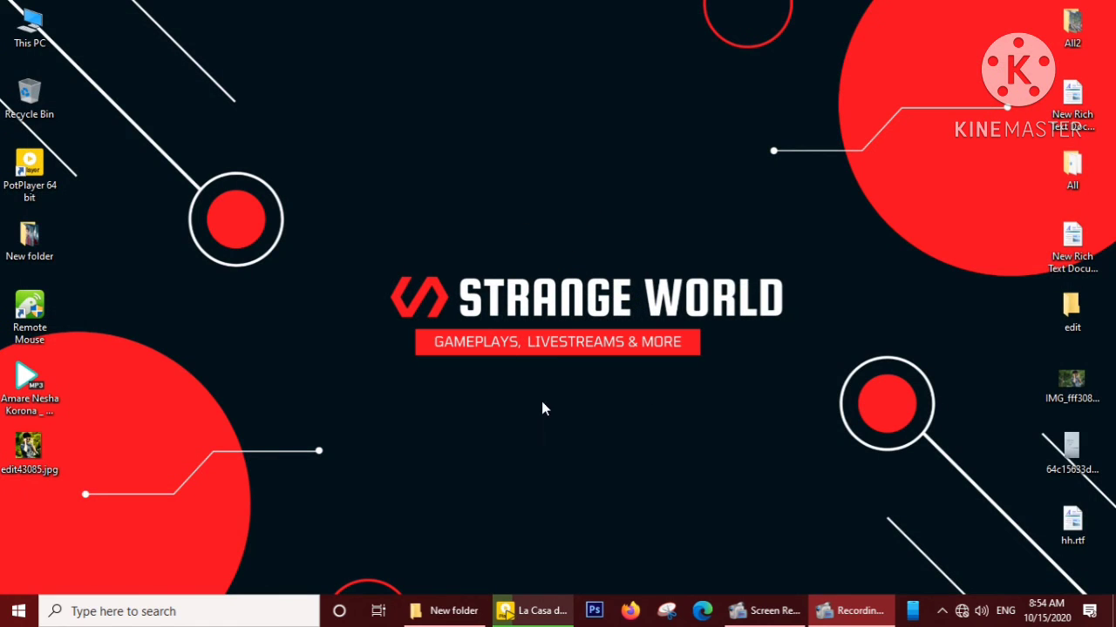